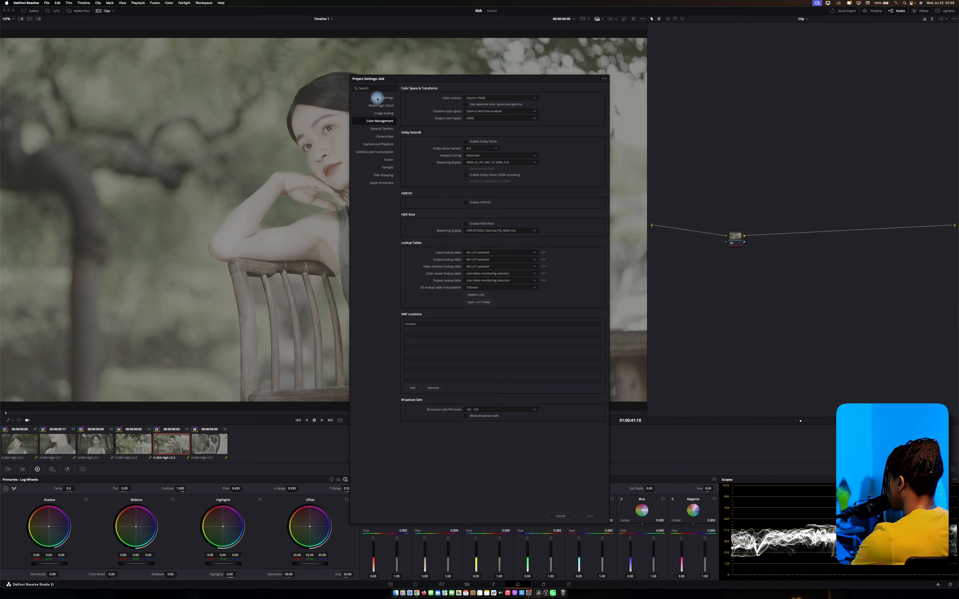
Review the project's master settings and color management settings, and leave them without changing anything.
click(378, 98)
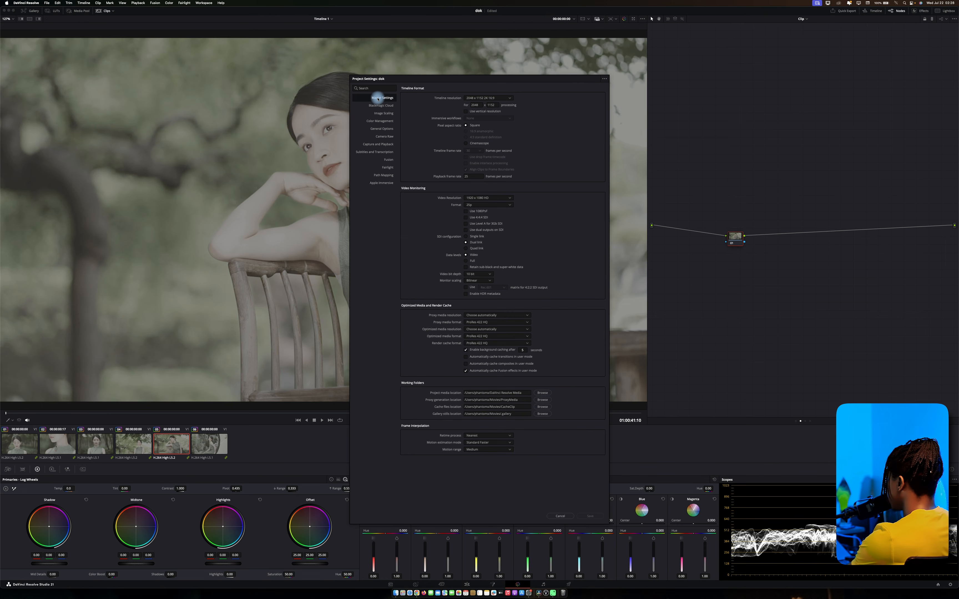
click(378, 122)
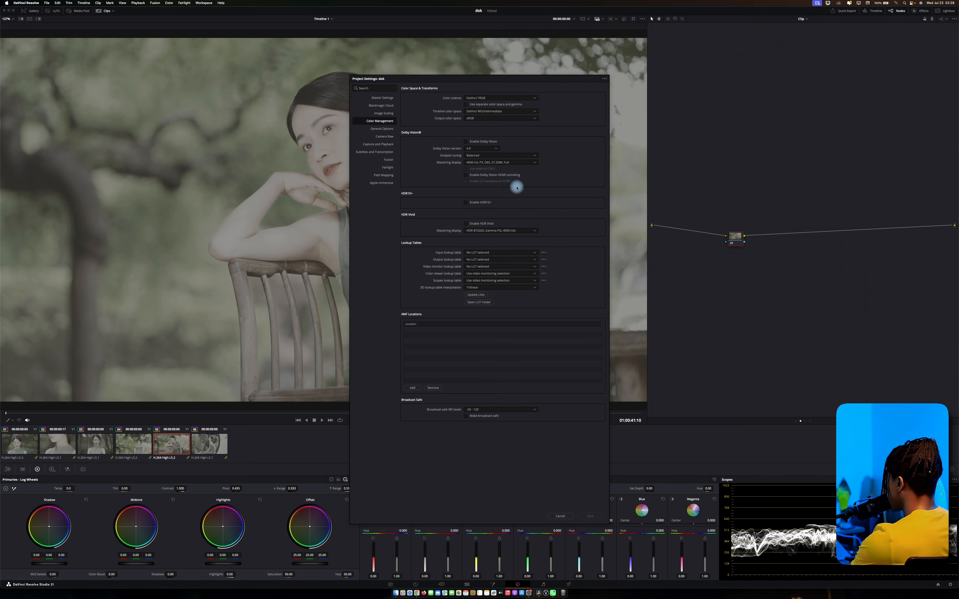
click(560, 516)
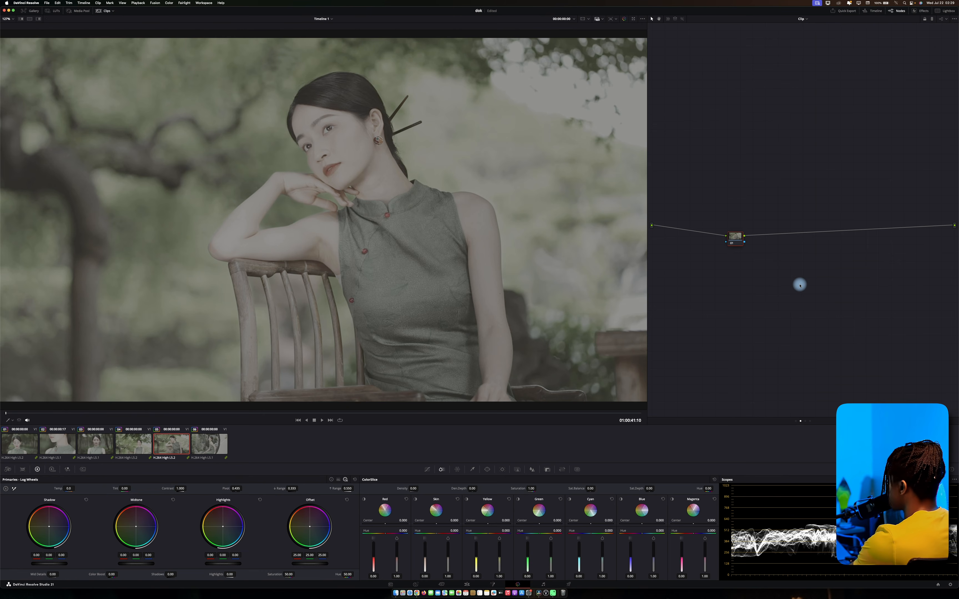
Show the effects library, clear its search filter, and briefly check the stills gallery.
click(920, 11)
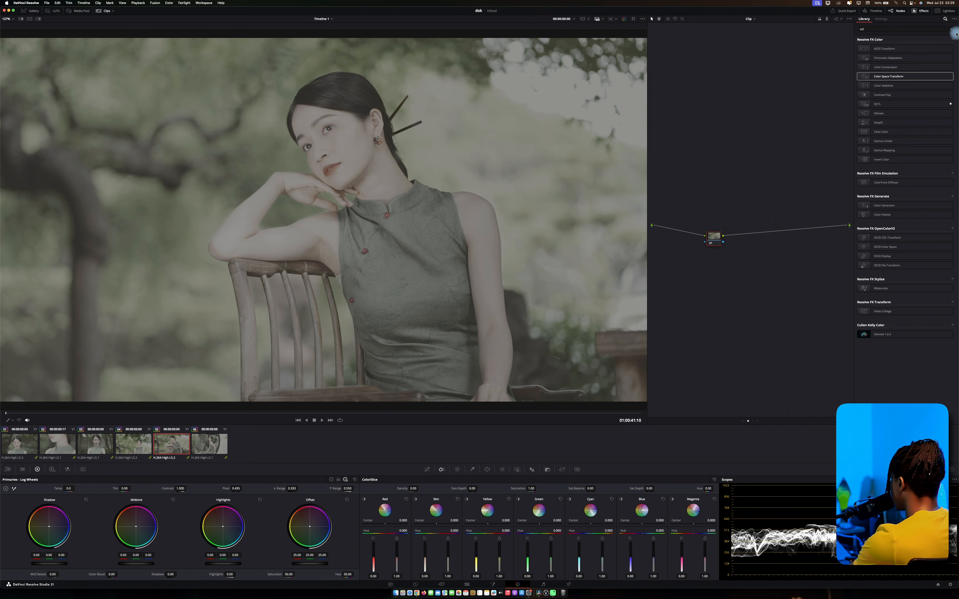
click(951, 30)
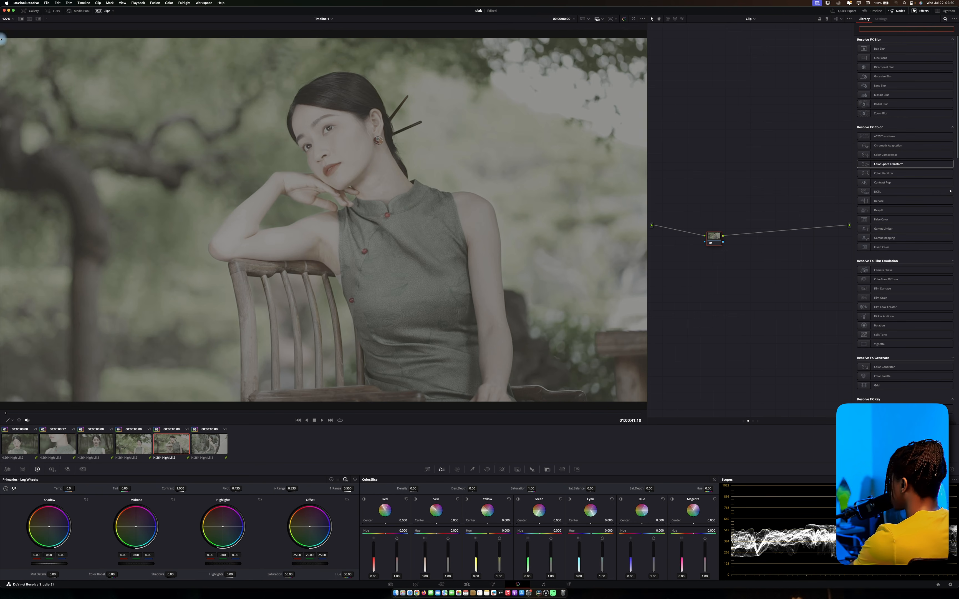
click(32, 11)
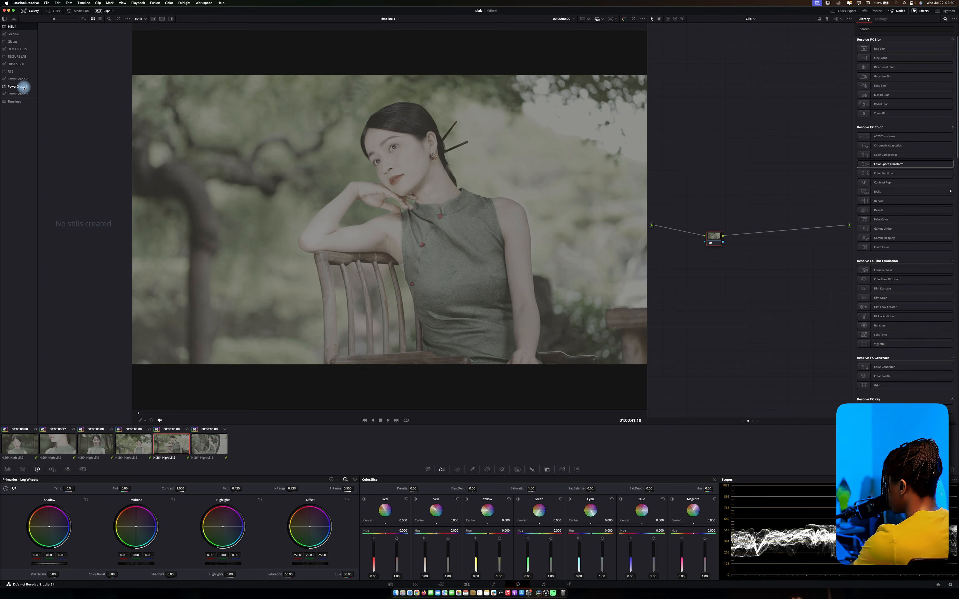
click(33, 10)
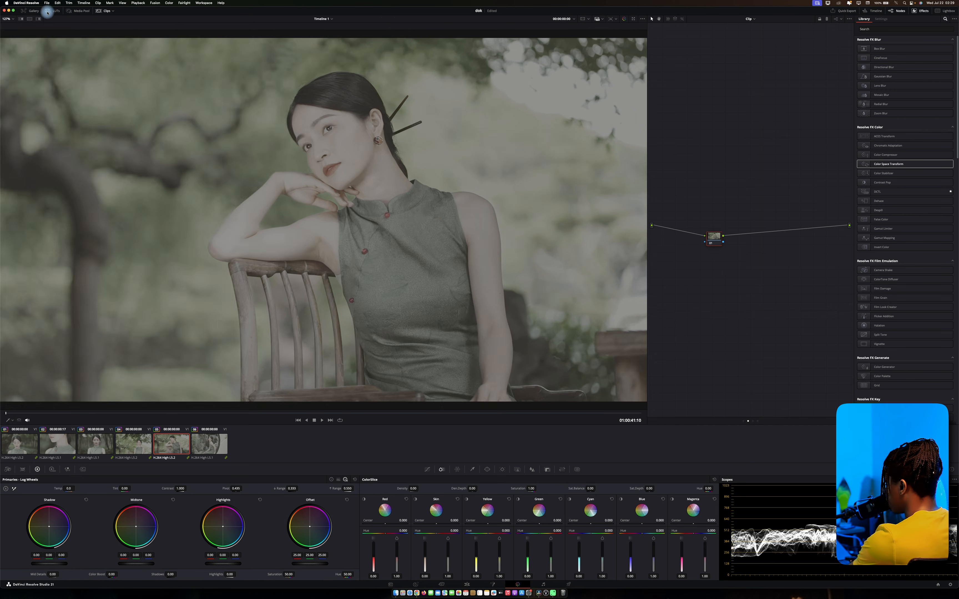
Apply a film print LUT from the QG PRINTGRADE V1 folder to the clip's node and preview the result full screen.
click(52, 11)
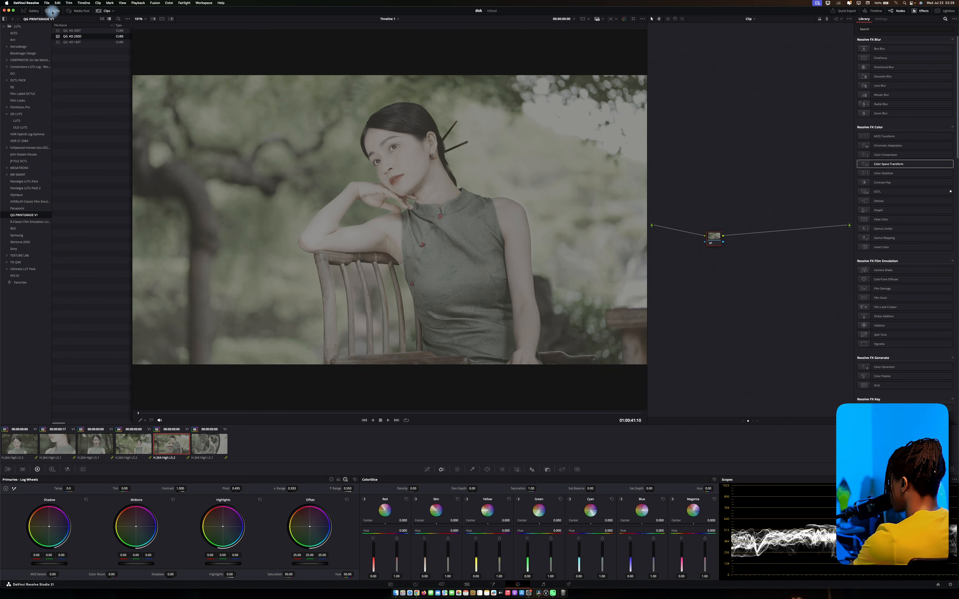
double_click(78, 30)
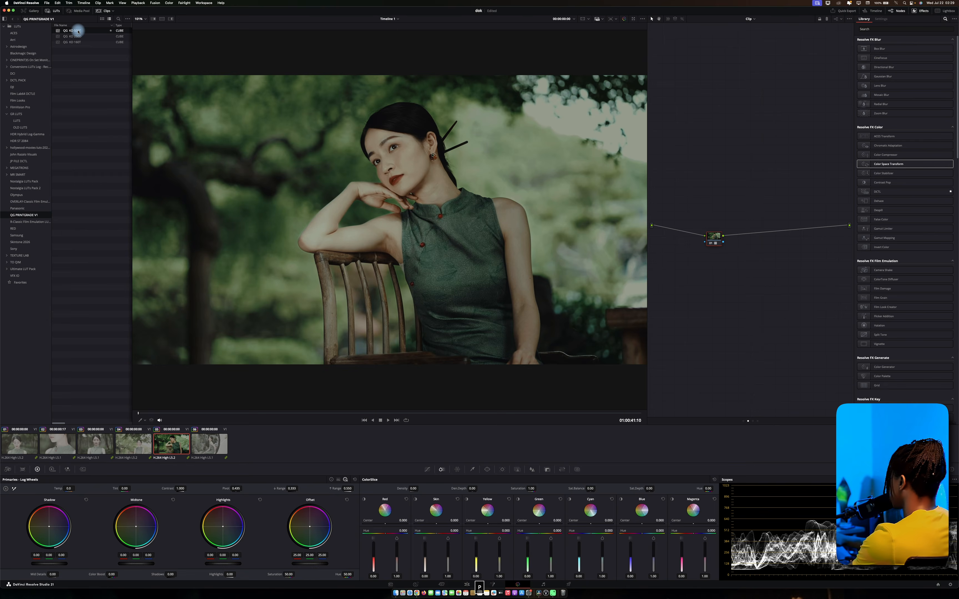
key(p)
key(p)
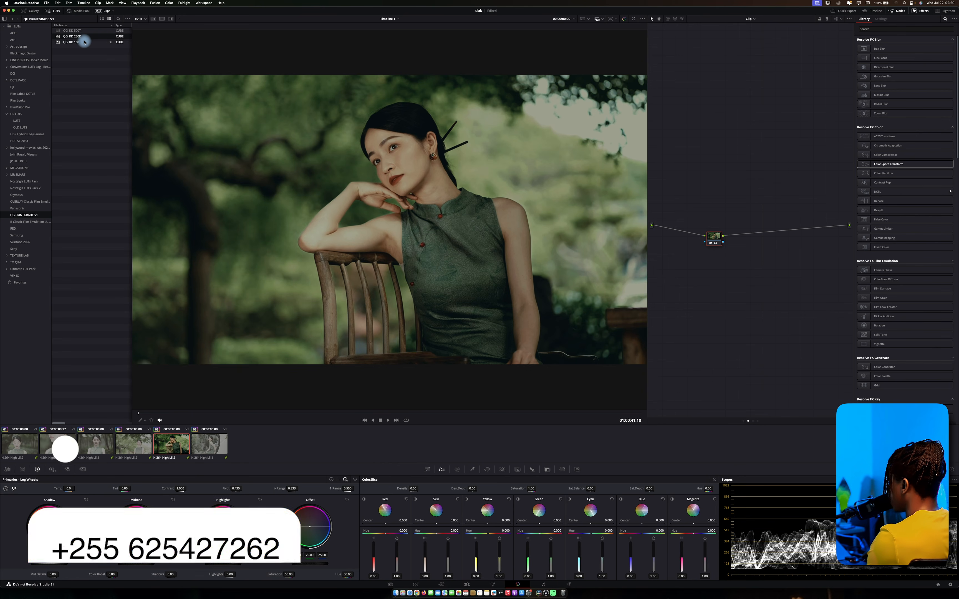
click(88, 25)
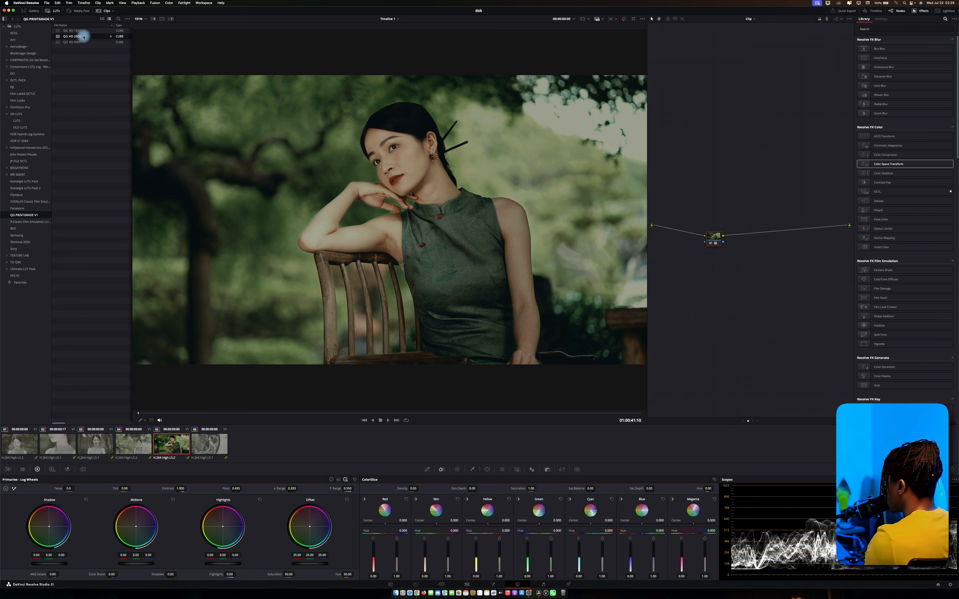
click(55, 10)
Grab a still of the LUT-graded frame into the Stills 1 album and reset the clip's grade and nodes.
click(32, 11)
right_click(388, 207)
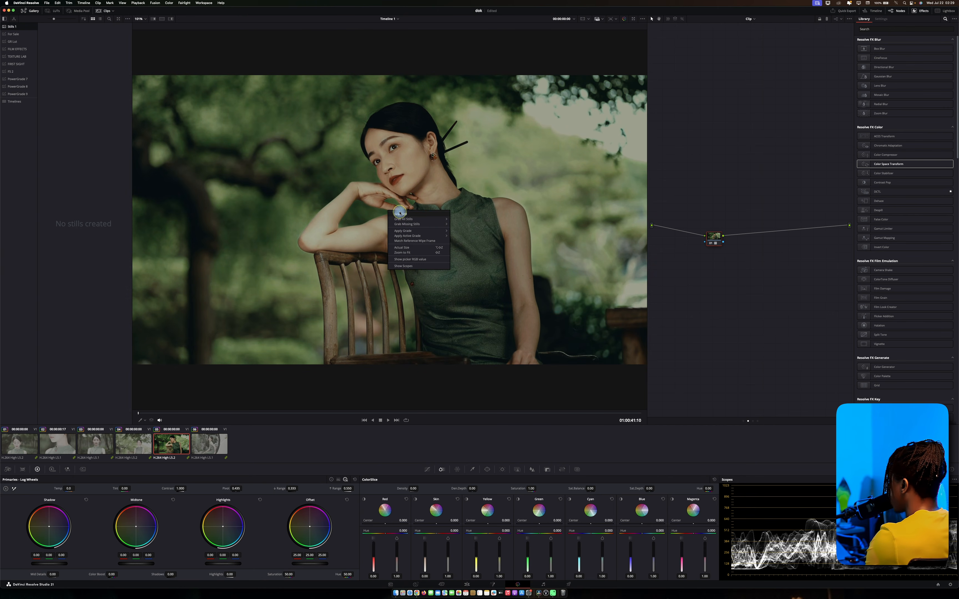
click(398, 210)
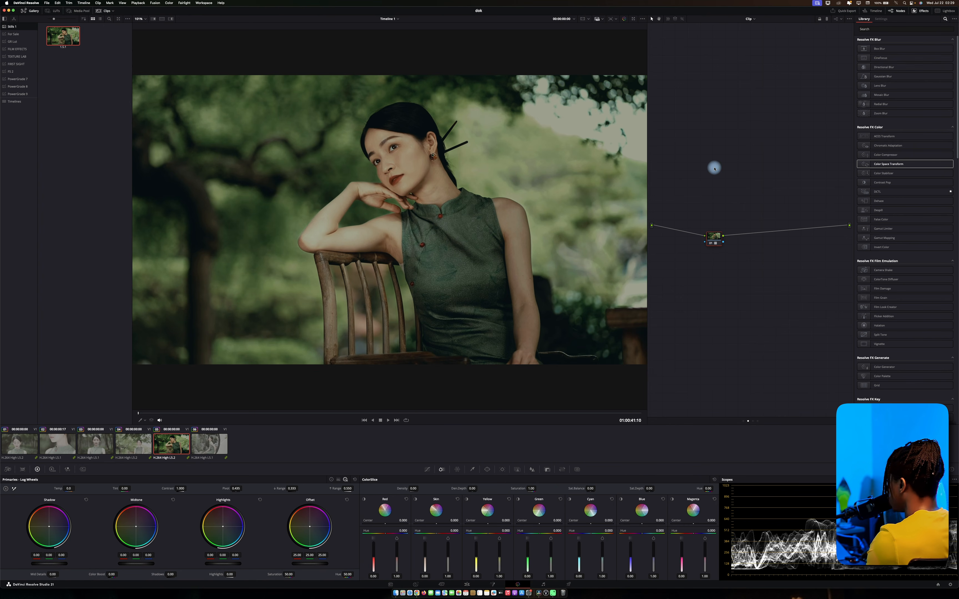
right_click(728, 257)
click(740, 259)
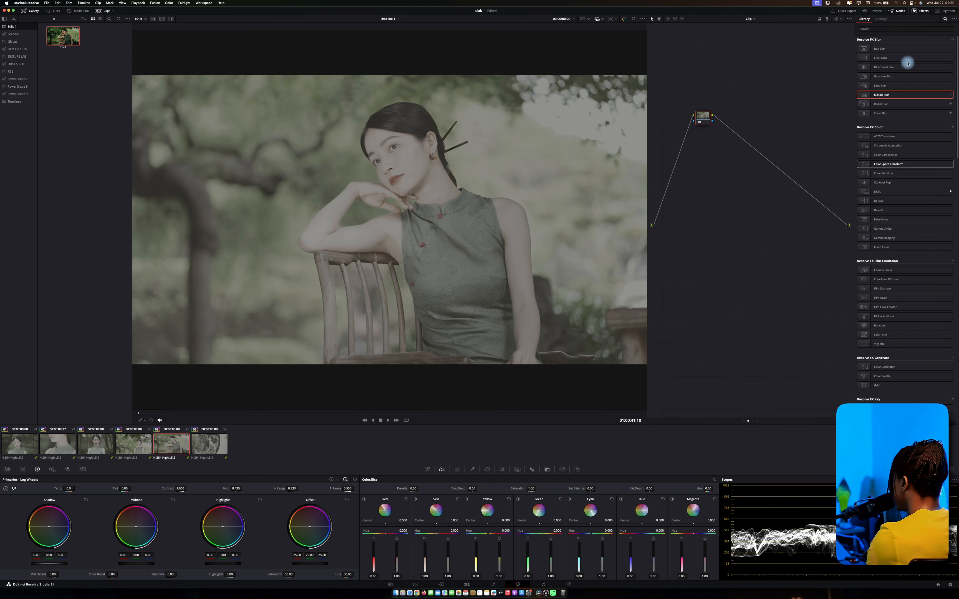
Find the Genesis 1.6.2 effect, apply it to the clip's node, and set its input space to Arri Wide Gamut 3 / LogC3.
click(944, 26)
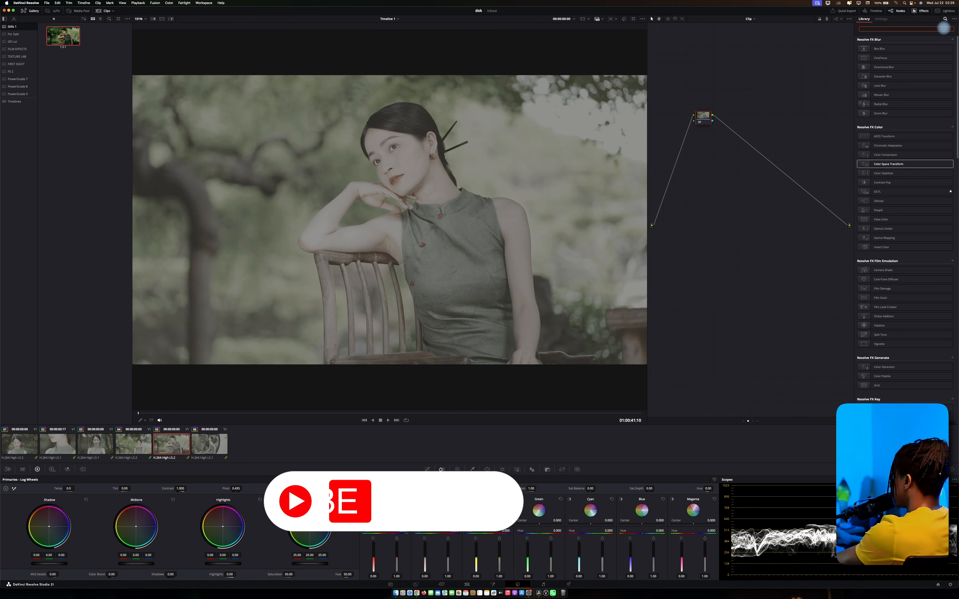
text(gene)
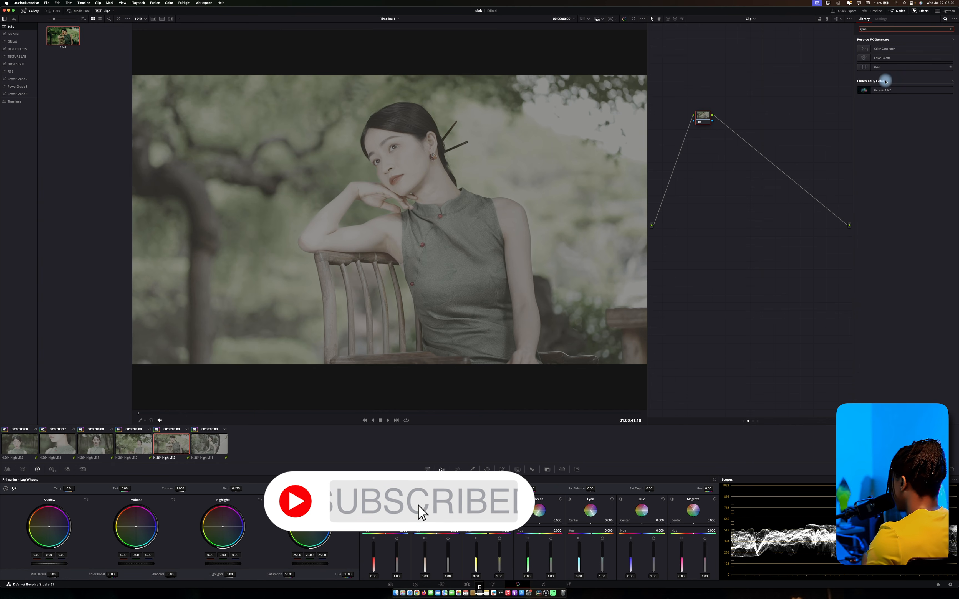
drag(884, 90, 703, 118)
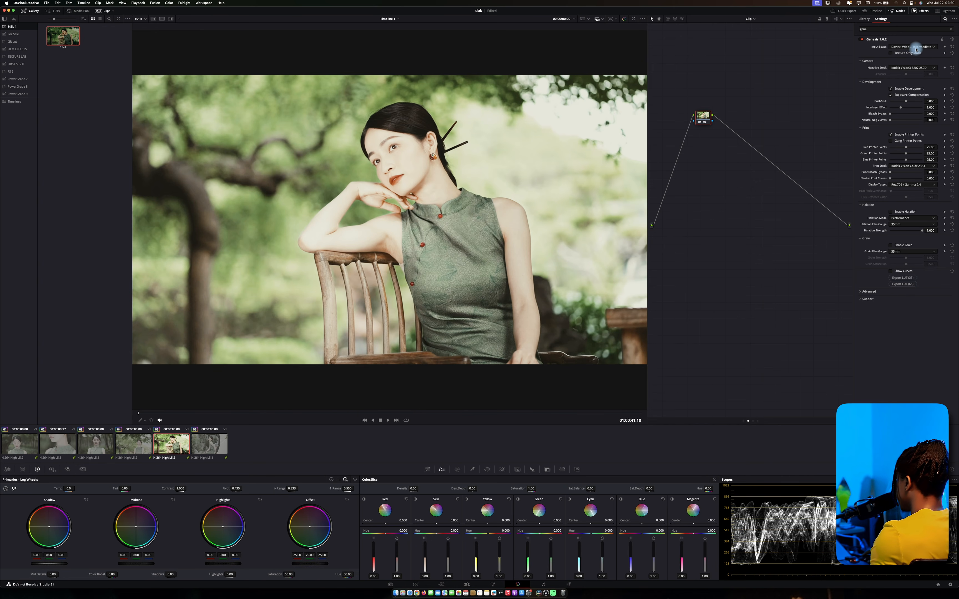
click(914, 47)
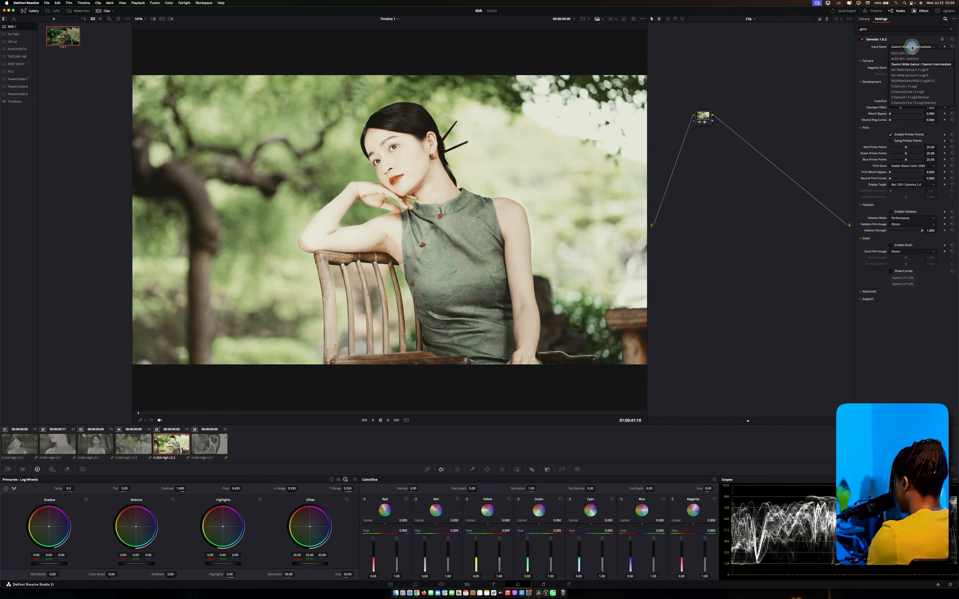
click(911, 70)
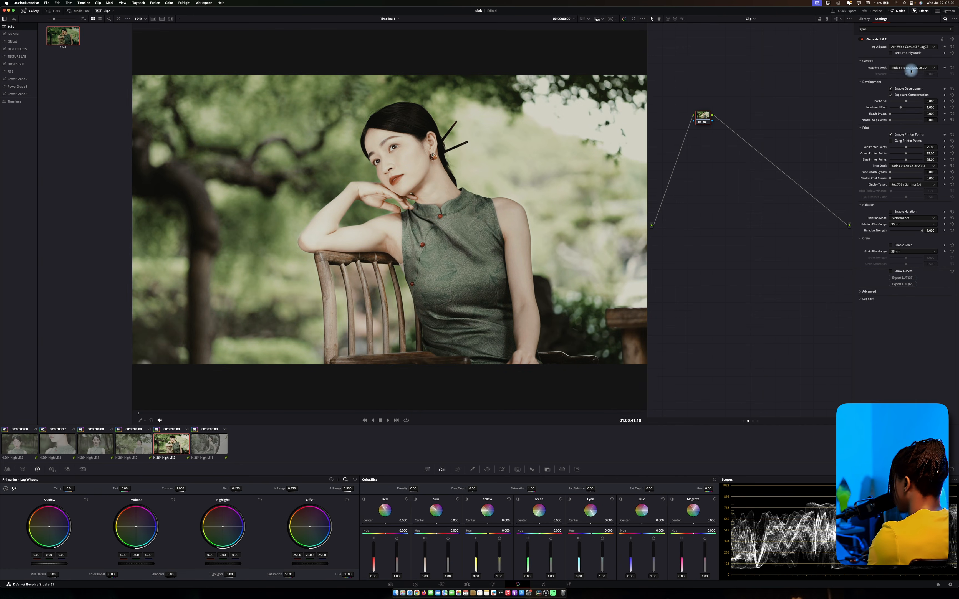
Preview the Genesis film look on the clip full screen and return to the normal layout.
key(p)
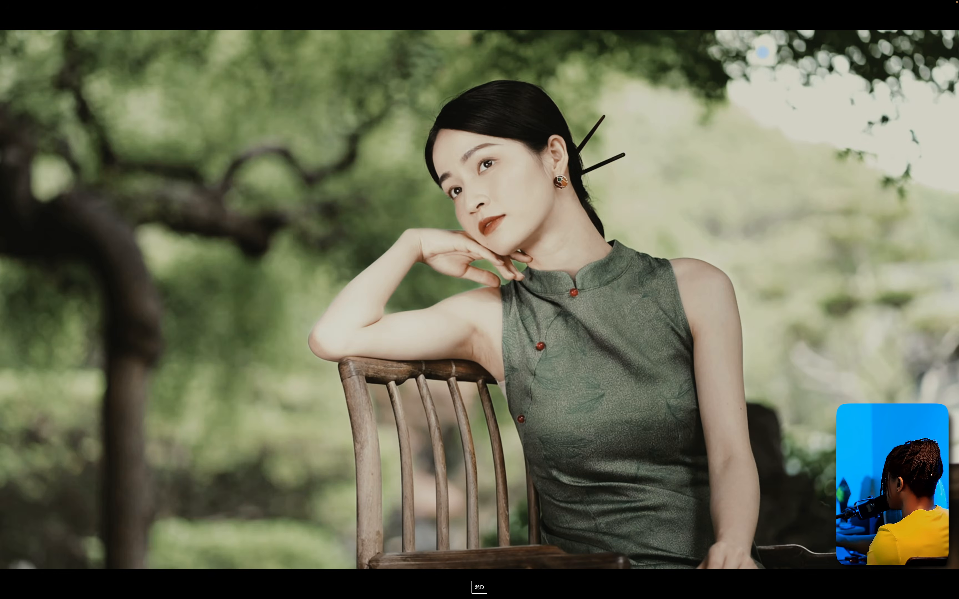
key(p)
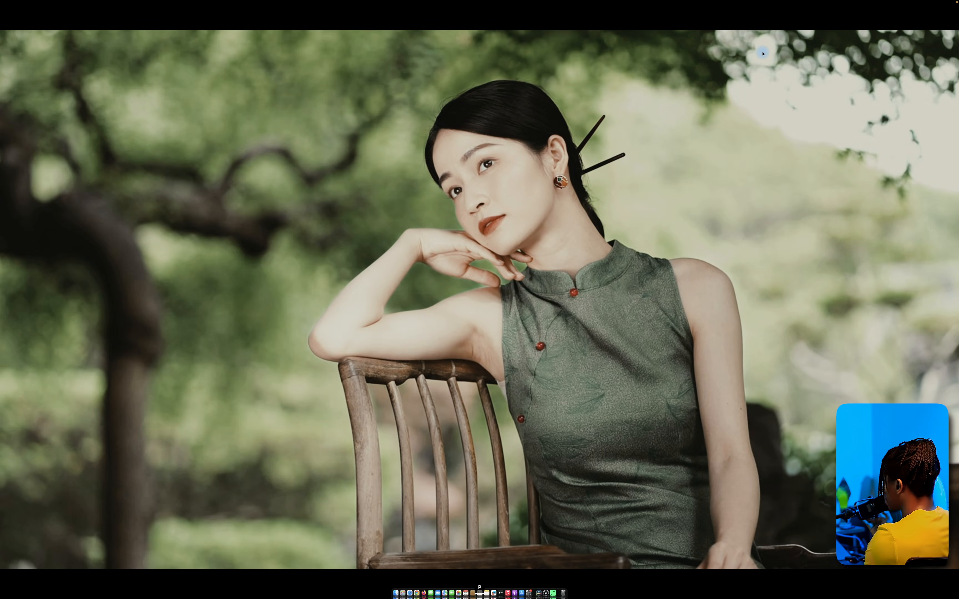
key(p)
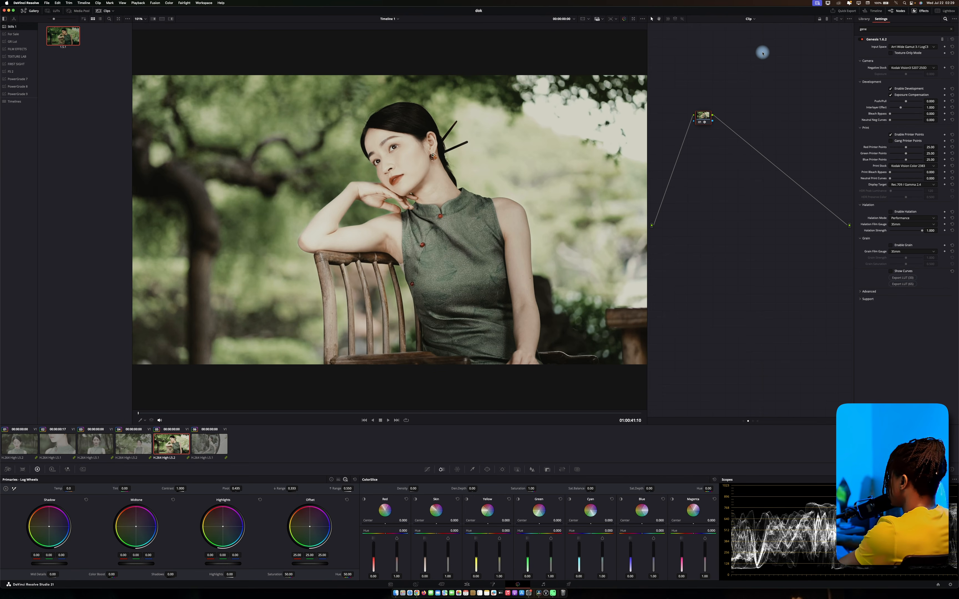
Turn on the split-screen view and compare the Genesis grade with the grabbed LUT still full screen.
key(alt+super+w)
key(p)
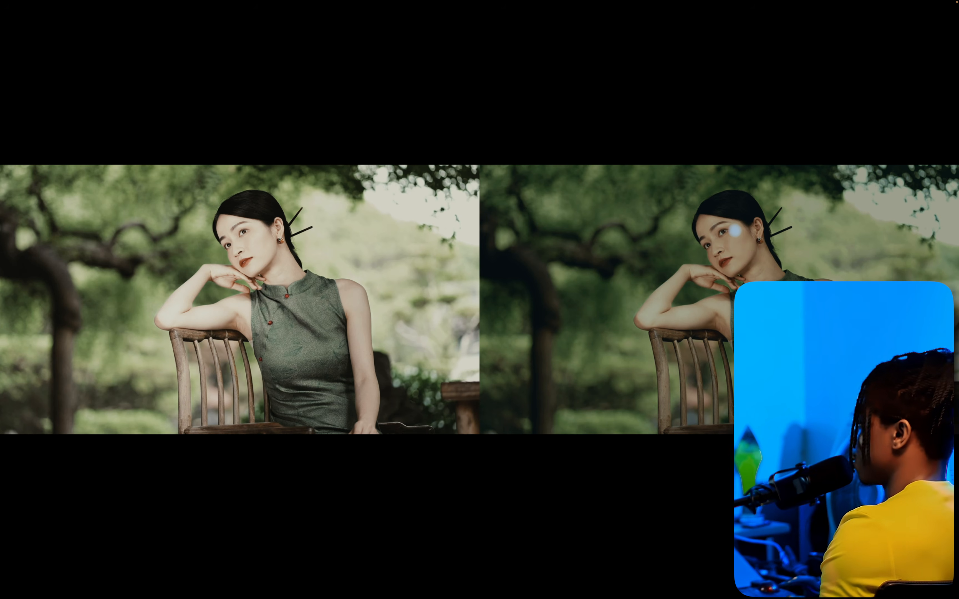
key(Escape)
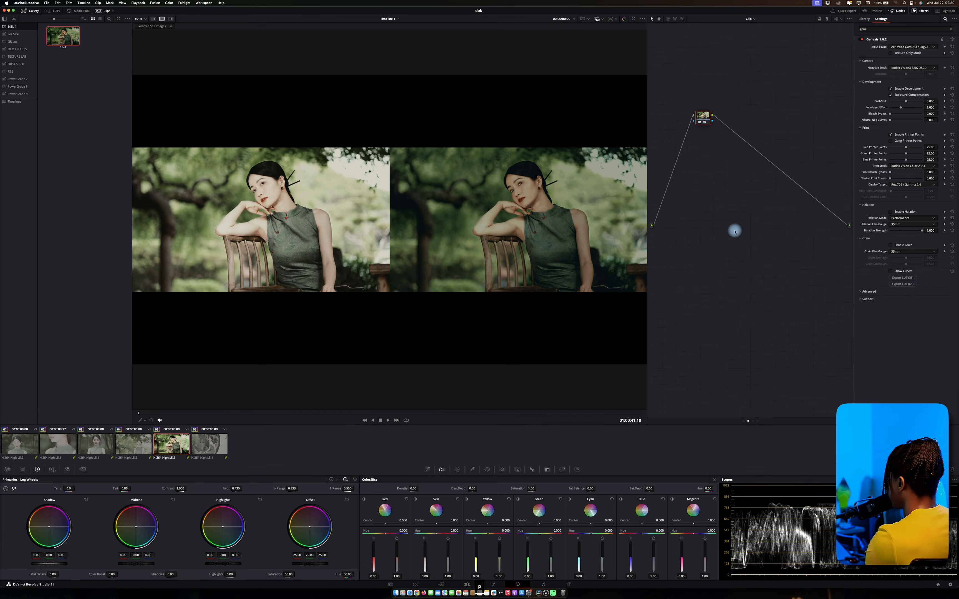
Reposition the Genesis node in the graph and insert a new serial node before it.
drag(702, 114, 739, 190)
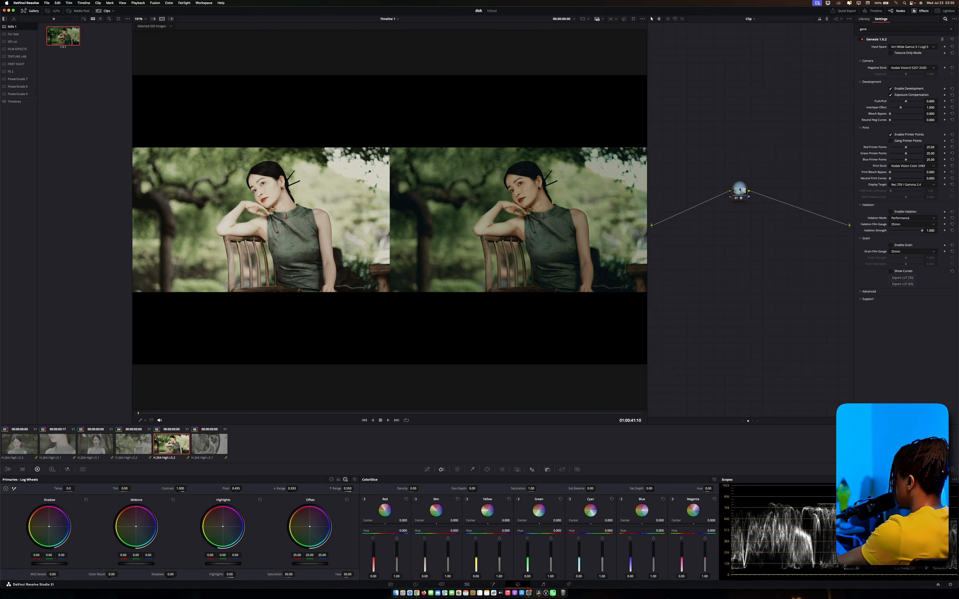
key(alt+s)
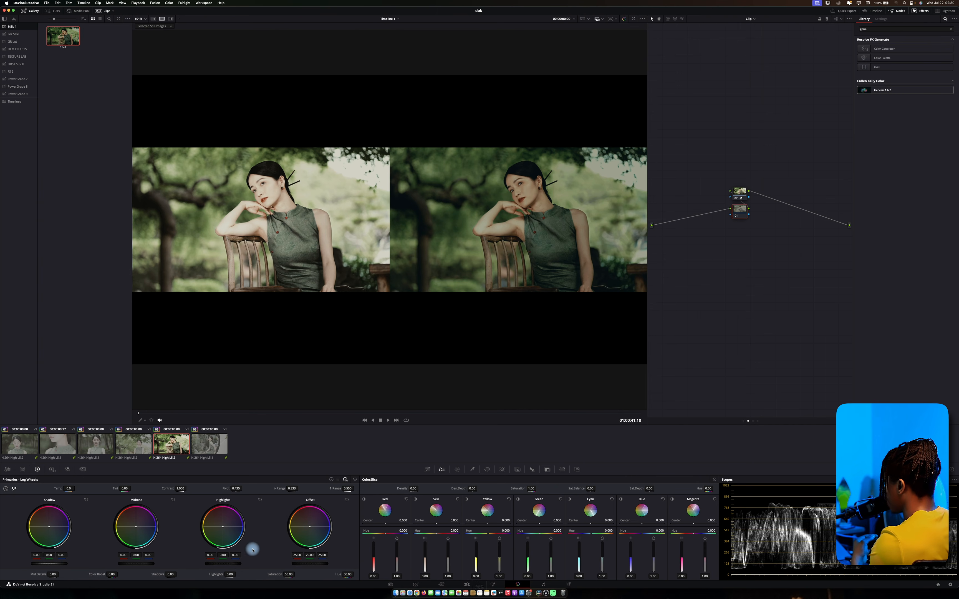
Reset a trial gain reduction on the new node's primary color wheels and lower its offset to 12.80 in all channels.
click(332, 480)
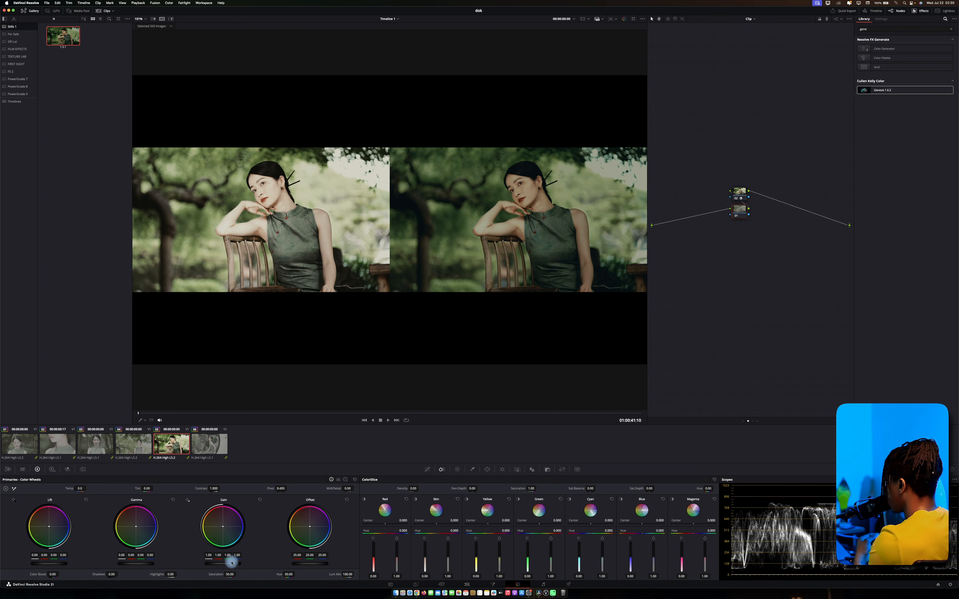
drag(232, 563, 180, 563)
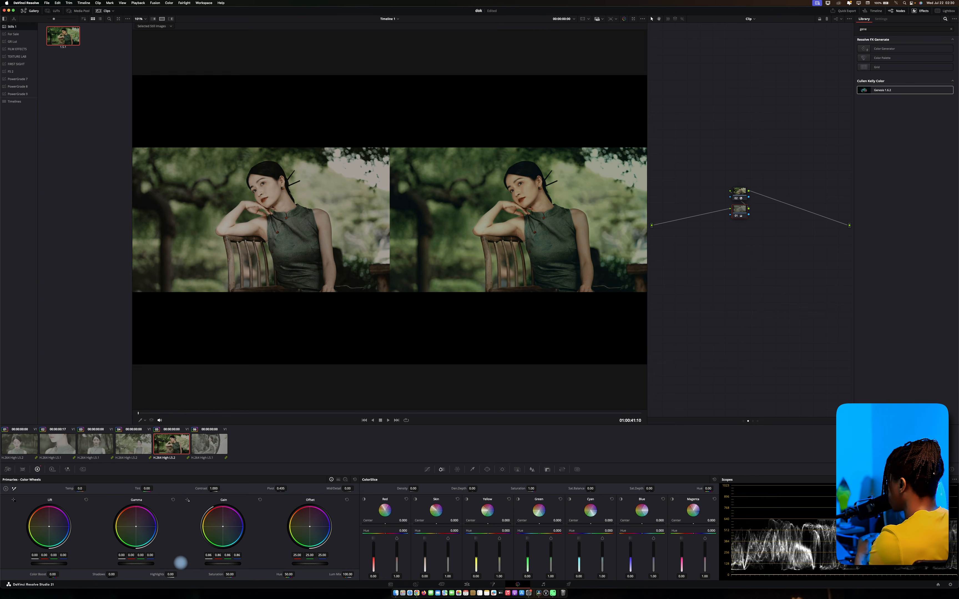
click(355, 480)
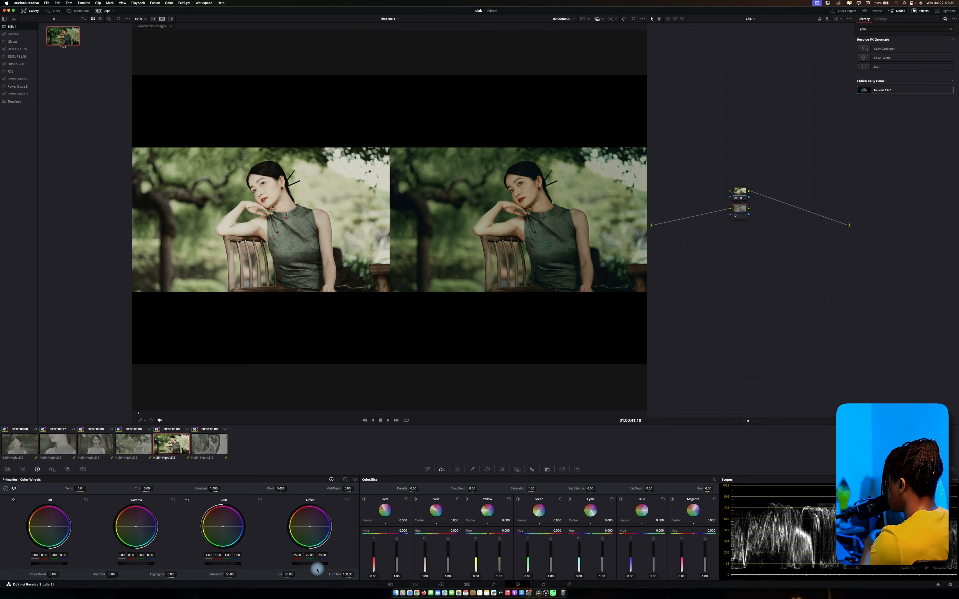
drag(317, 563, 200, 545)
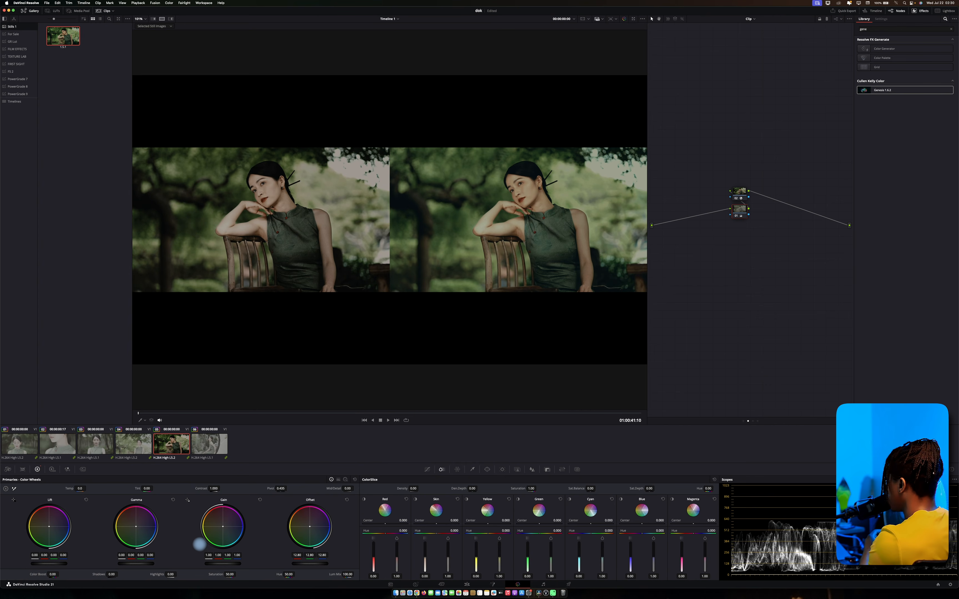
Compare the darkened Genesis grade with the LUT still full screen, save the project, and toggle the nodes off and on.
key(super+f)
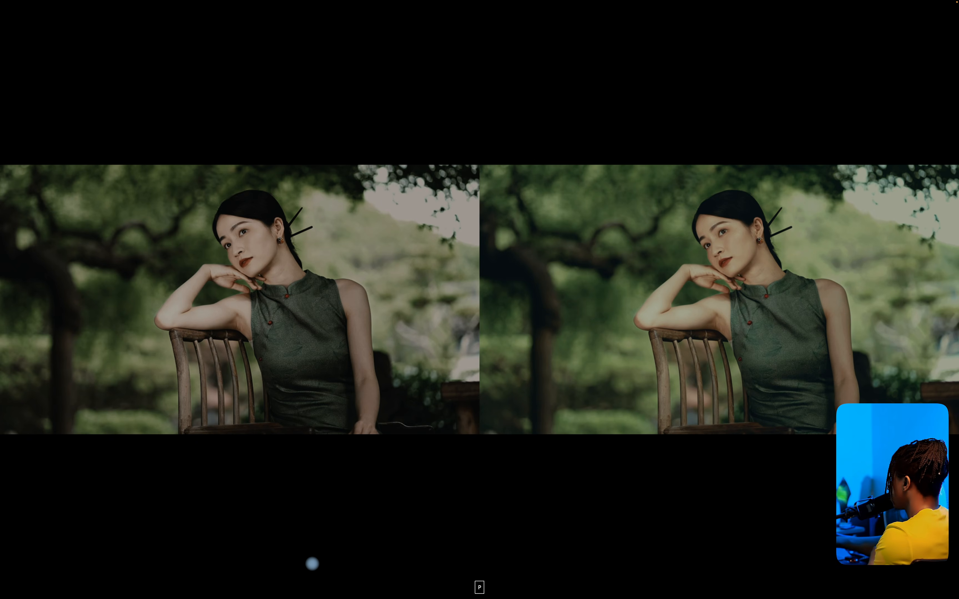
key(super+s)
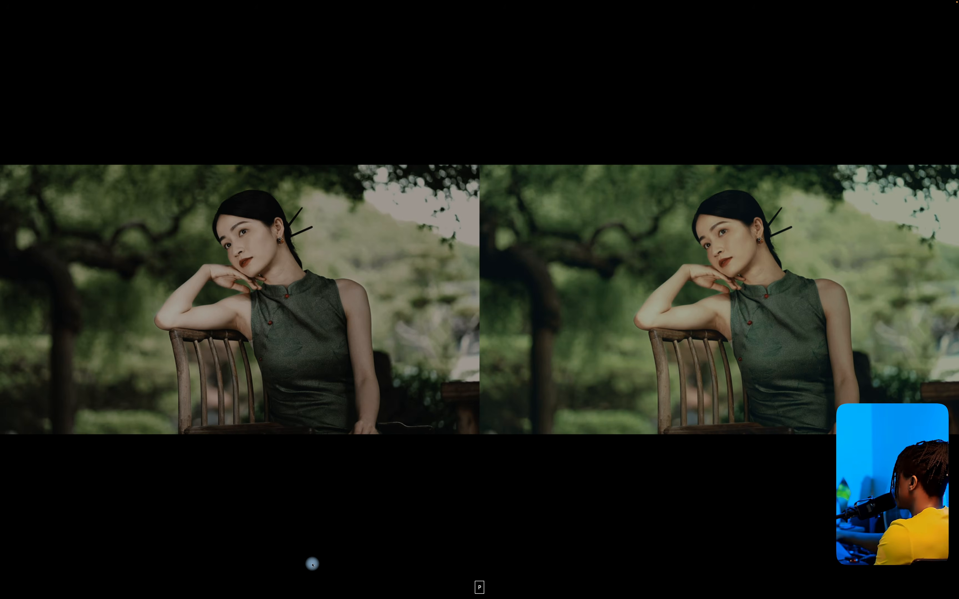
key(p)
key(super+d)
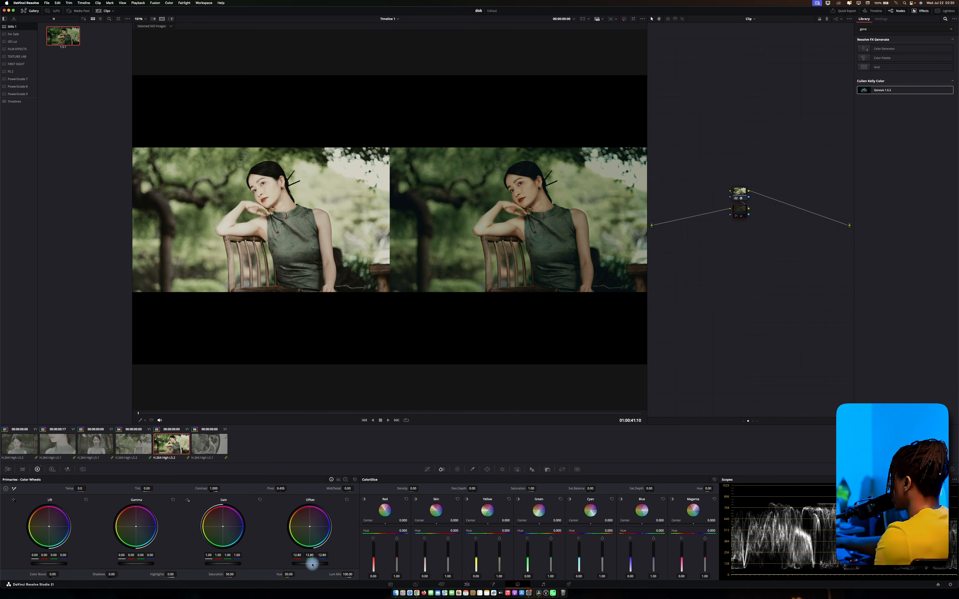
key(super+d)
key(super+d)
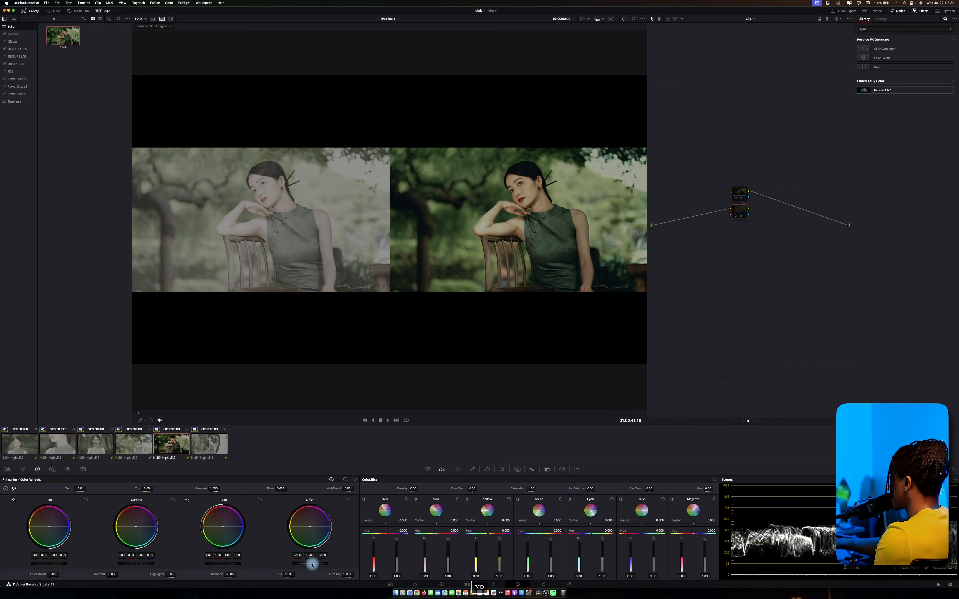
key(p)
key(alt+d)
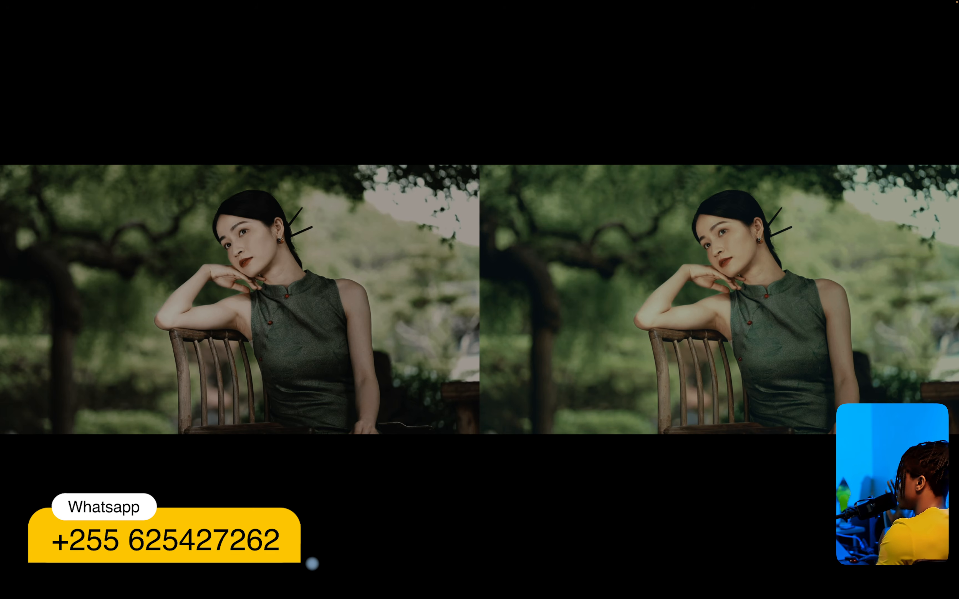
Leave the full-screen comparison, reset all grades and nodes on the clip, then close the gallery and turn off split screen.
key(p)
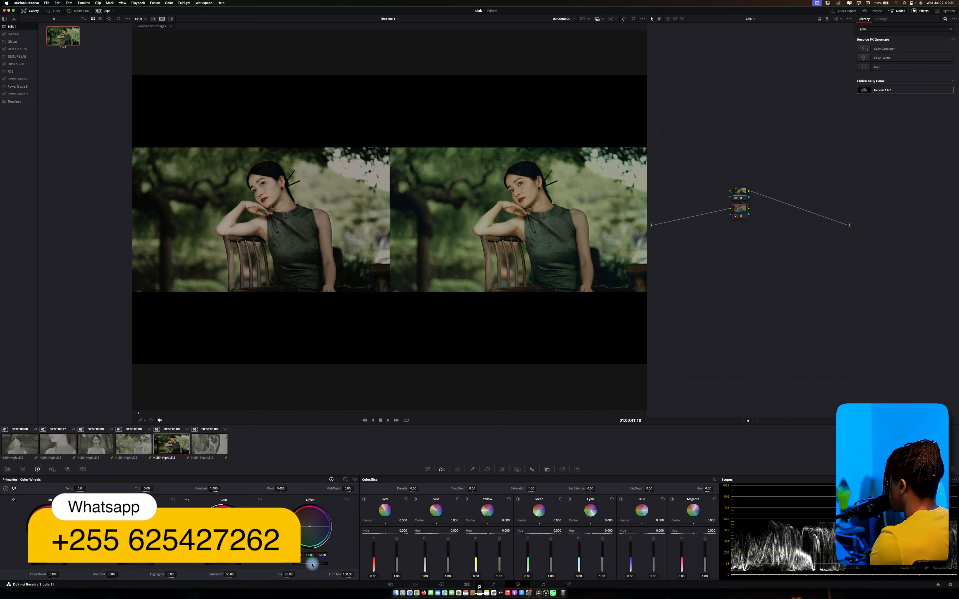
right_click(752, 254)
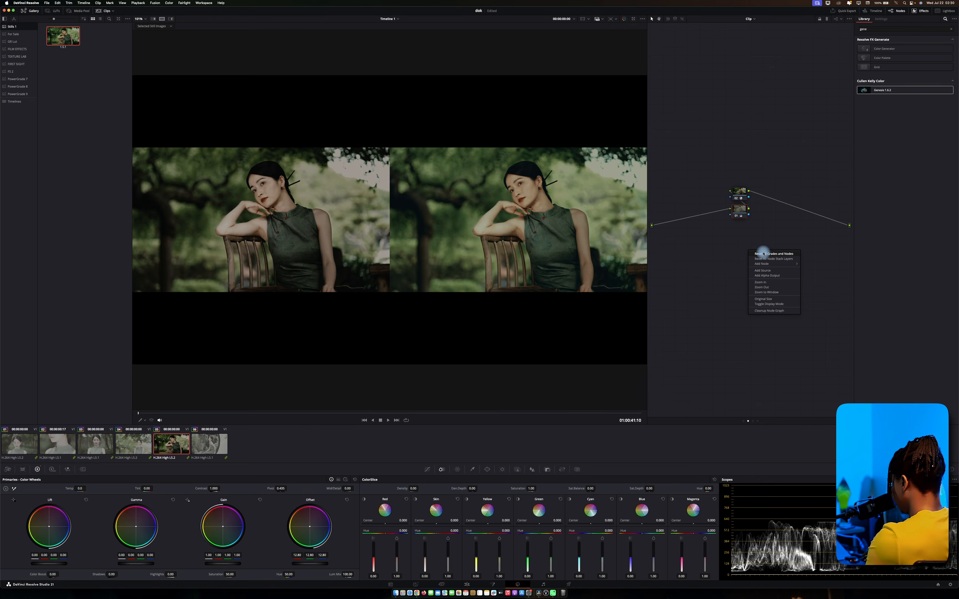
click(762, 254)
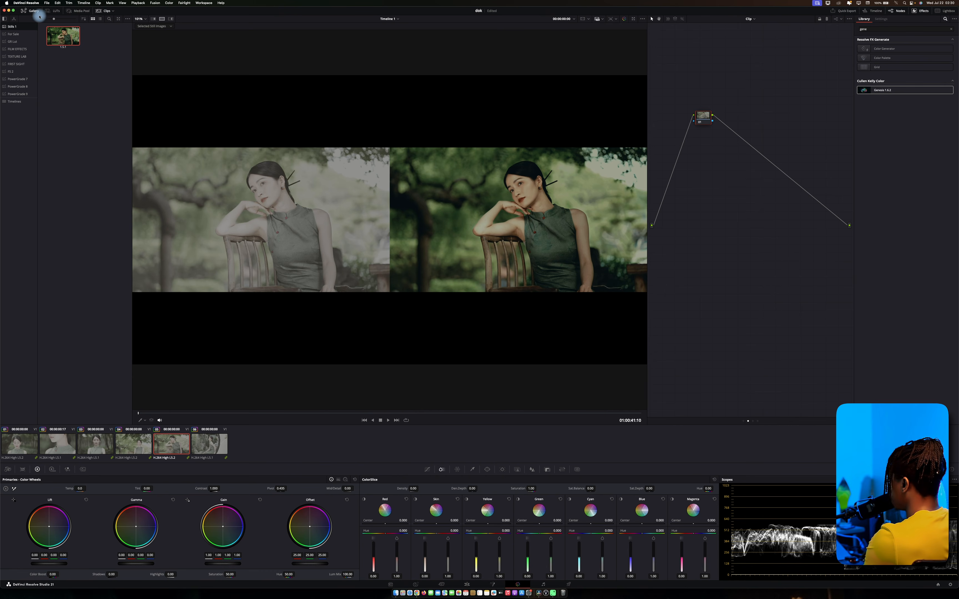
click(31, 11)
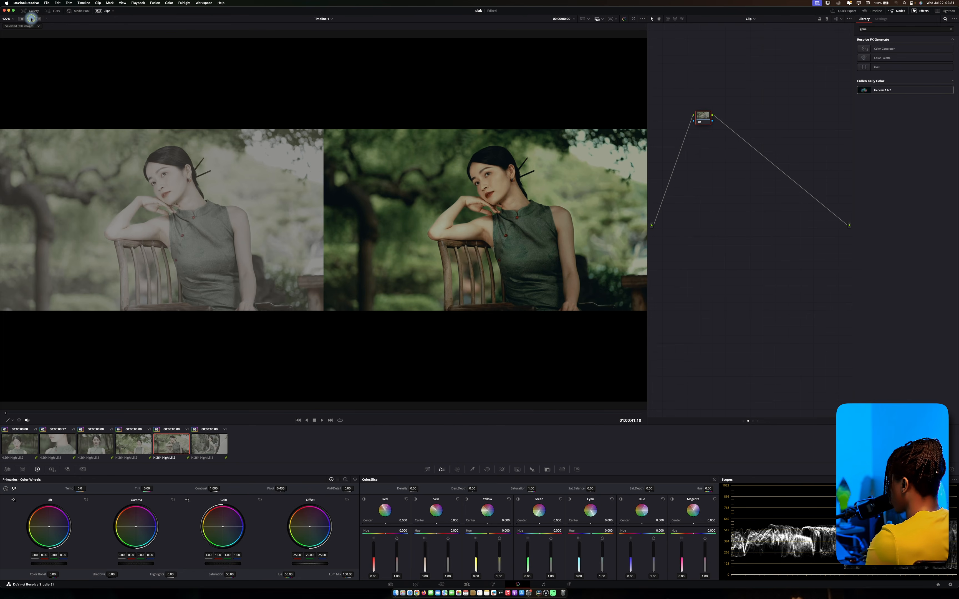
click(30, 18)
Search the effects library for "deha" and apply the Dehancer Pro film emulation effect to the clip's node.
click(951, 29)
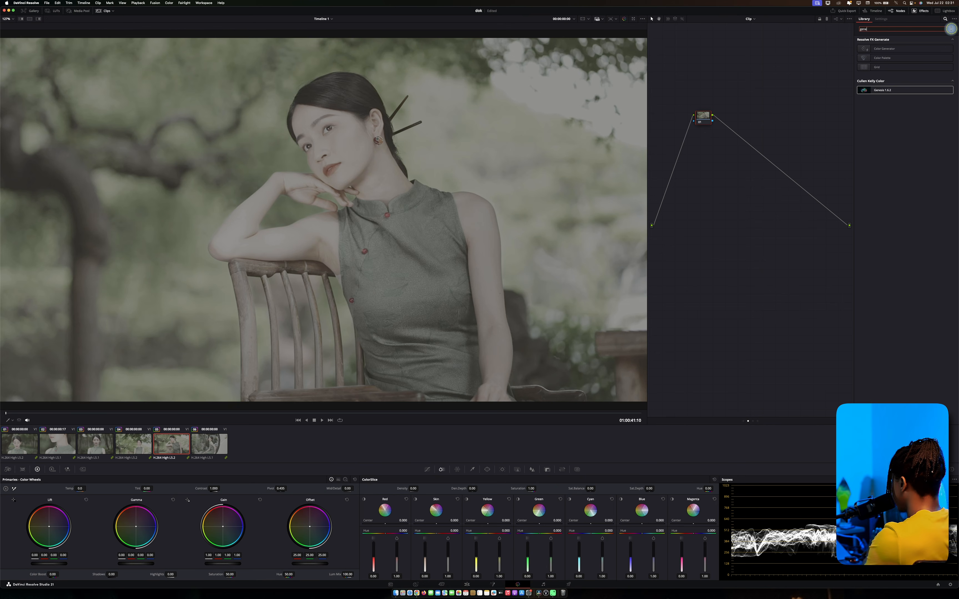
text(deha)
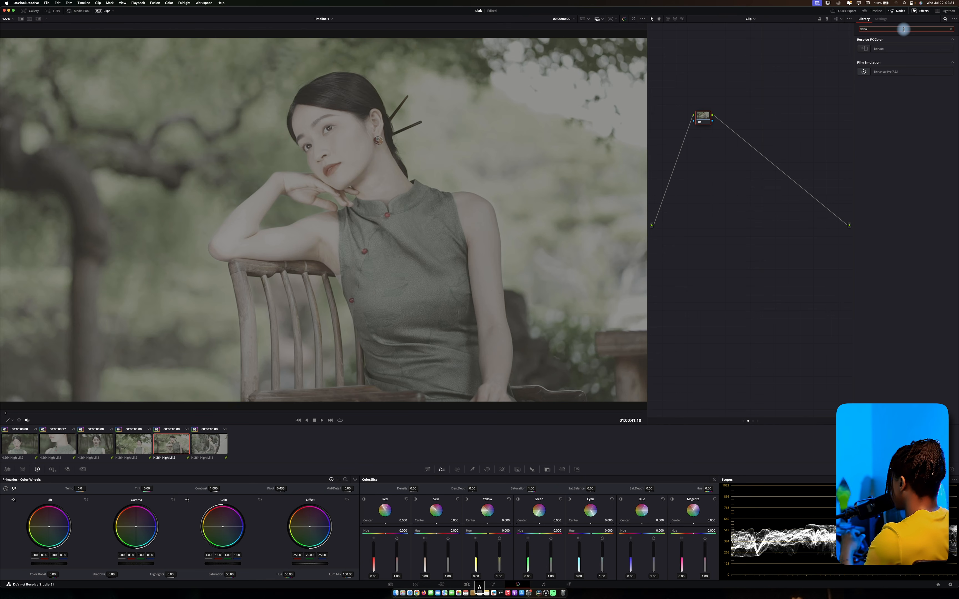
drag(887, 72, 704, 121)
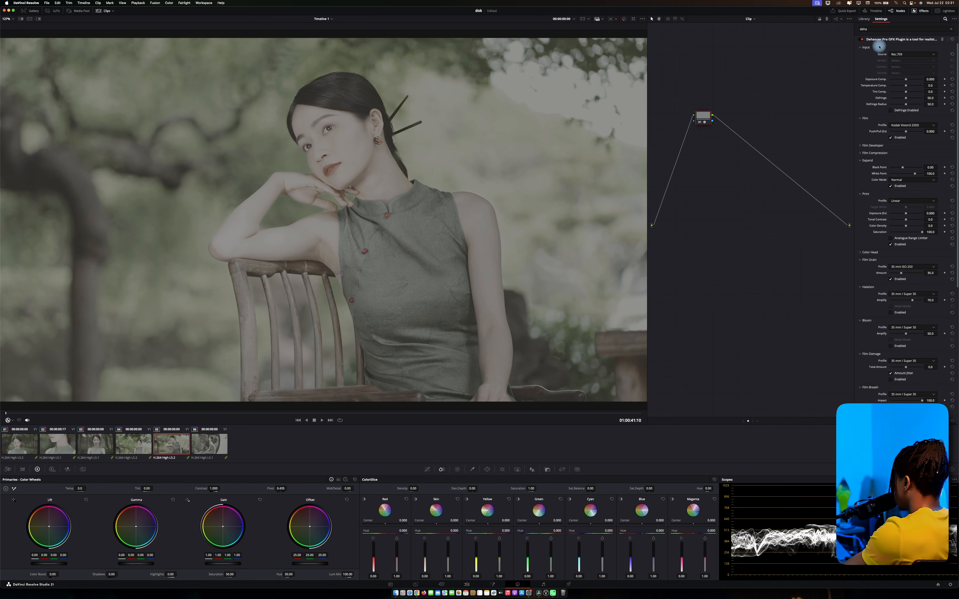
right_click(706, 121)
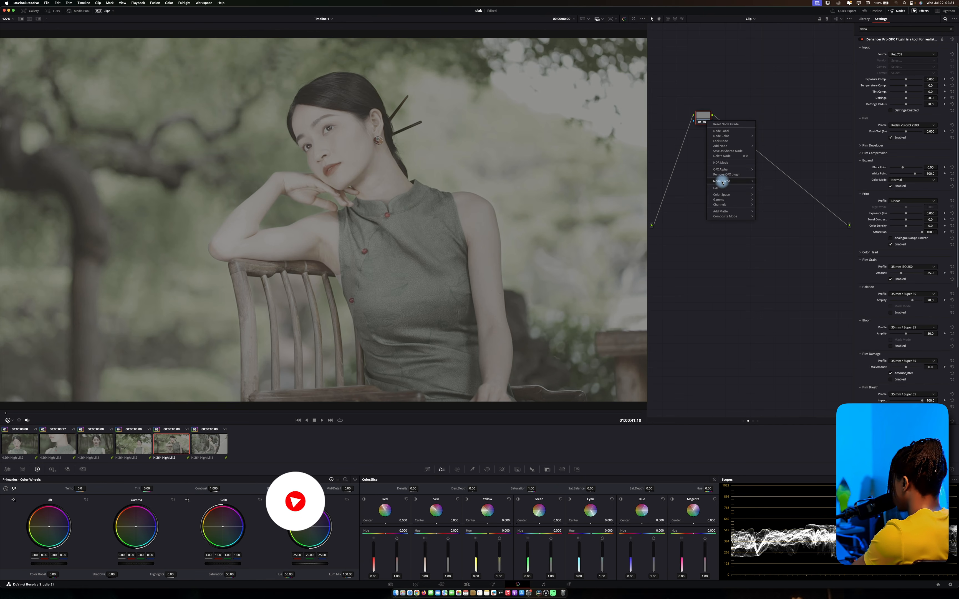
click(779, 167)
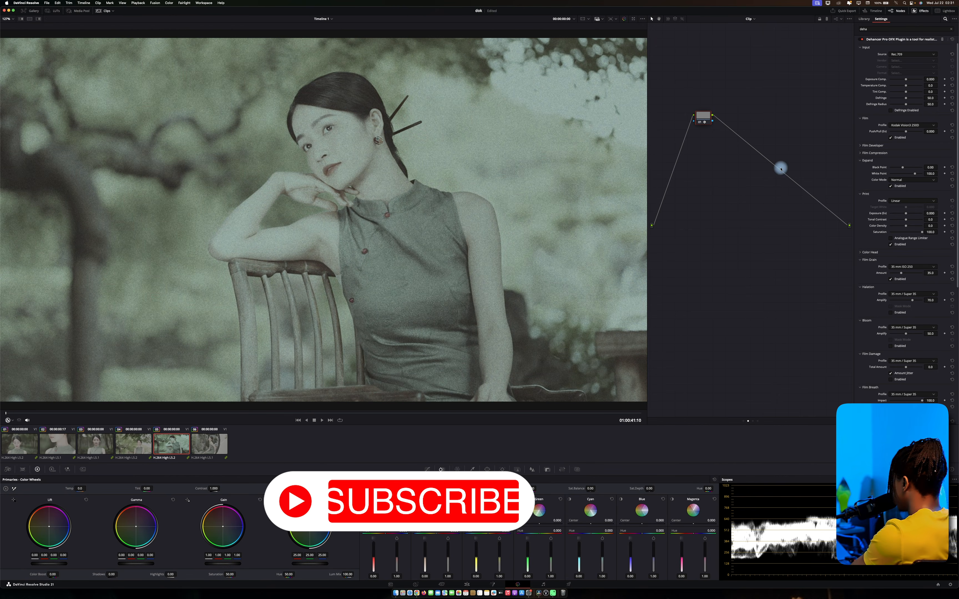
Collapse Dehancer's setting groups, disable all of its tools, and re-enable only the Film tool.
alt+click(876, 47)
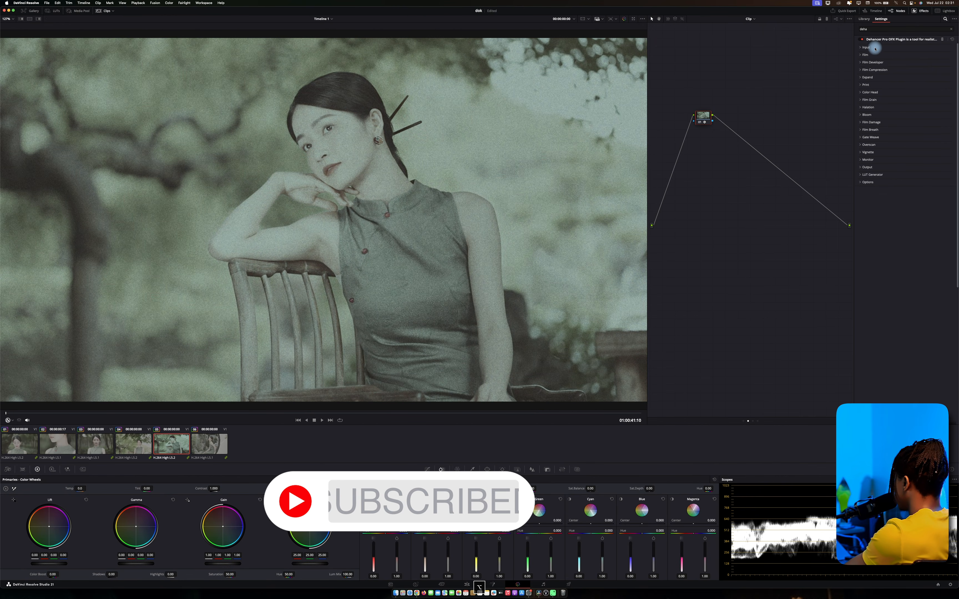
click(875, 182)
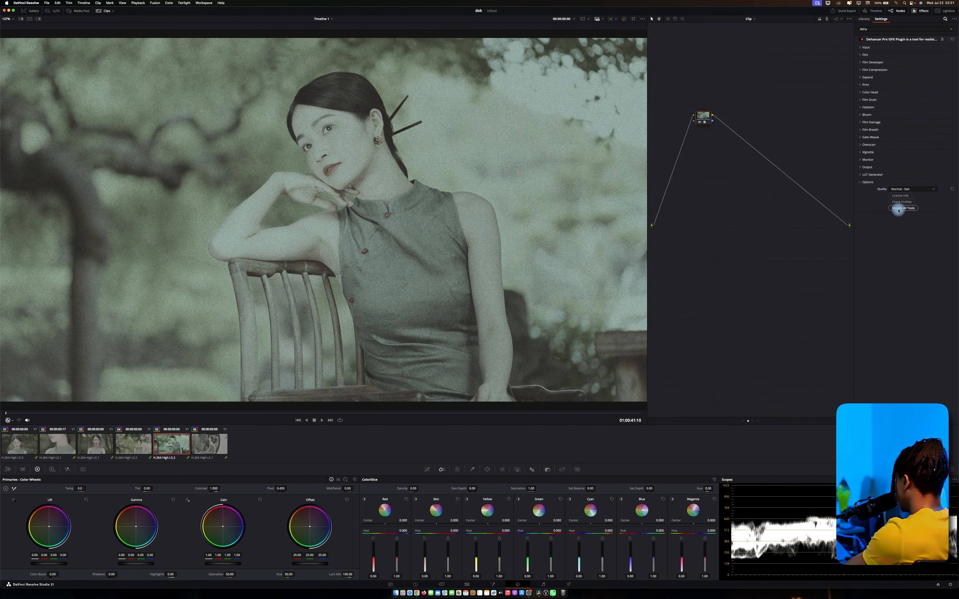
click(899, 208)
click(865, 54)
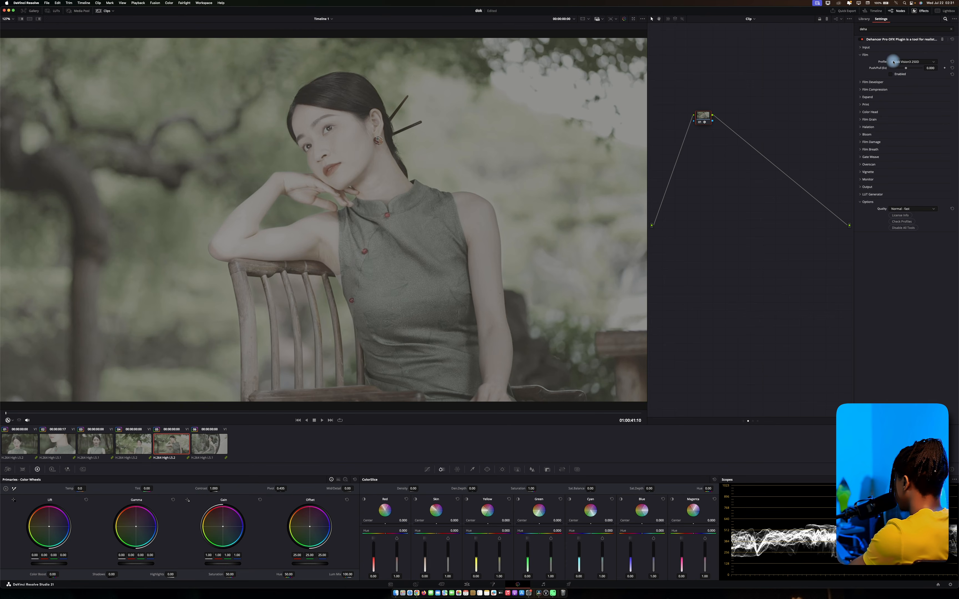
click(898, 74)
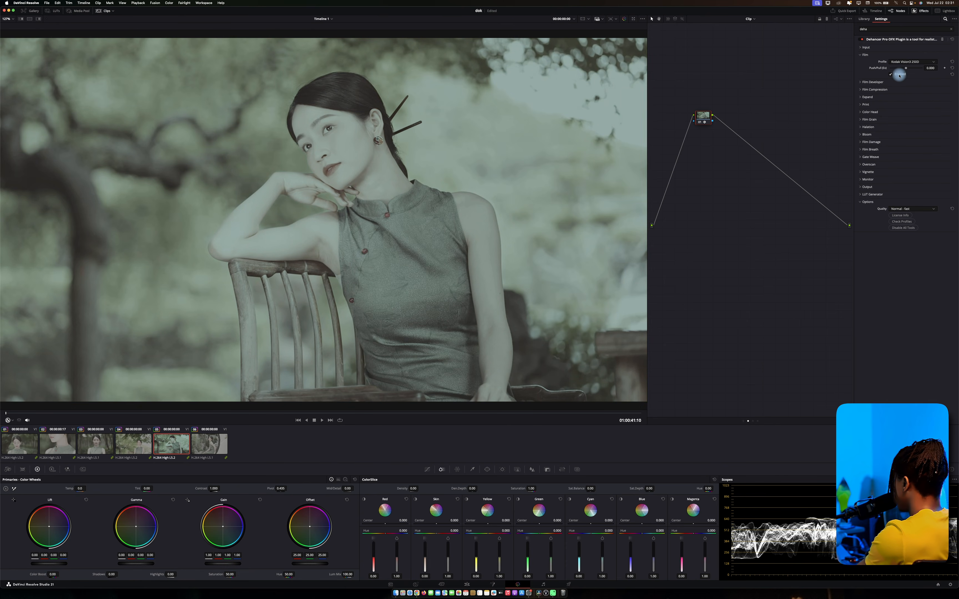
Set Dehancer's input source to Choose Camera with vendor Arri and camera Alexa Mini.
click(866, 47)
click(900, 55)
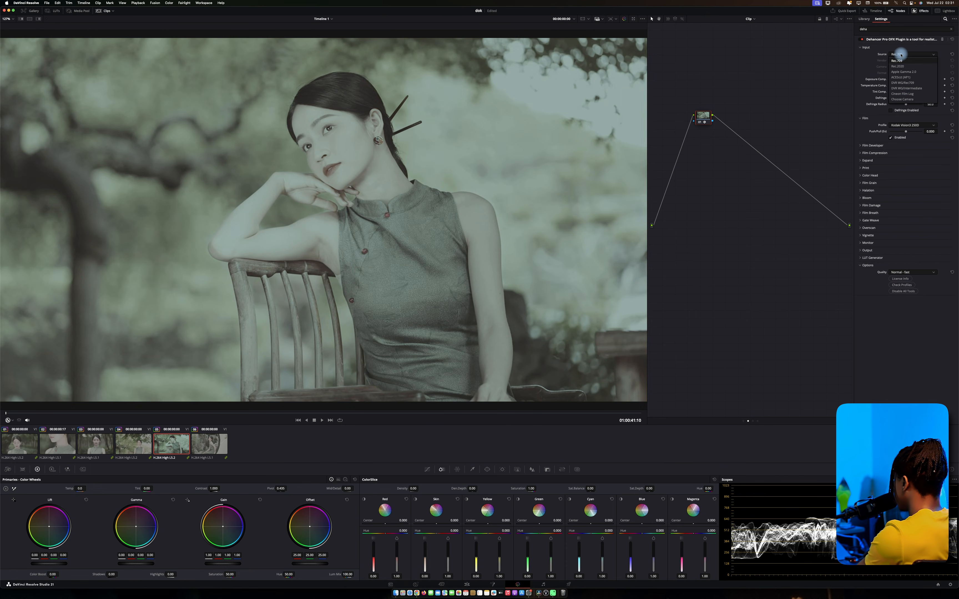
click(902, 99)
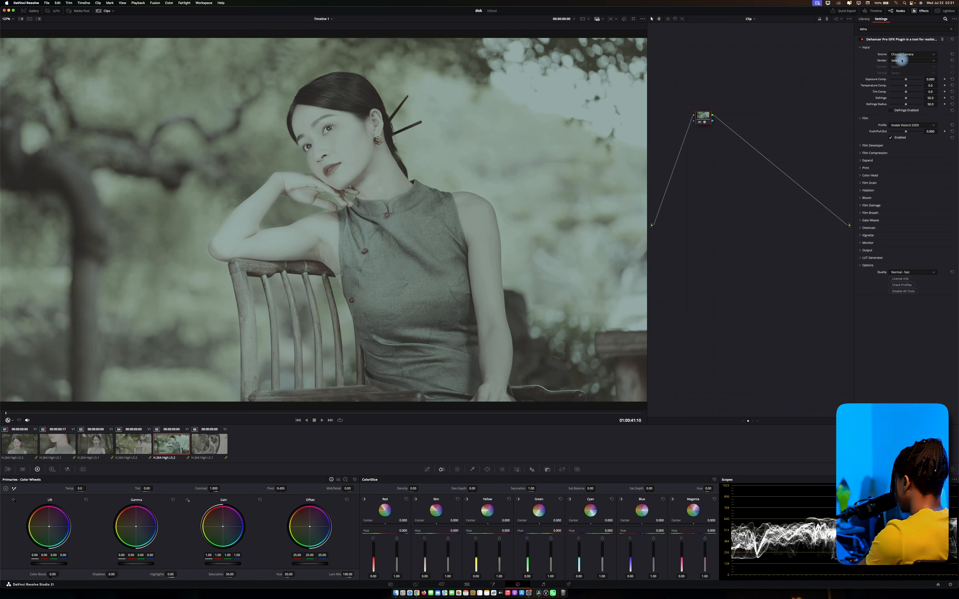
click(902, 61)
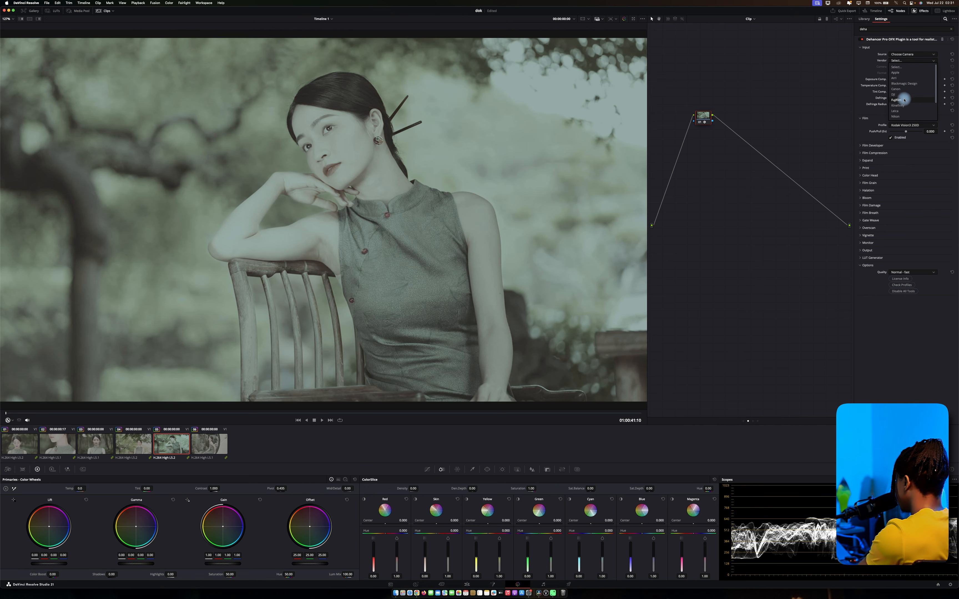
click(901, 78)
click(905, 67)
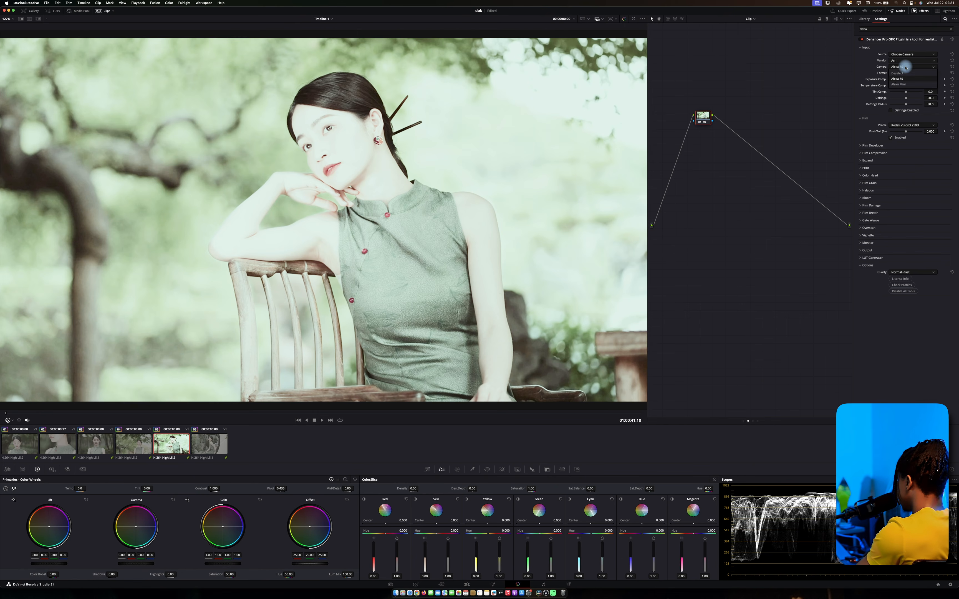
click(905, 61)
click(905, 60)
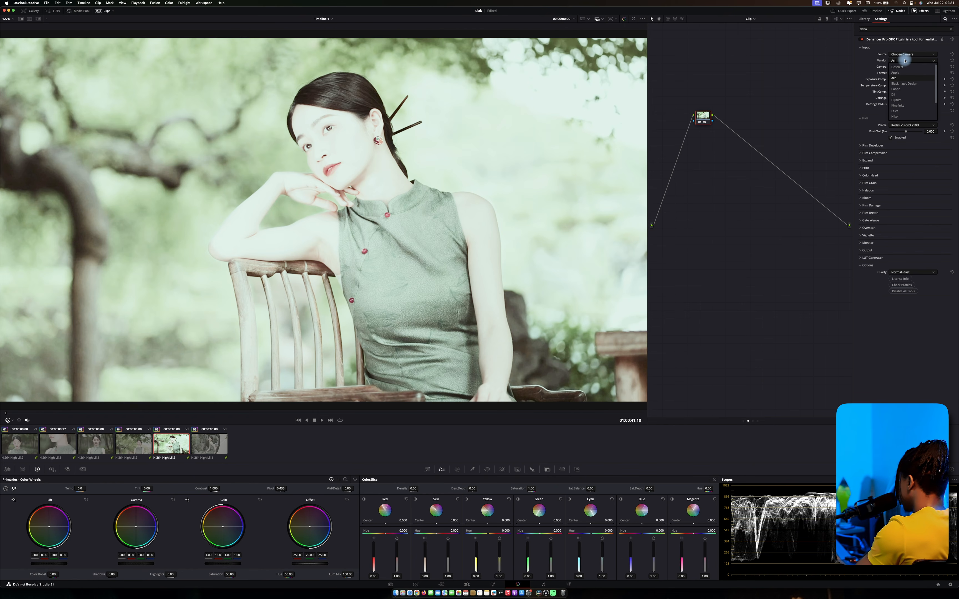
click(905, 60)
click(907, 67)
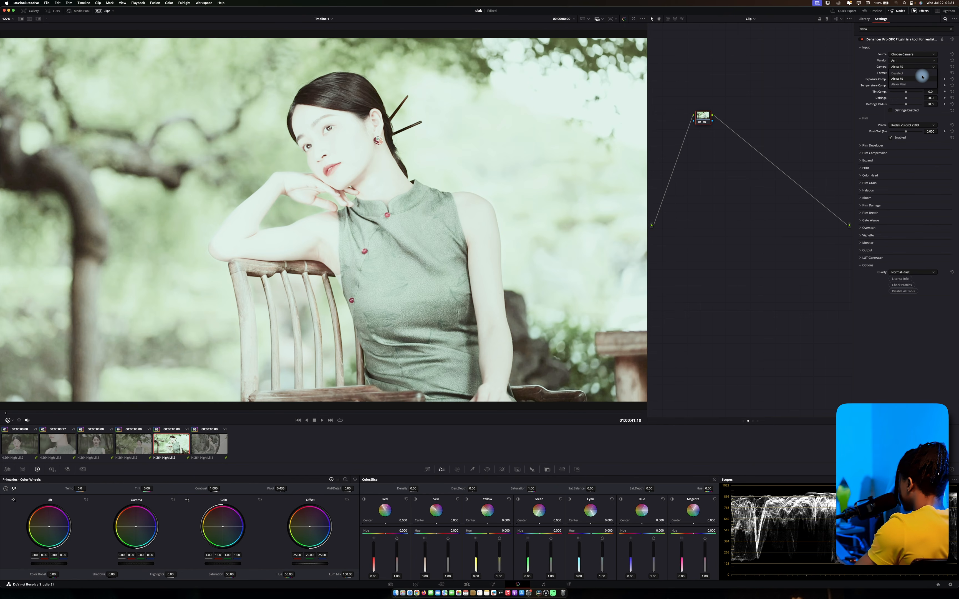
click(914, 84)
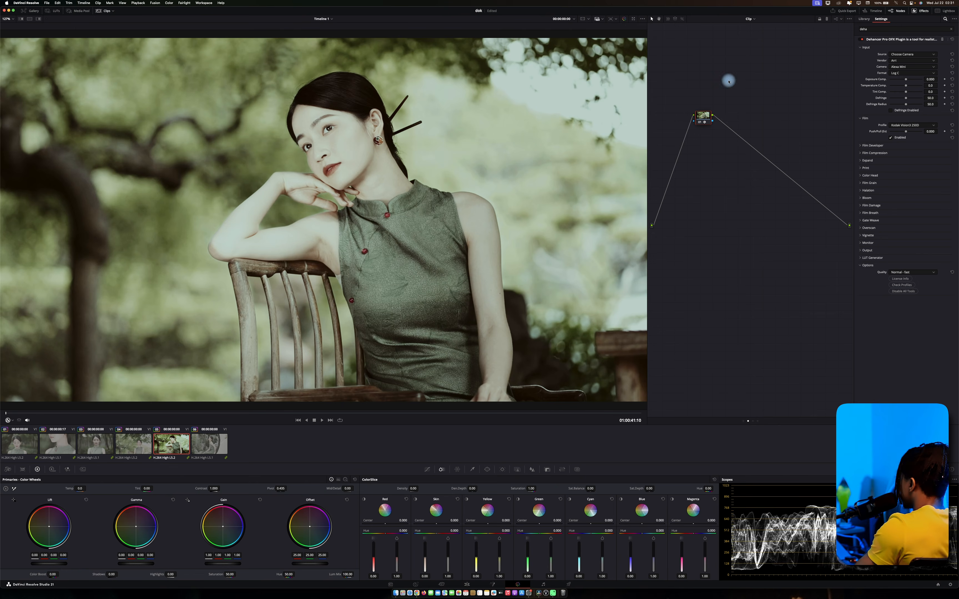
Hide the effects panel, view the Dehancer grade full screen, and toggle the node off and on to examine it.
click(921, 11)
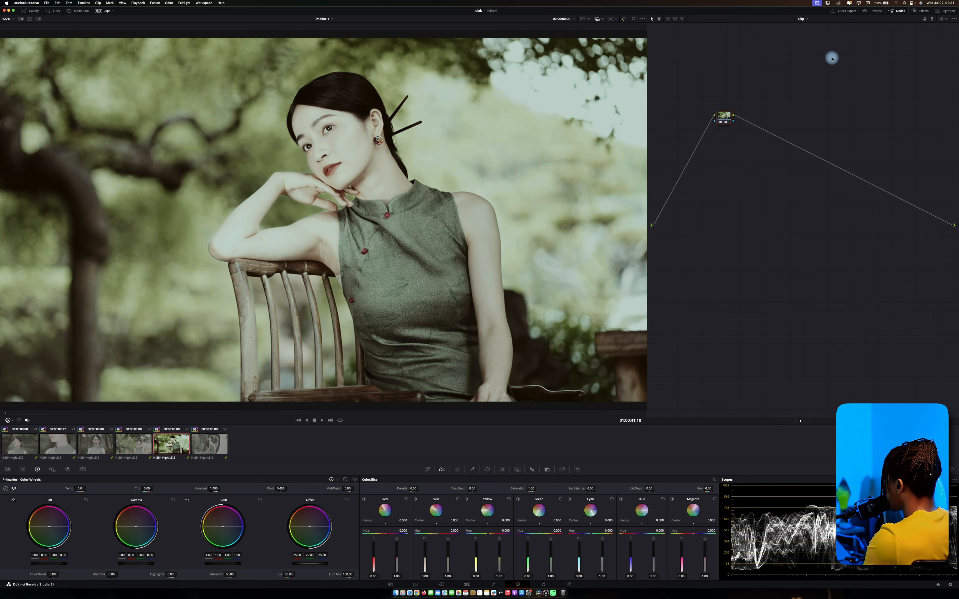
key(p)
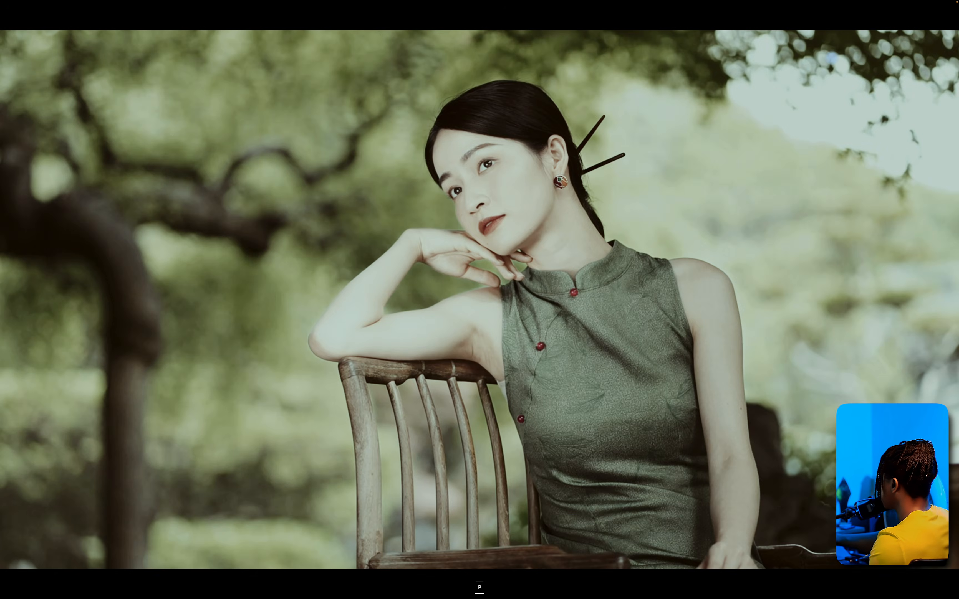
key(super+d)
key(super+d)
key(p)
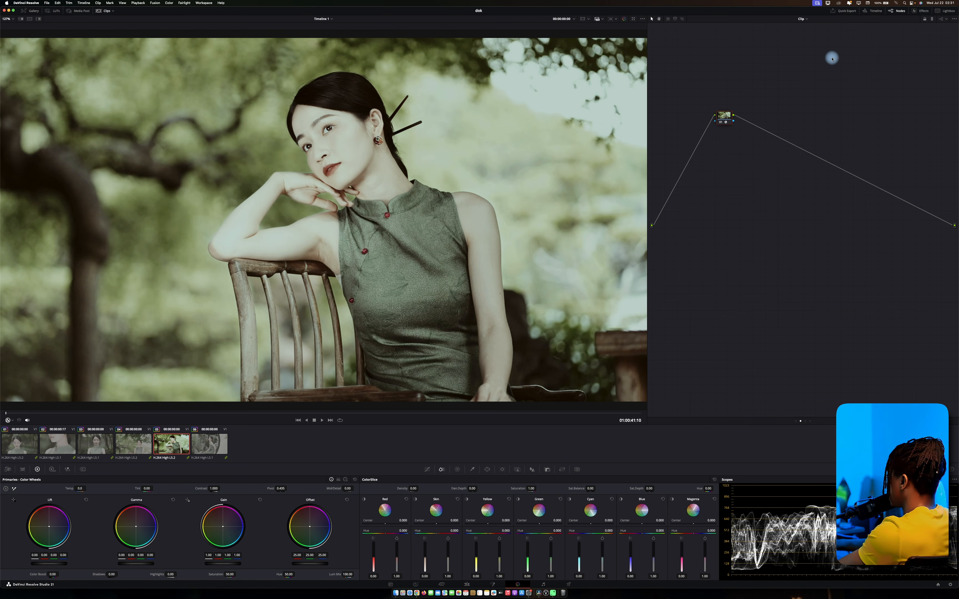
Insert a serial node before the Dehancer node and compare the grade with the grabbed LUT still in full-screen split view.
key(shift+y)
key(p)
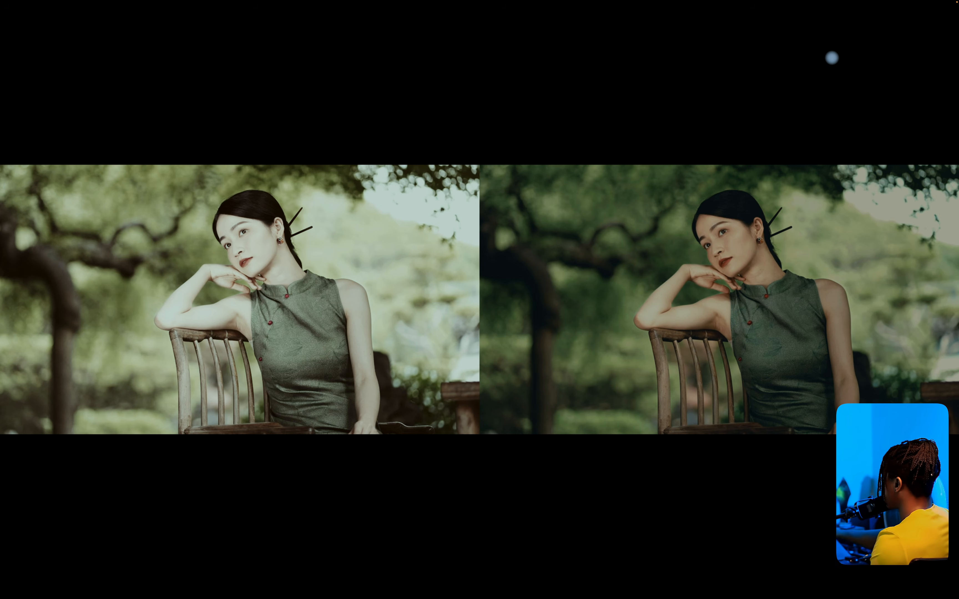
key(p)
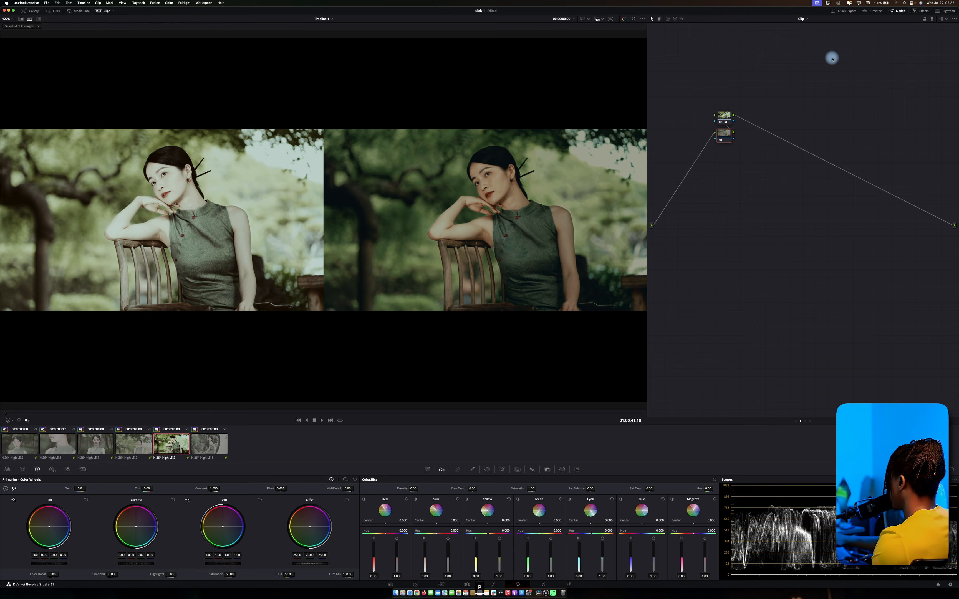
key(p)
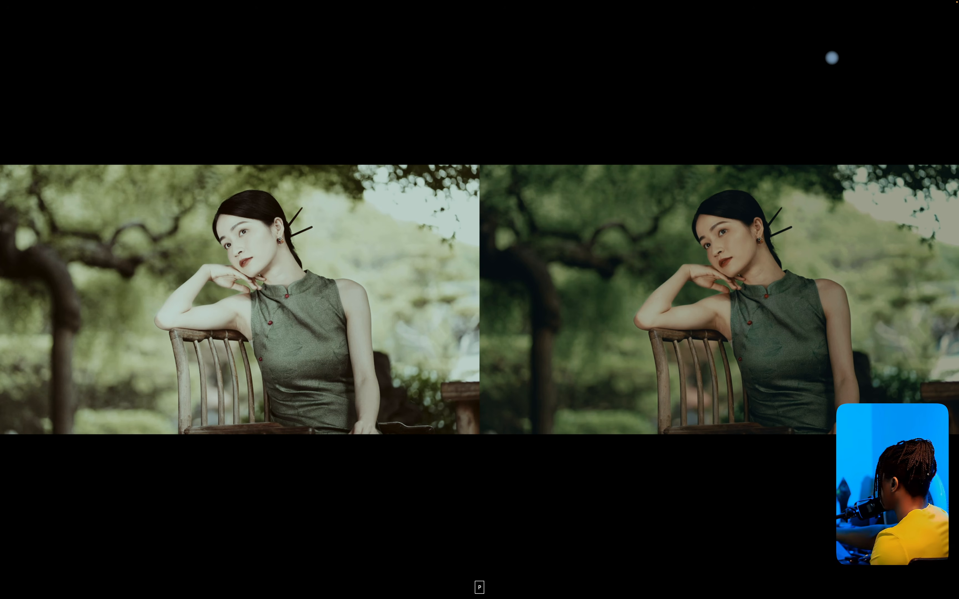
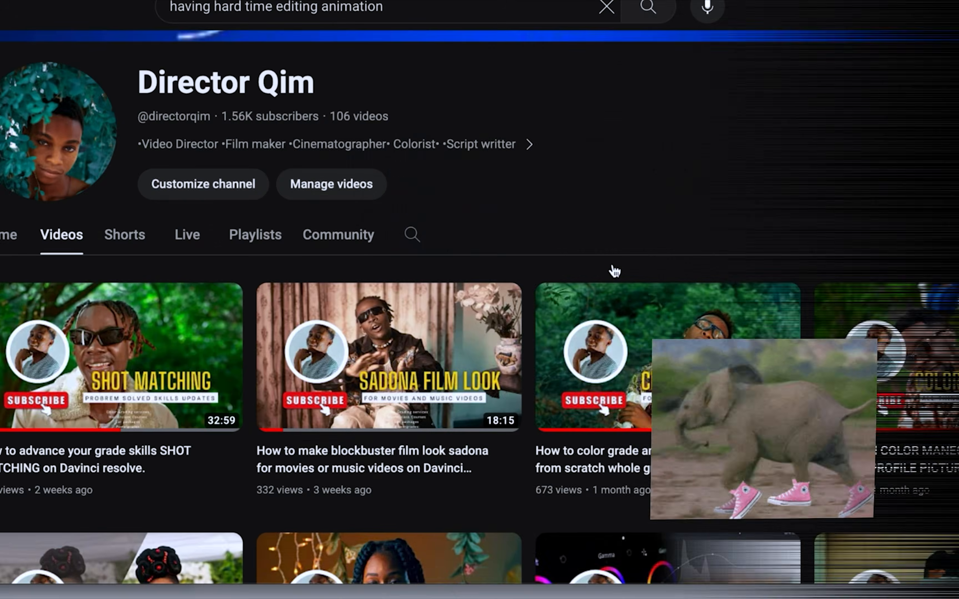
scroll(612, 269, down, 10)
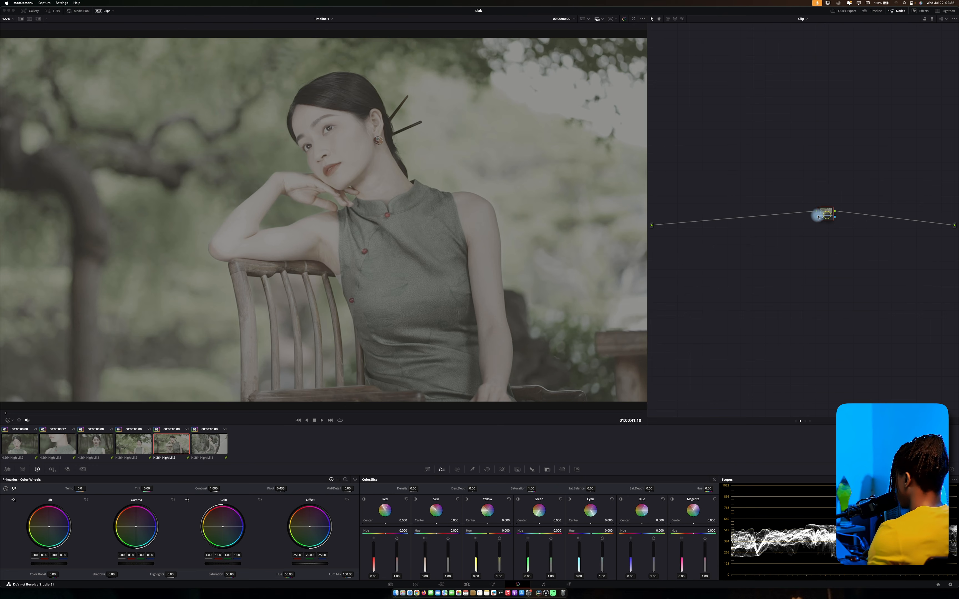
Reposition the clip's empty node, apply the second LUT of the QG PRINTGRADE V1 folder to it, and close the LUT browser.
drag(818, 217, 785, 219)
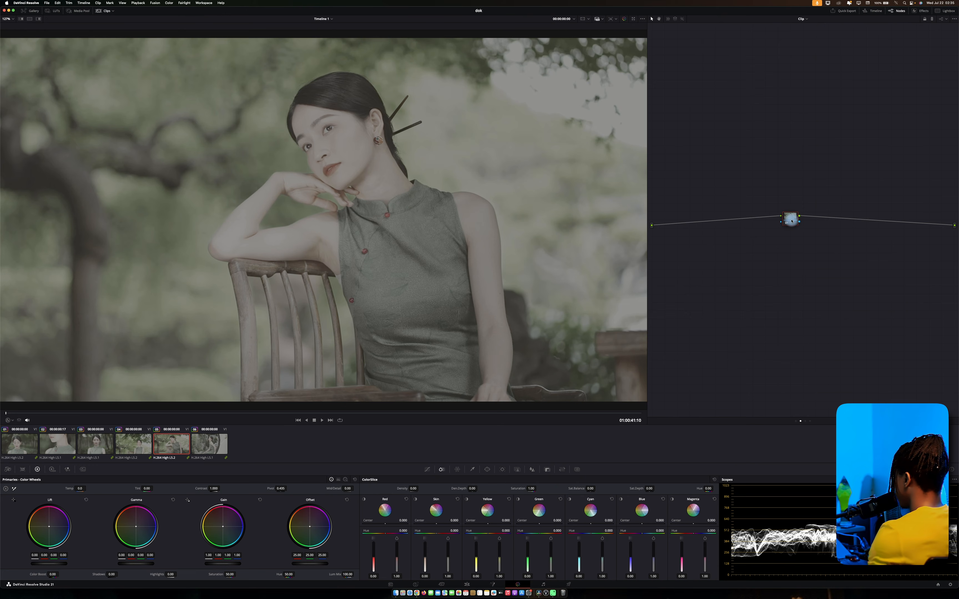
click(56, 10)
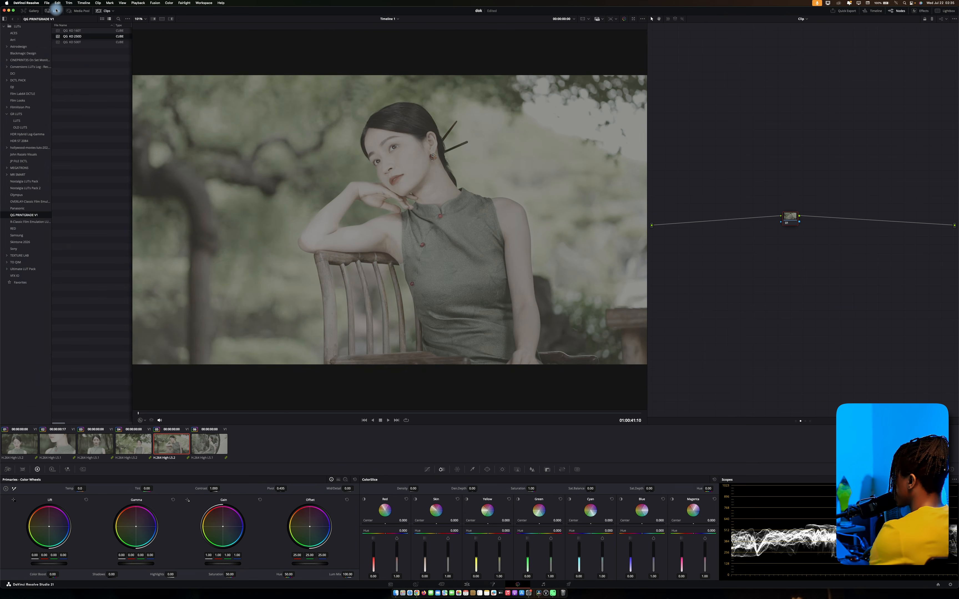
double_click(87, 37)
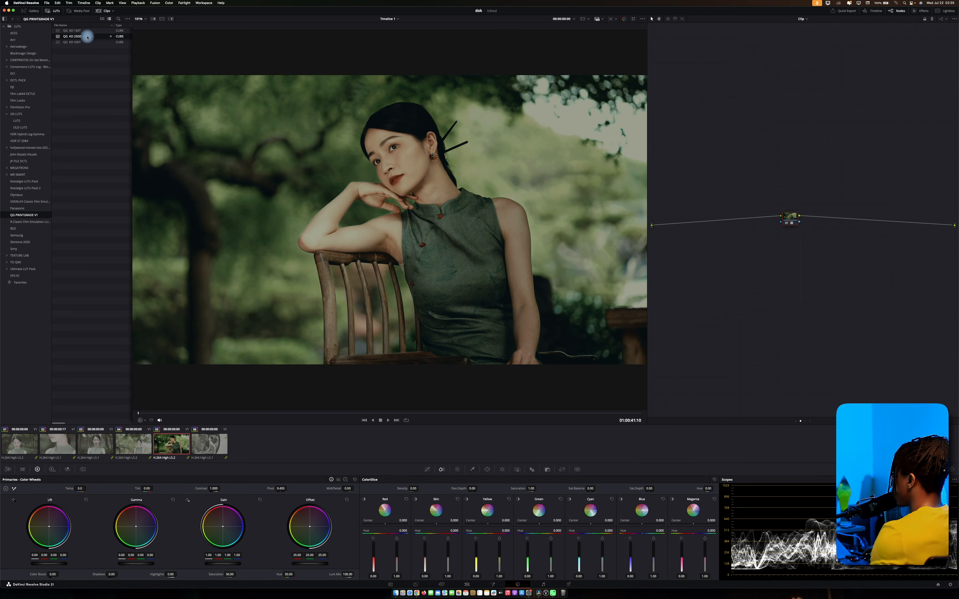
click(56, 11)
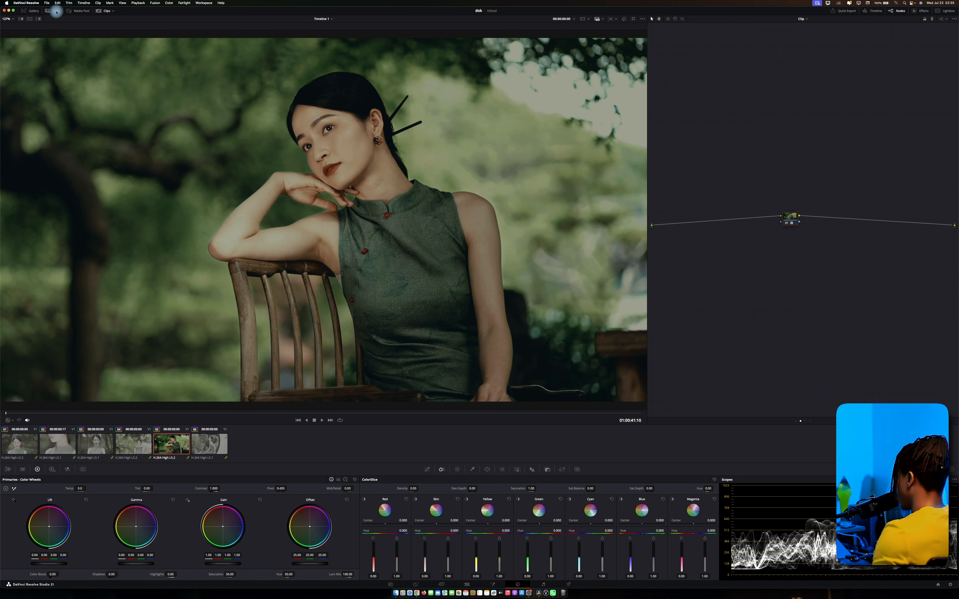
Insert a serial node before the LUT node, place it up and away from it, and open the HDR color wheels.
key(alt+s)
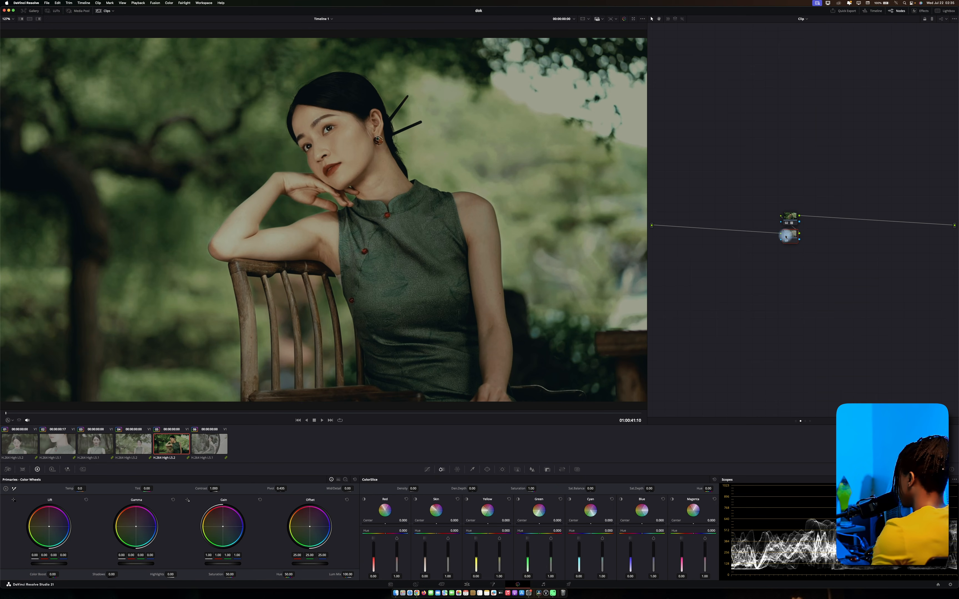
drag(790, 239, 721, 93)
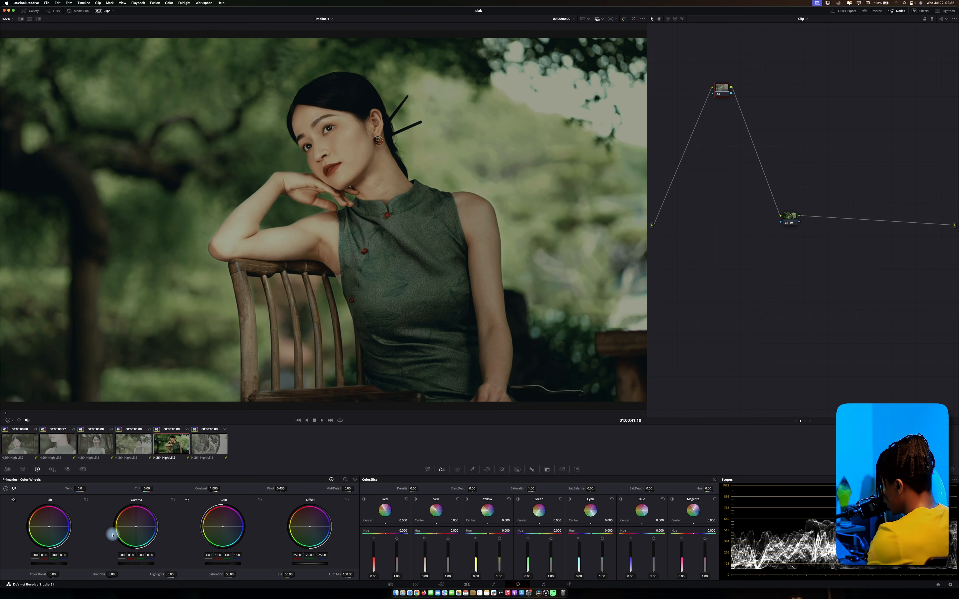
click(50, 469)
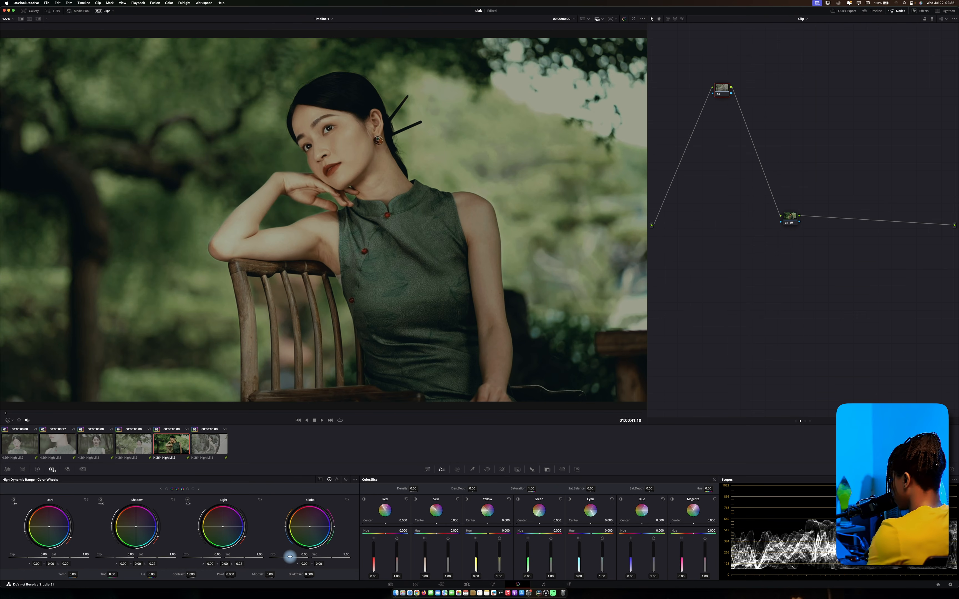
Raise the global HDR exposure to 0.66 with shadow exposure at -0.02, and set the overall ColorSlice saturation to 1.54.
drag(290, 556, 337, 558)
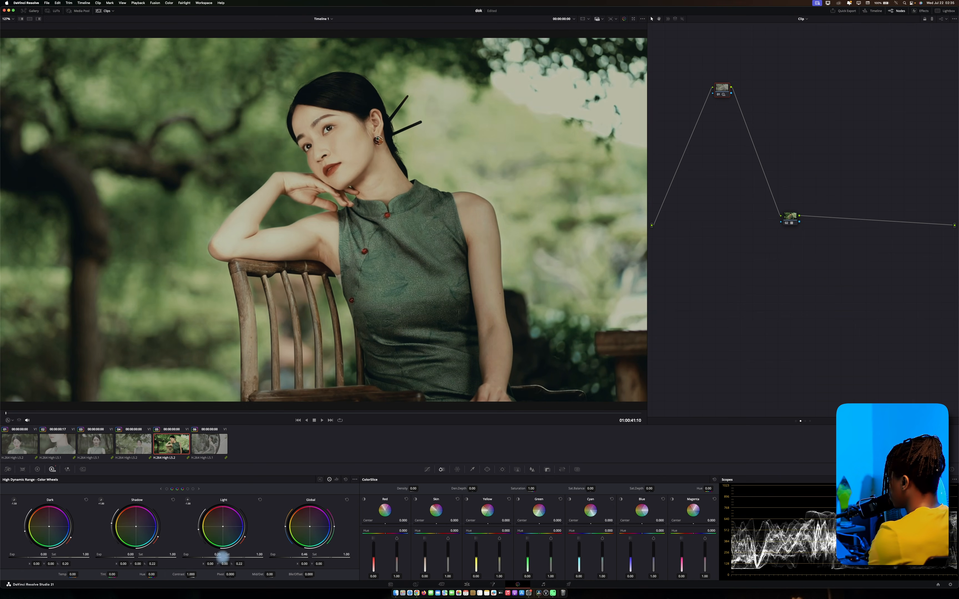
mouse_move(200, 557)
mouse_down()
mouse_move(238, 557)
mouse_move(201, 557)
mouse_up()
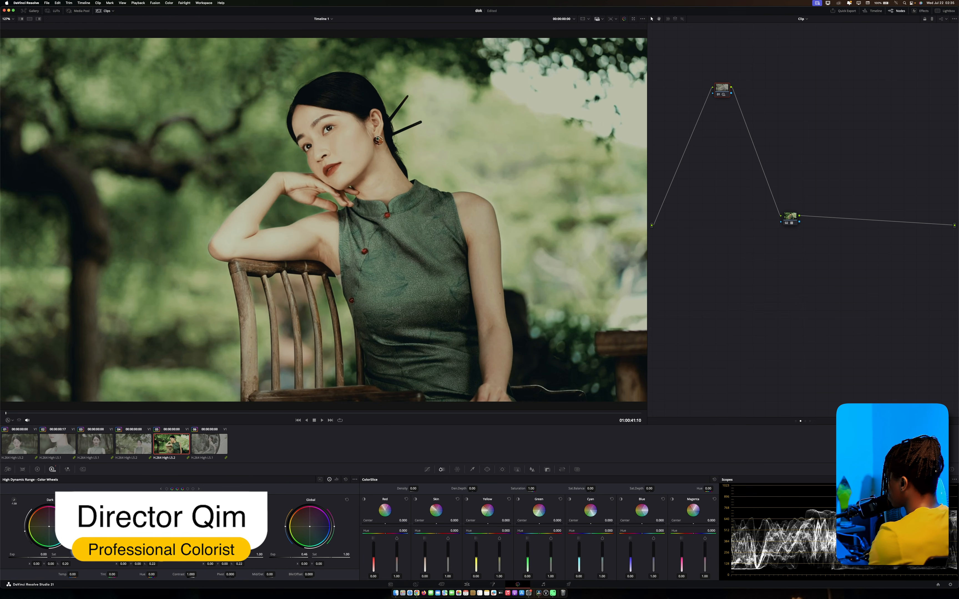
drag(287, 555, 276, 555)
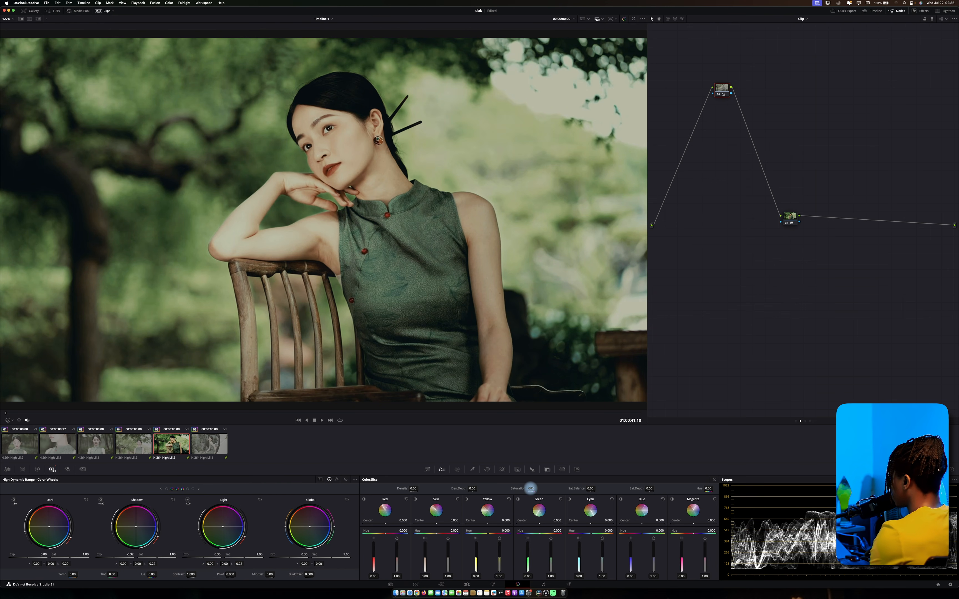
drag(531, 489, 538, 488)
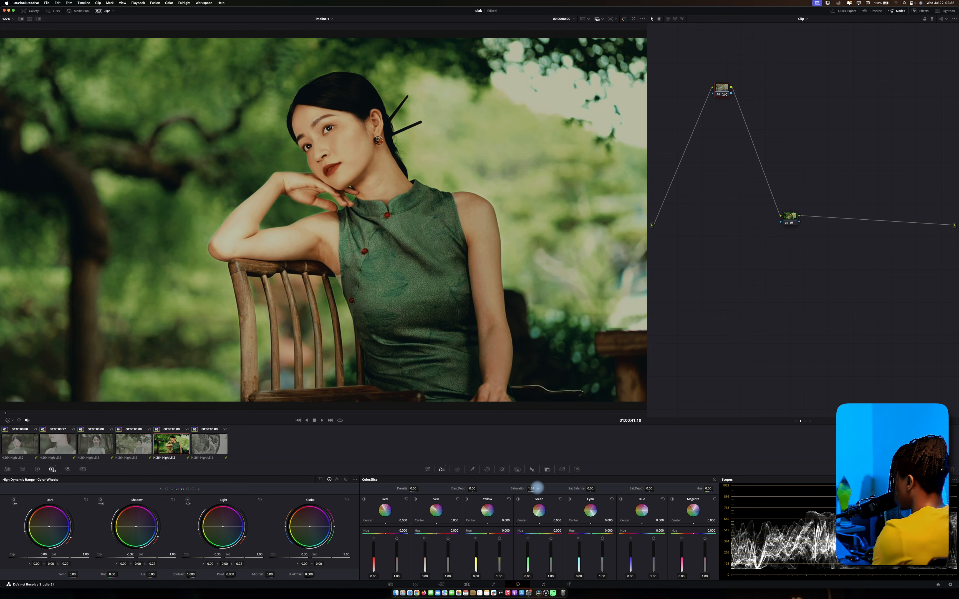
View the clip full screen, toggle the exposure and saturation node off and on to compare, and save the project.
key(p)
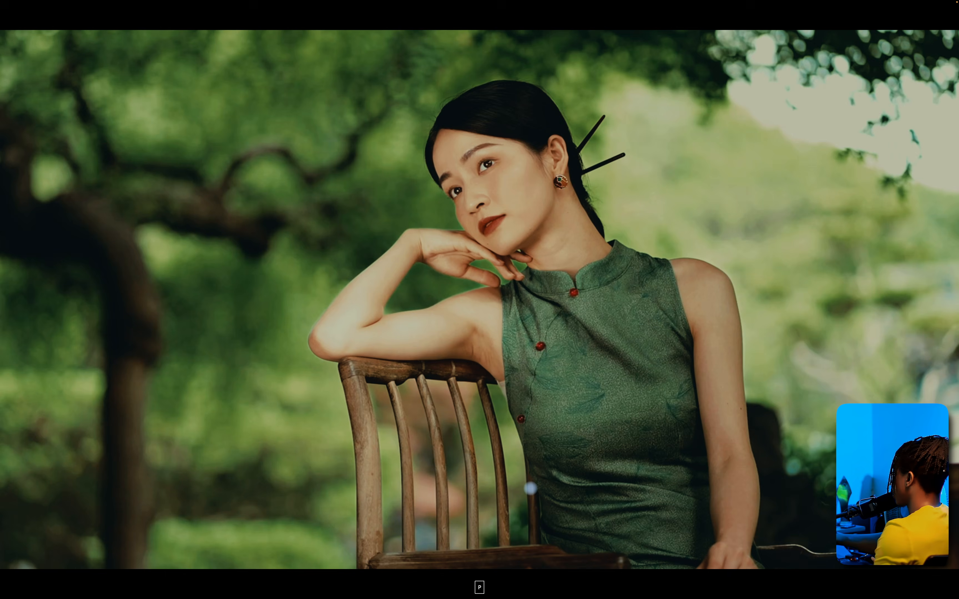
key(super+d)
key(super+d)
key(super+s)
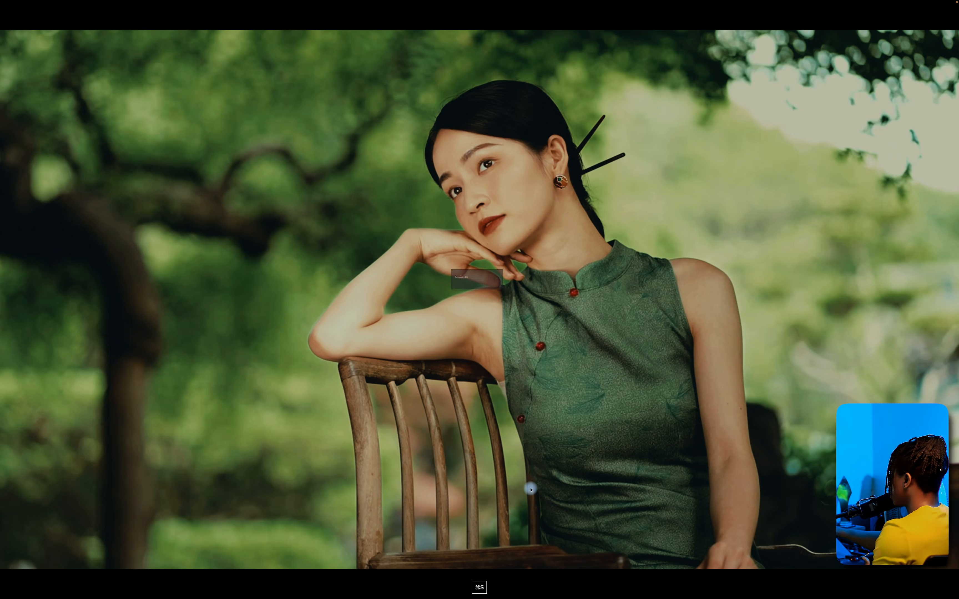
key(super+d)
key(super+d)
key(super+d)
key(super+d)
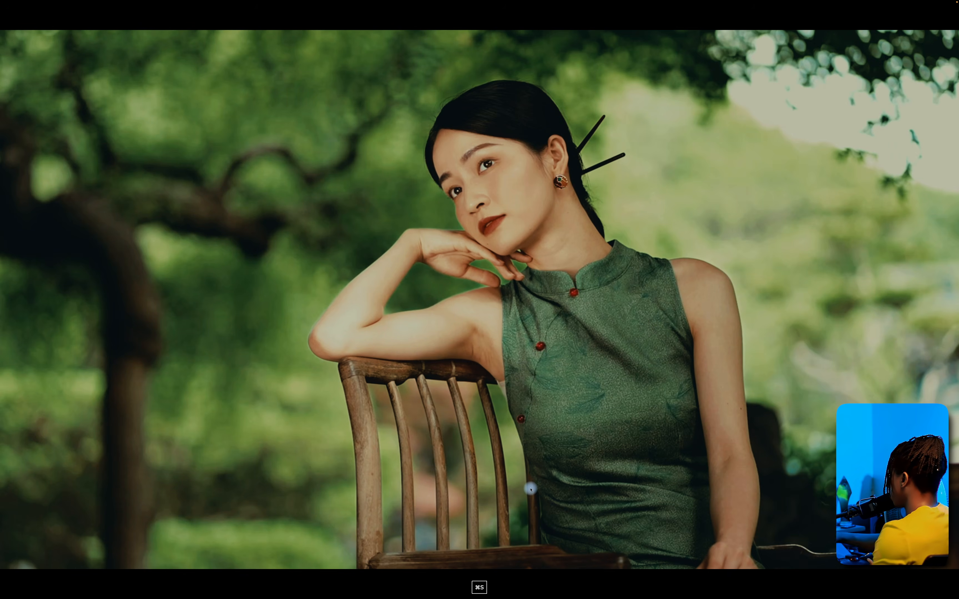
key(super+s)
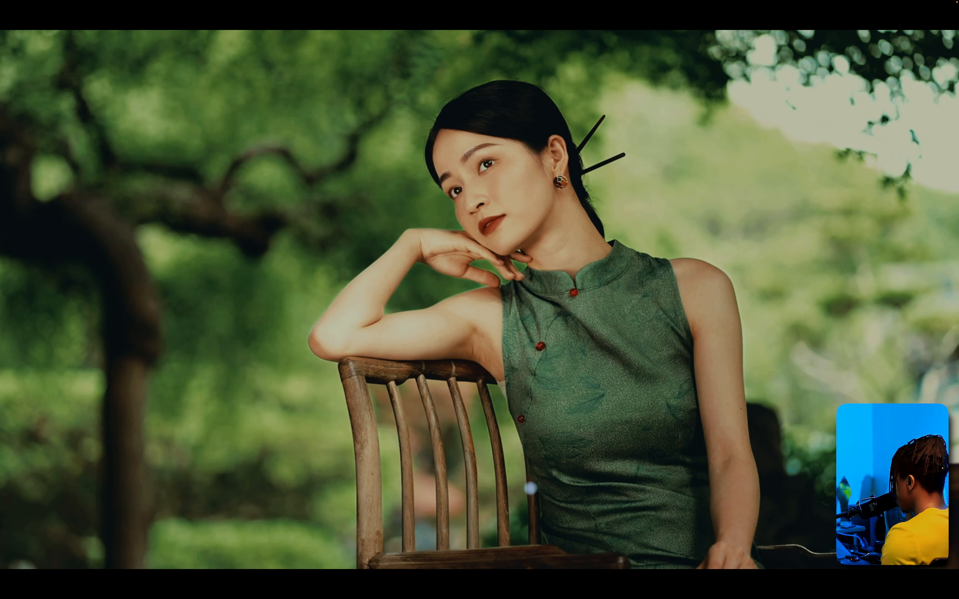
key(super+d)
key(super+d)
key(super+s)
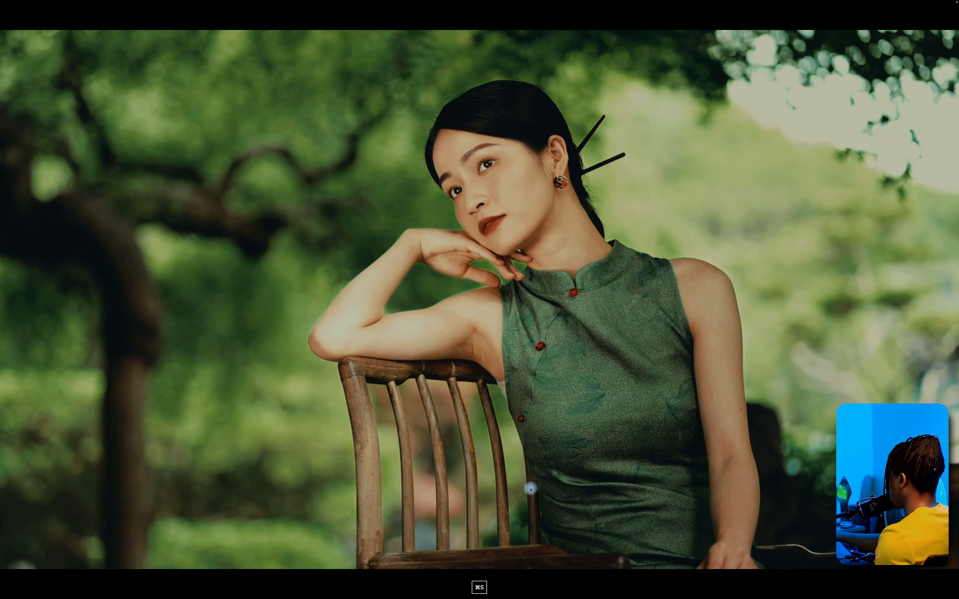
key(p)
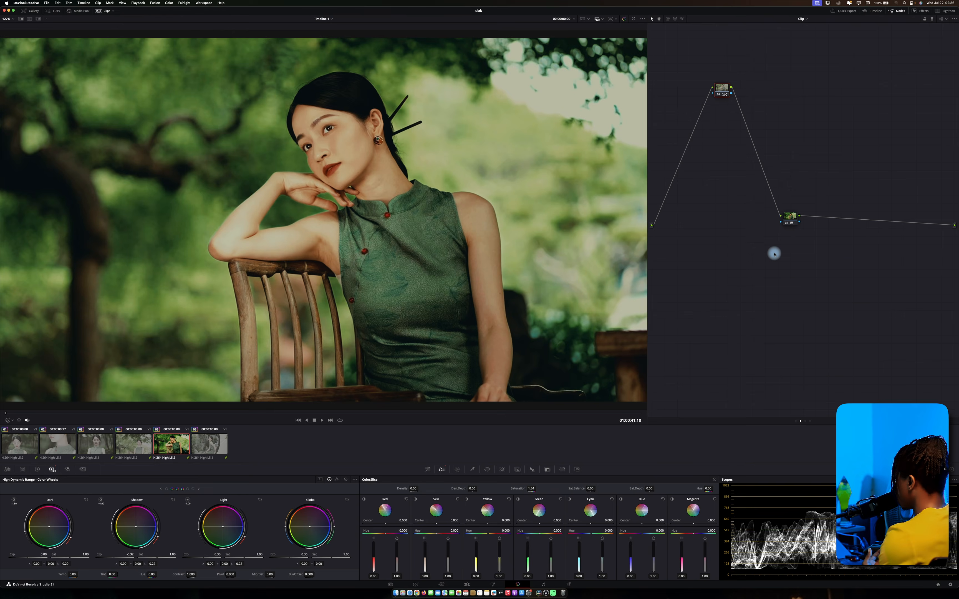
Move the exposure and saturation node slightly away and down, and label it CORRECT.
drag(722, 90, 694, 108)
right_click(696, 110)
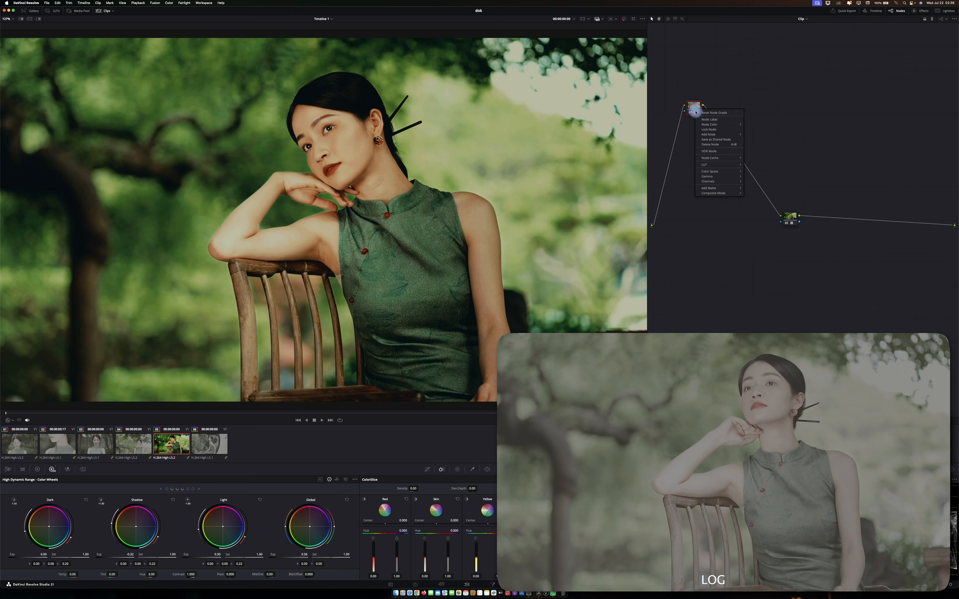
click(702, 120)
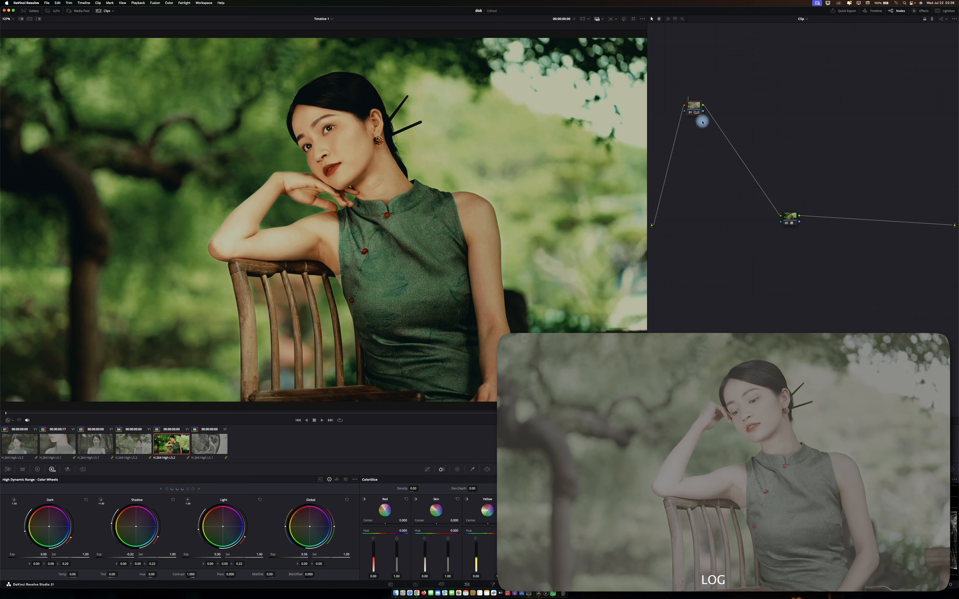
text(oORRWCT)
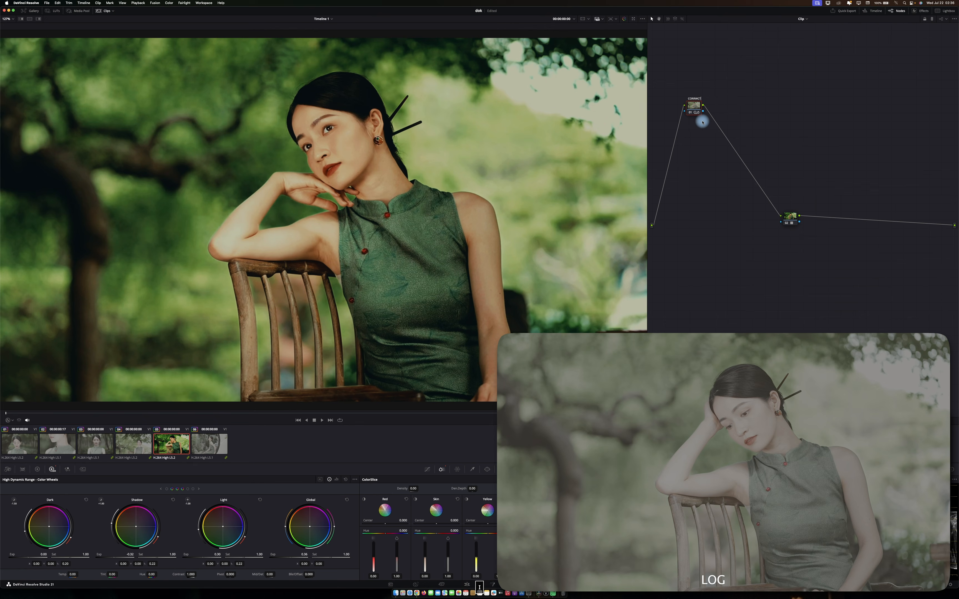
Add a serial node after the CORRECT node, place it below, and label it LOOK.
key(alt+s)
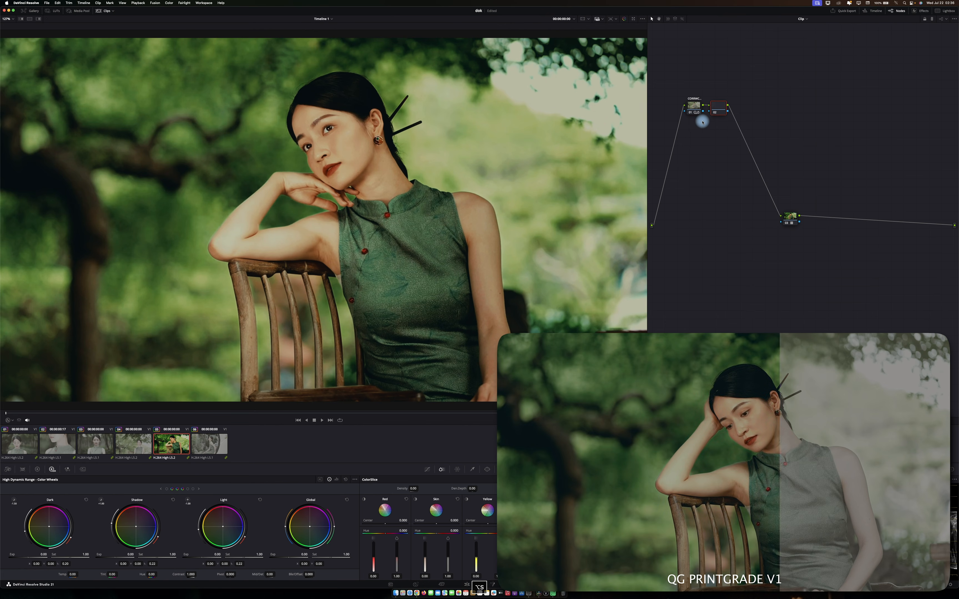
key(super+s)
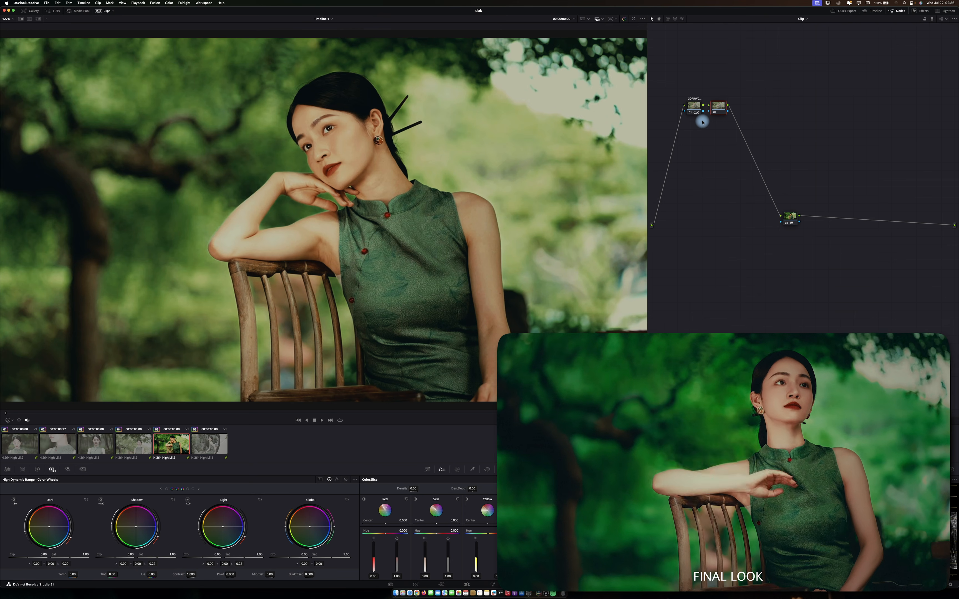
drag(715, 107, 711, 176)
right_click(710, 176)
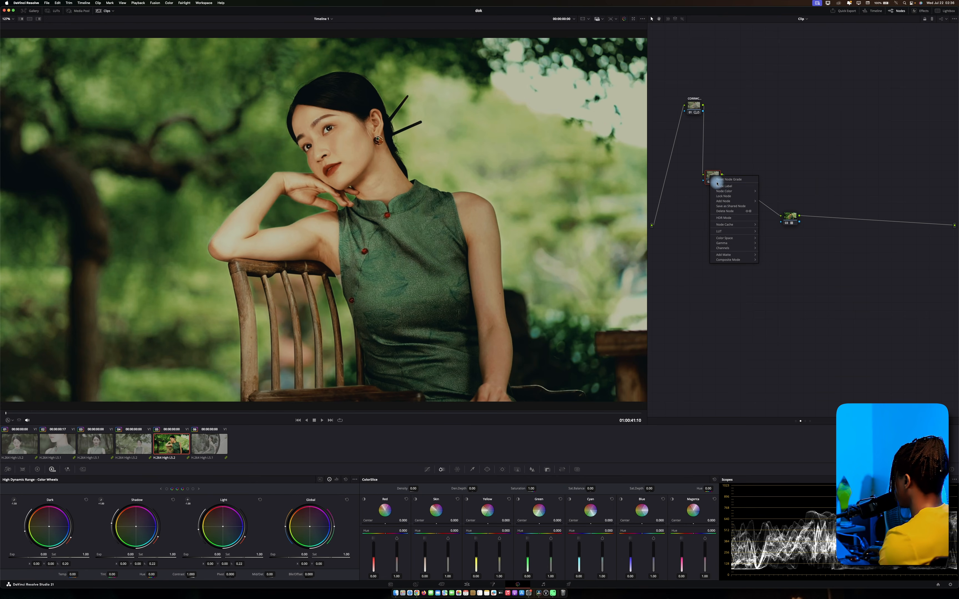
click(720, 186)
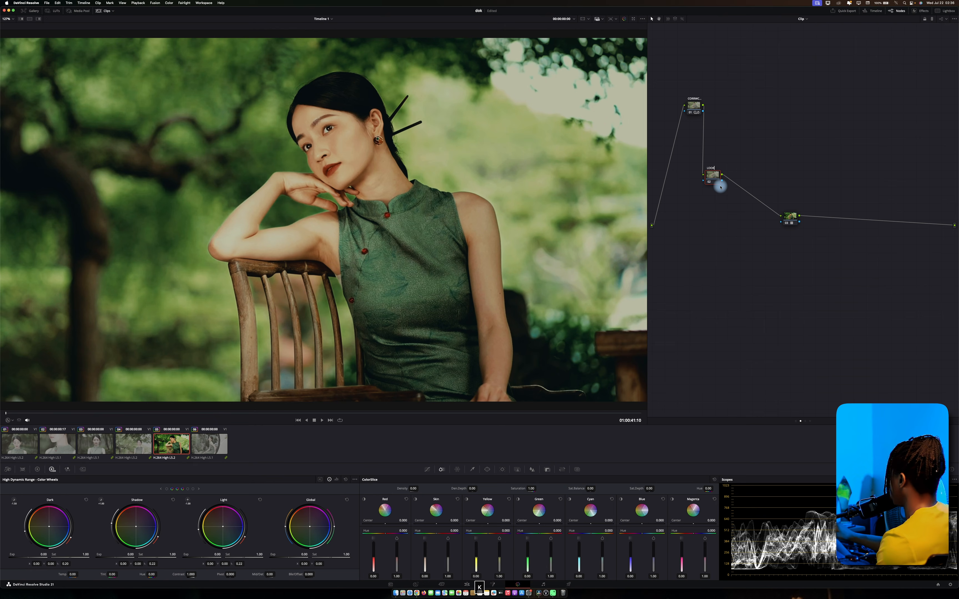
key(Return)
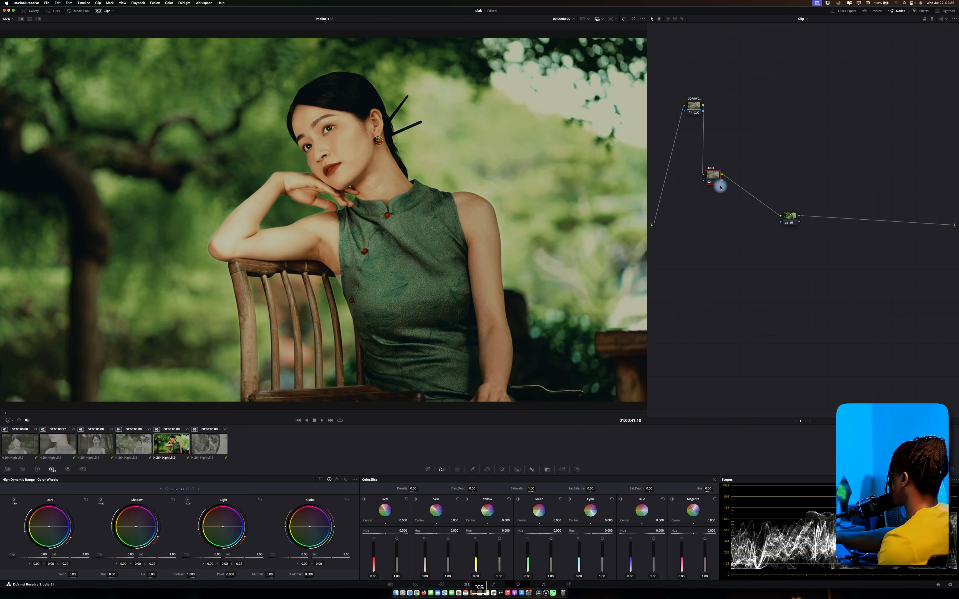
Add a serial node after the LOOK node, label it as the skin tone node, and save the project.
key(alt+s)
right_click(736, 176)
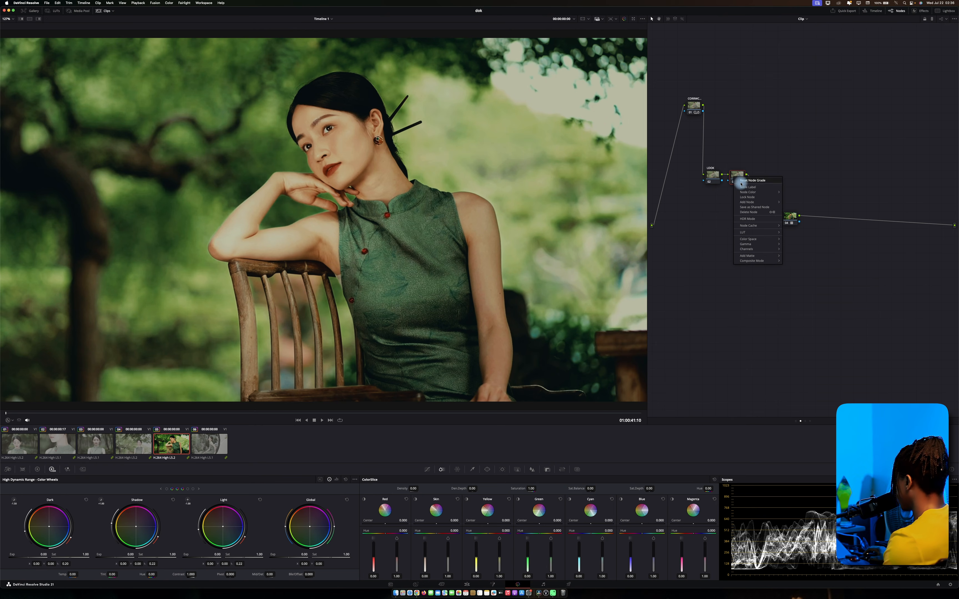
click(743, 187)
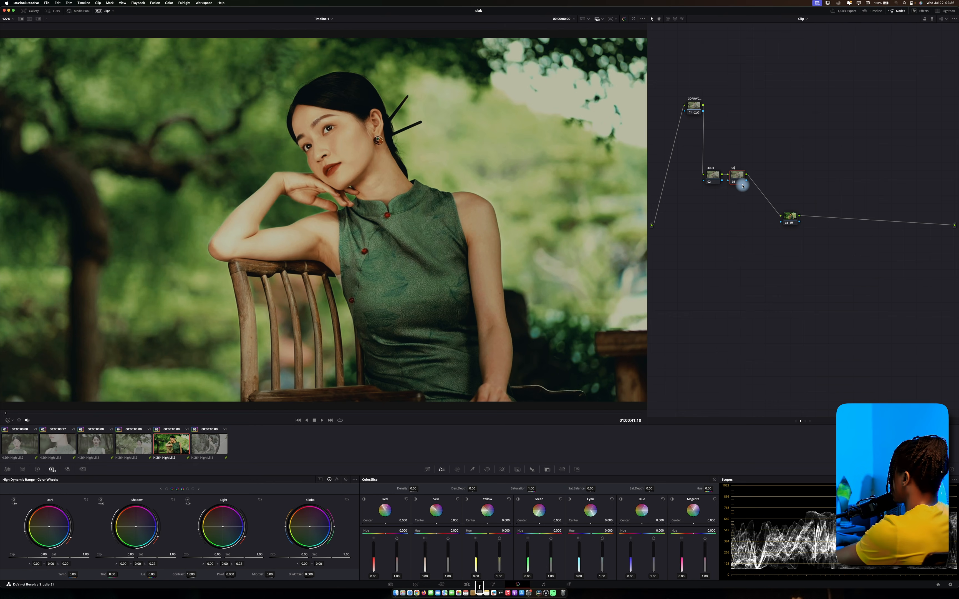
key(Return)
key(super+s)
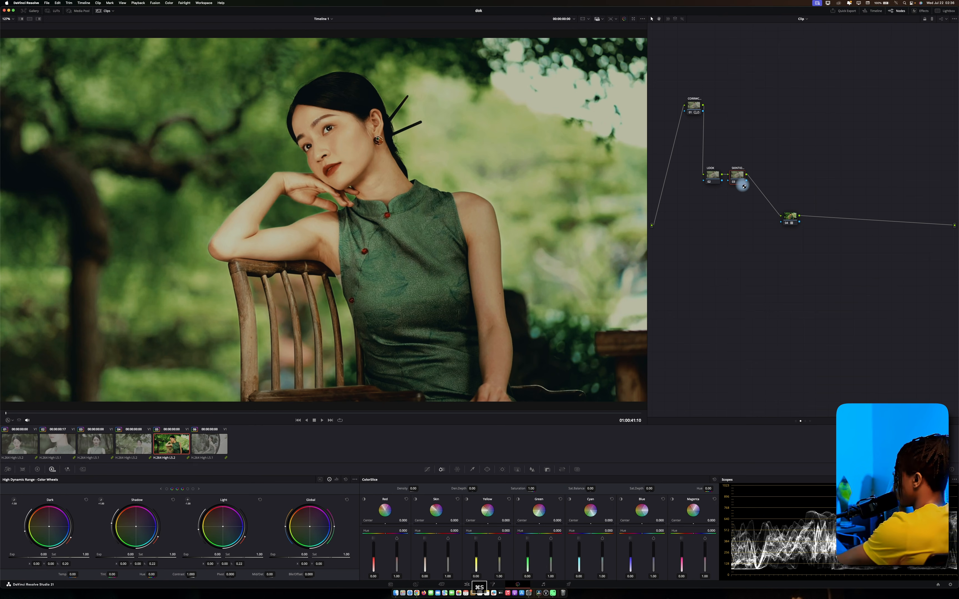
On the LOOK node, pull the yellow-green range of the Hue Vs Hue curve down to a hue rotation of about -41.
click(717, 175)
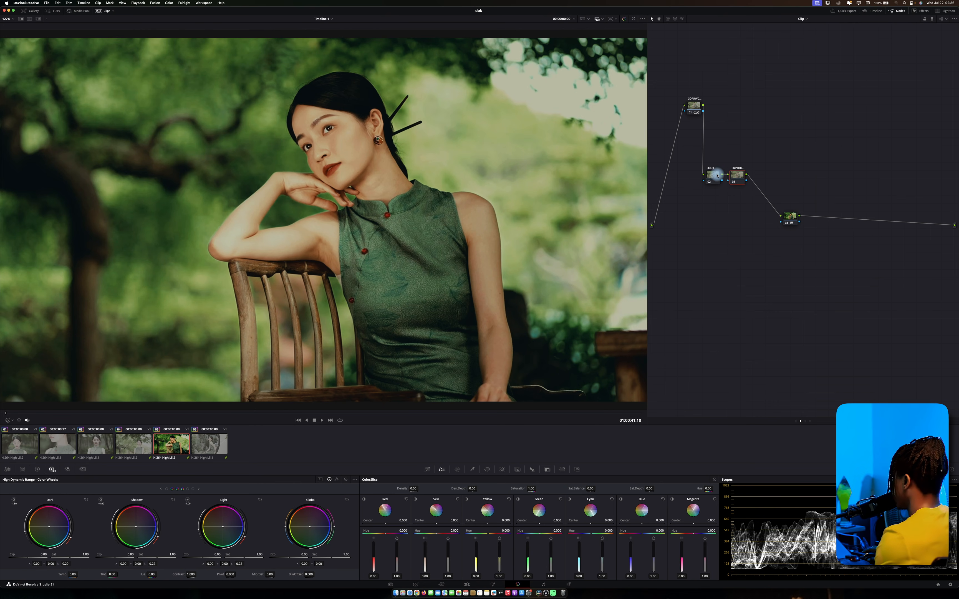
click(431, 470)
click(652, 480)
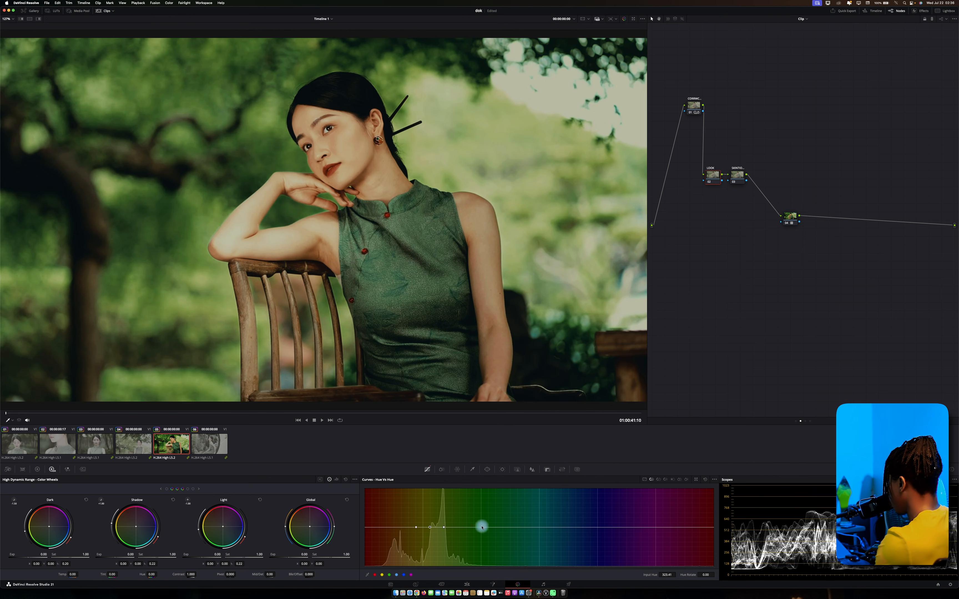
drag(430, 528, 430, 533)
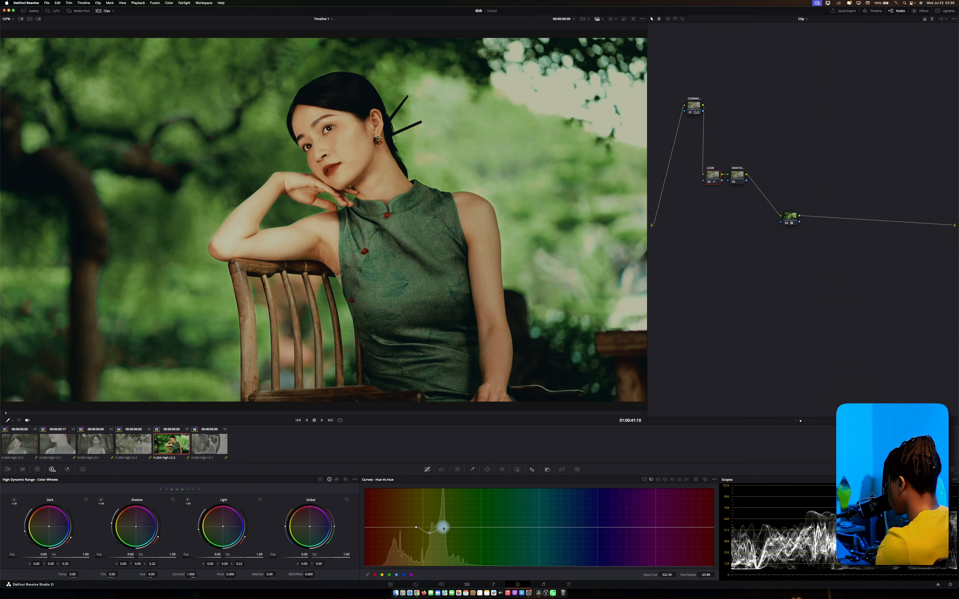
drag(449, 529, 428, 539)
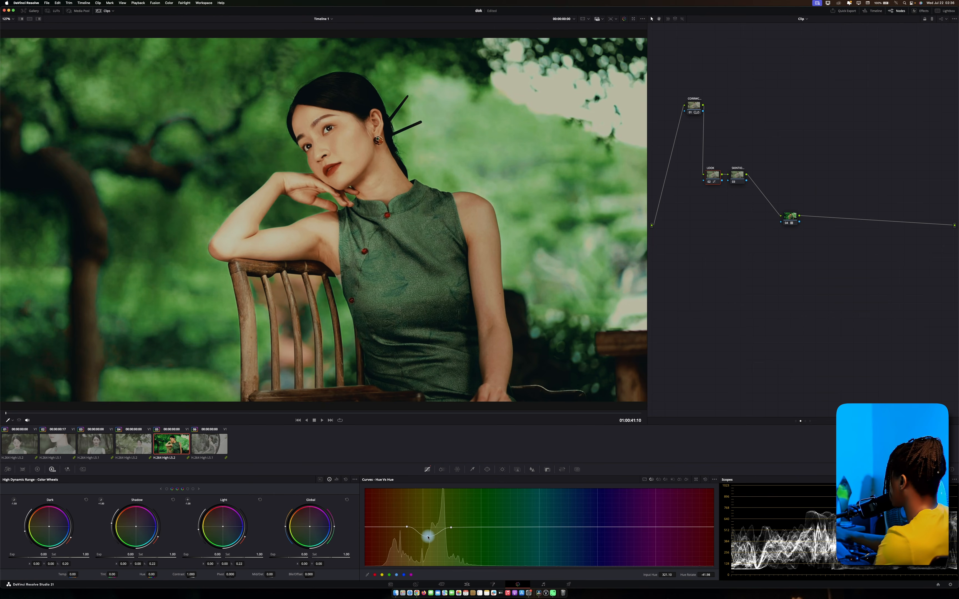
View the clip full screen and toggle the LOOK node off and on to examine the hue shift in the foliage.
key(super+f)
key(super+d)
key(super+d)
key(super+d)
key(super+d)
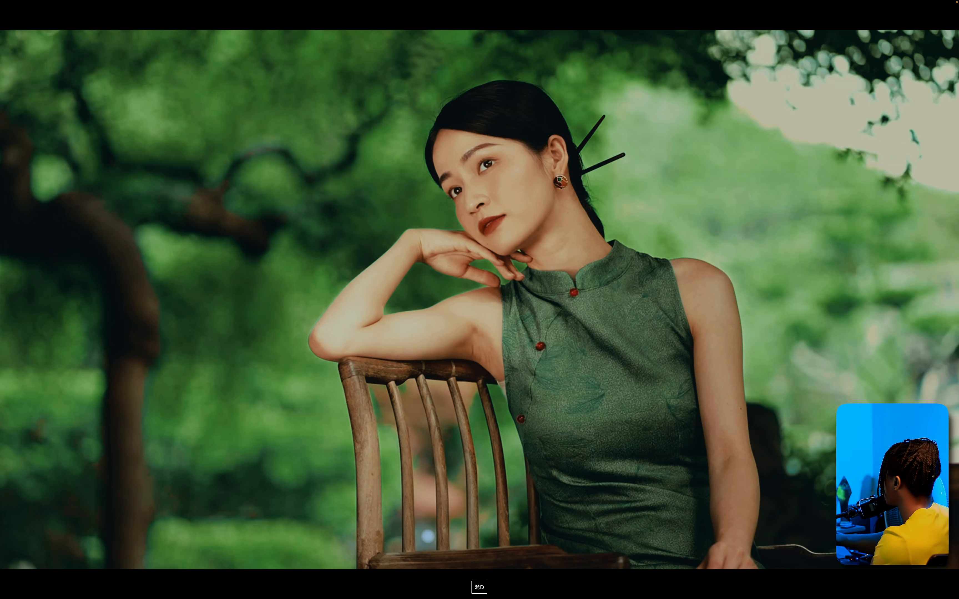
key(super+f)
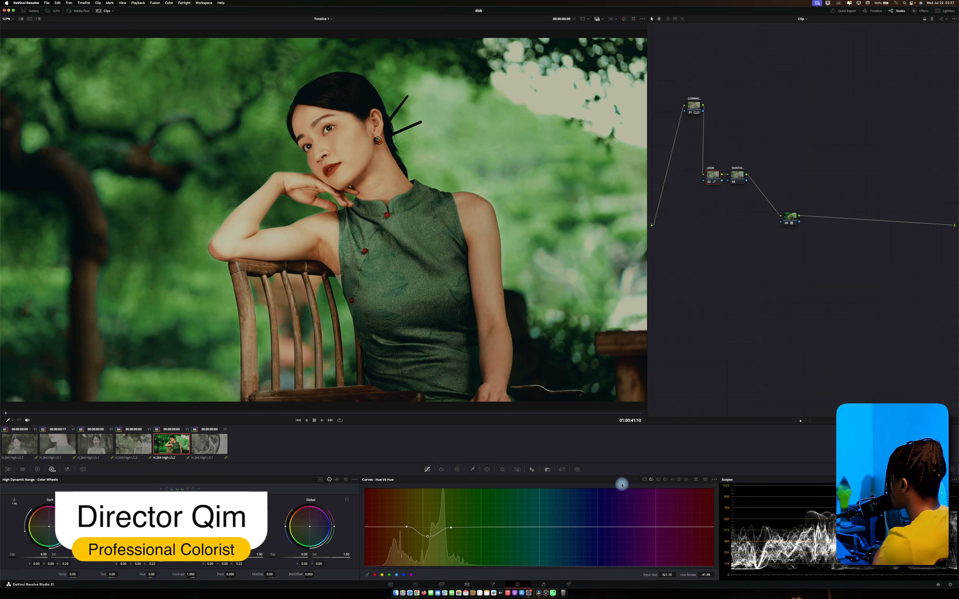
Raise the green range of the LOOK node's Hue Vs Sat curve to a saturation of about 1.3.
click(659, 479)
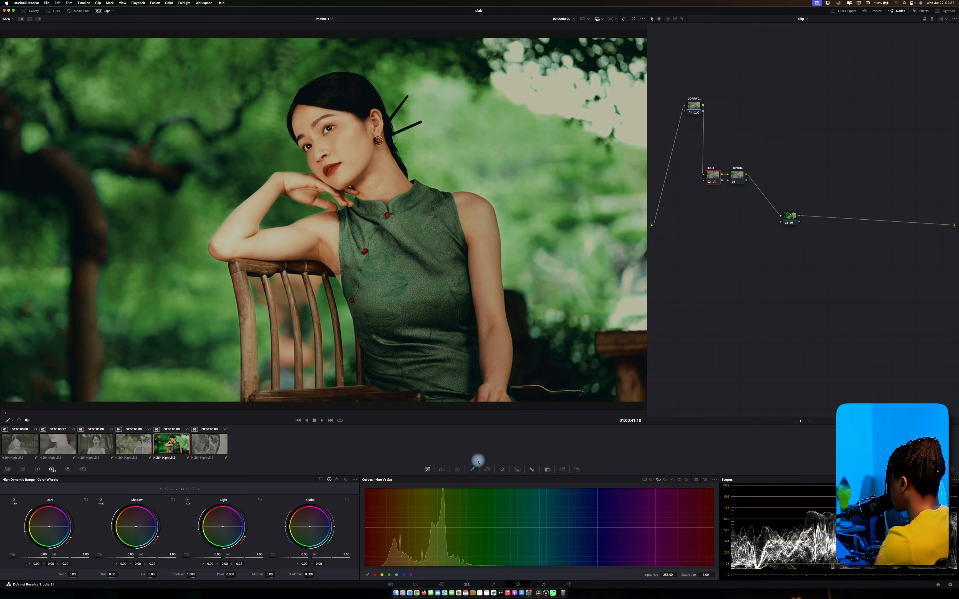
click(454, 528)
drag(455, 528, 490, 529)
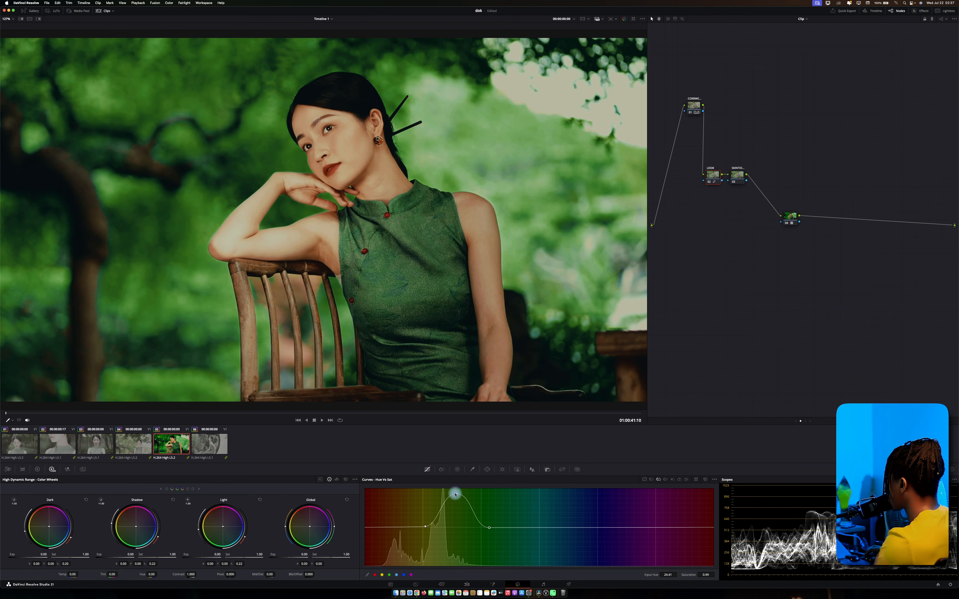
drag(456, 494, 461, 516)
Toggle the LOOK node off and on to compare the foliage with and without its curve adjustments.
click(712, 181)
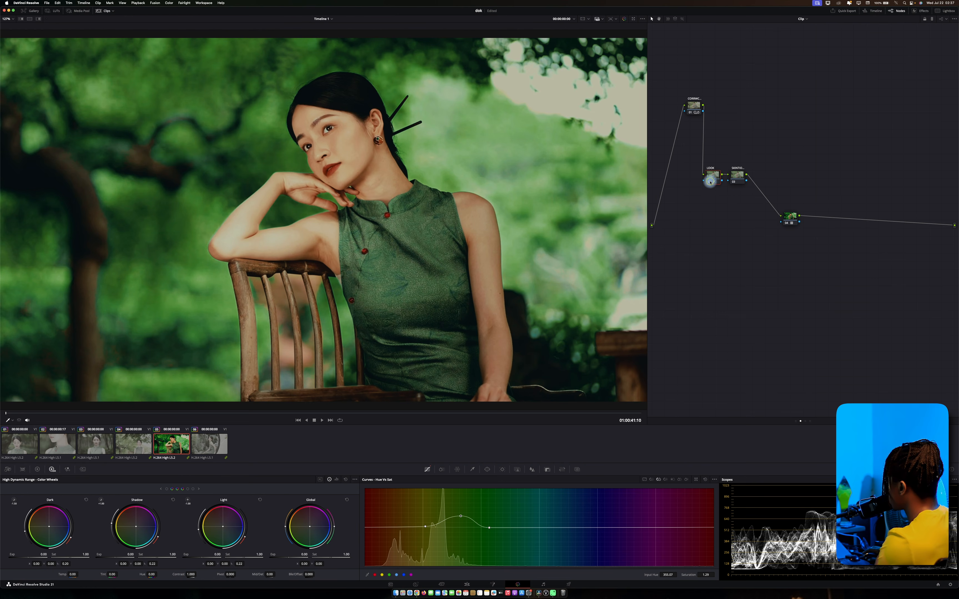
click(710, 182)
click(710, 182)
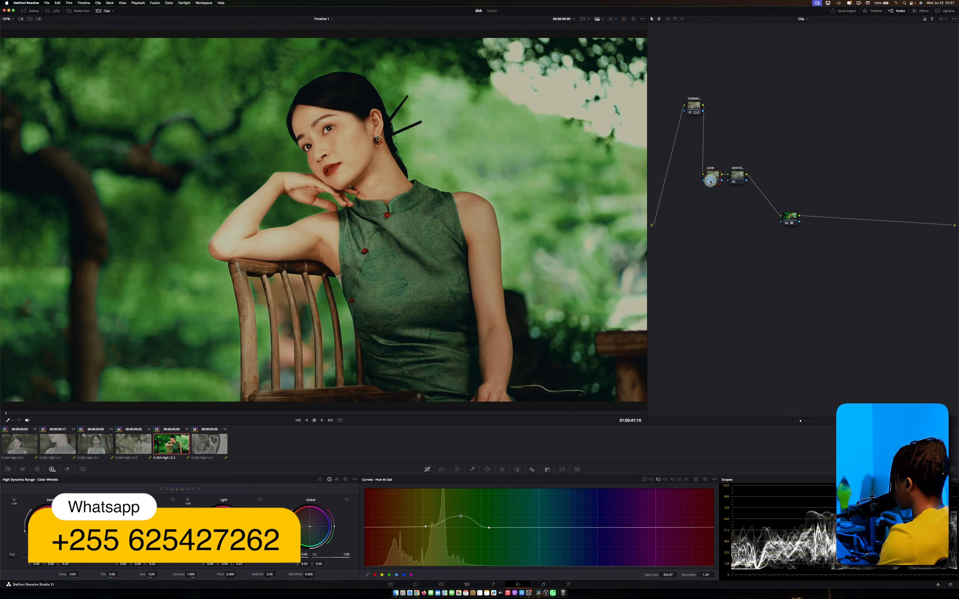
click(710, 182)
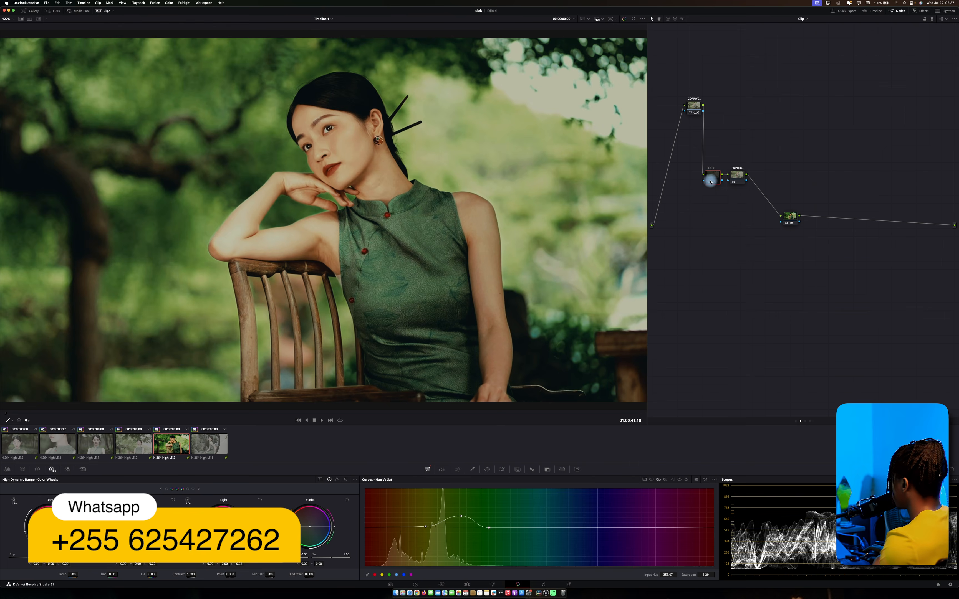
click(710, 182)
On the skin tone node, sample the skin on the woman's cheek with the HSL Qualifier.
click(738, 177)
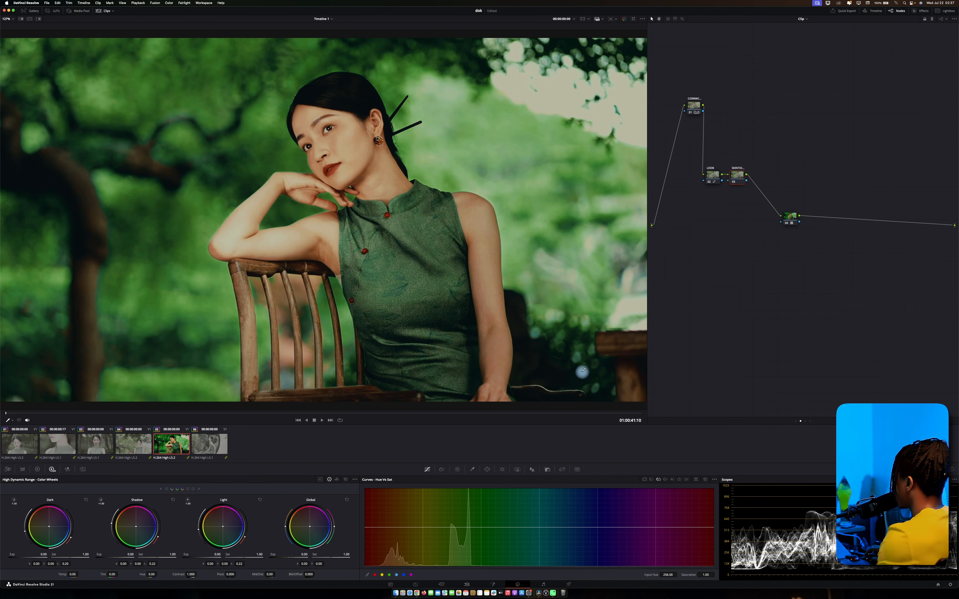
click(474, 470)
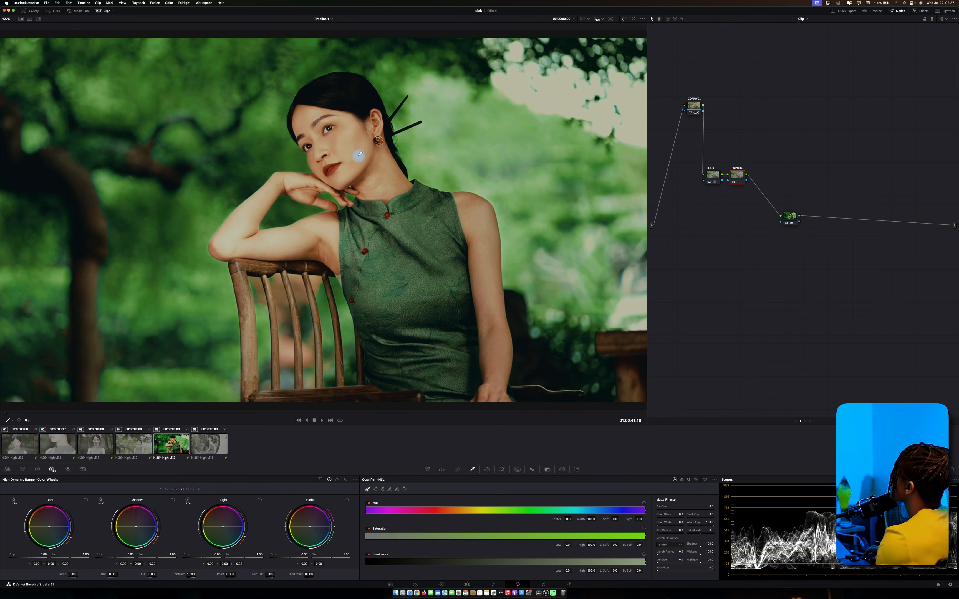
click(353, 140)
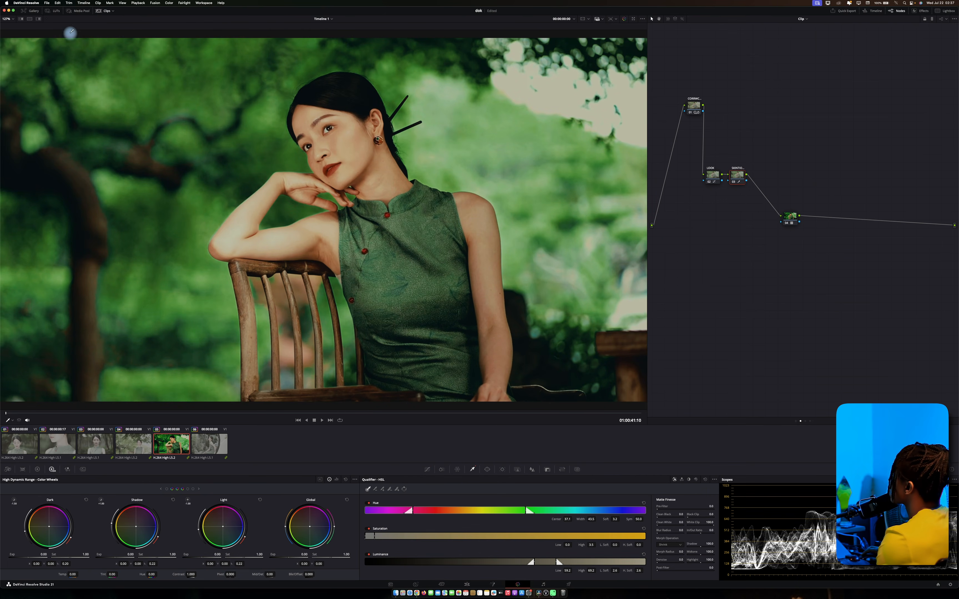
Refine the skin key in the qualifier by narrowing the hue width to about 9.7 and raising Clean Black and Denoise.
click(39, 19)
drag(588, 519, 549, 515)
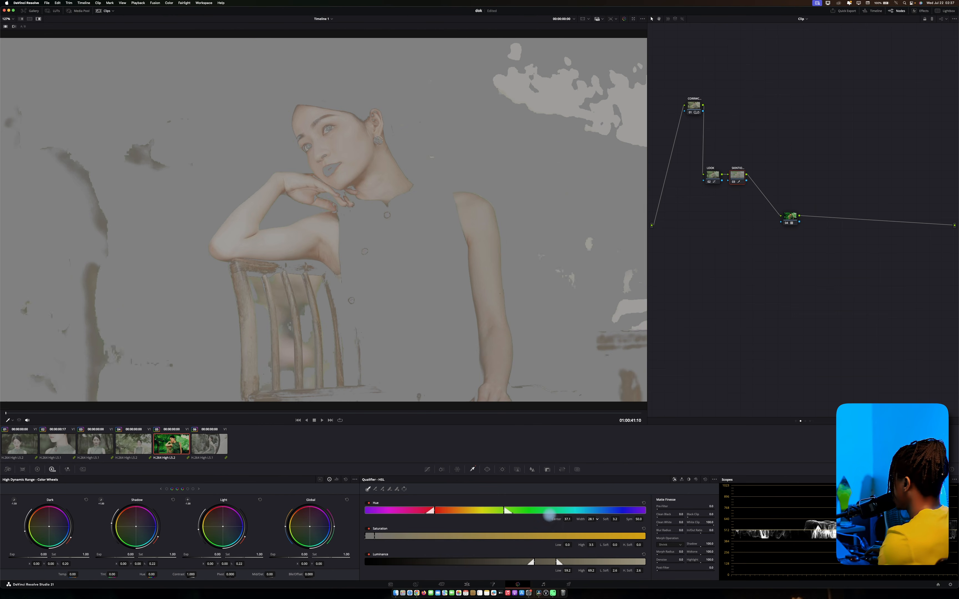
drag(659, 515, 664, 514)
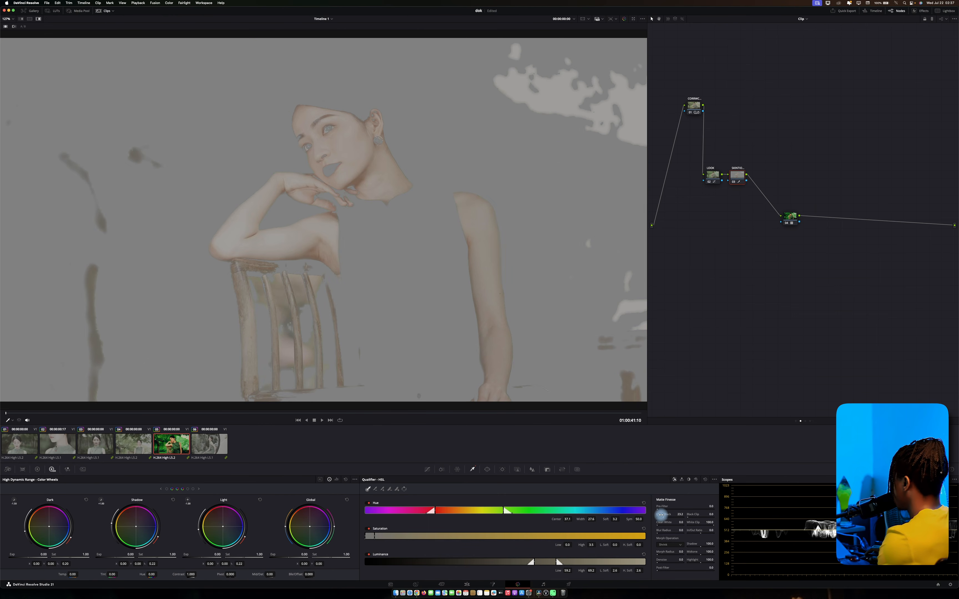
drag(657, 560, 692, 563)
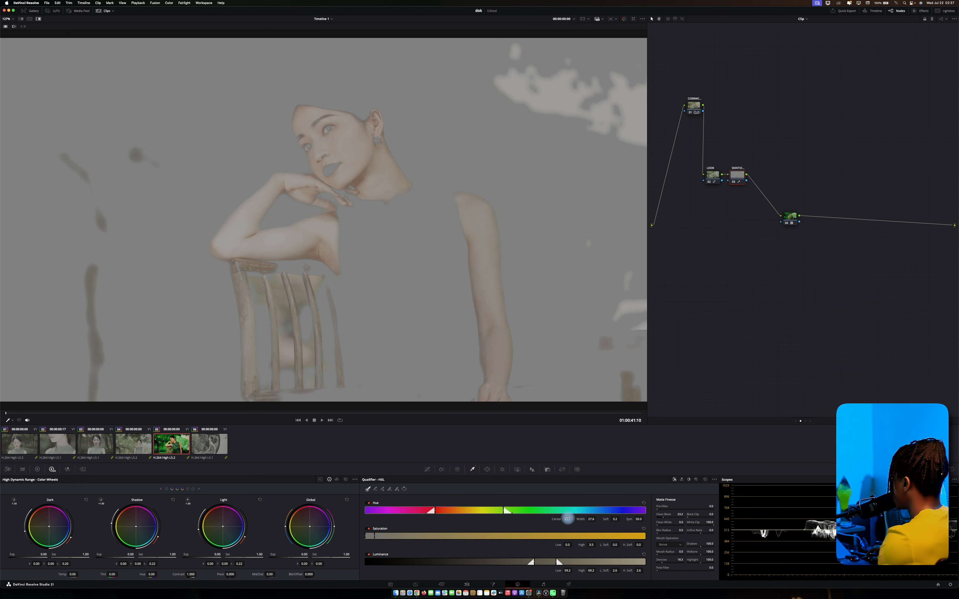
drag(591, 519, 550, 510)
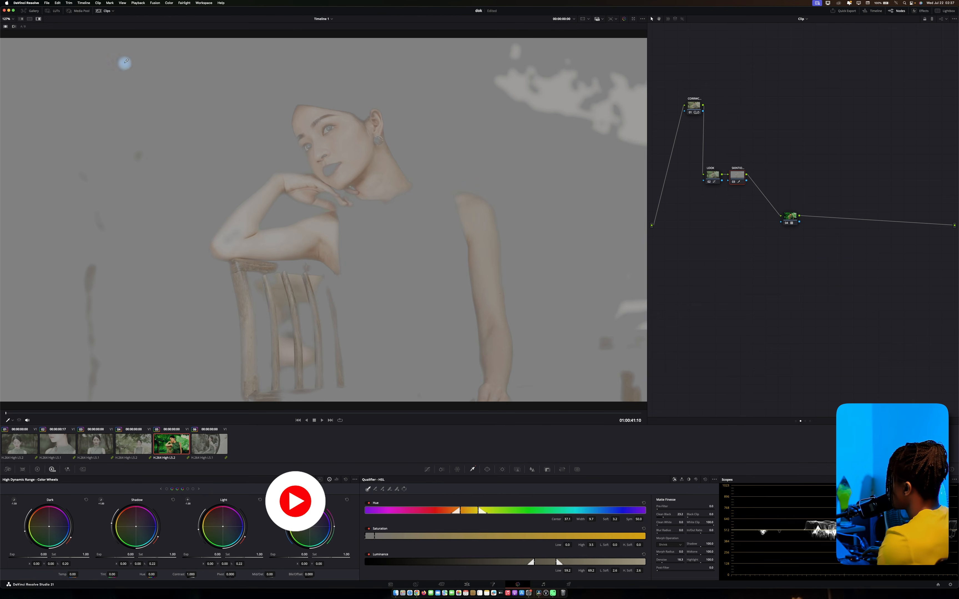
click(53, 17)
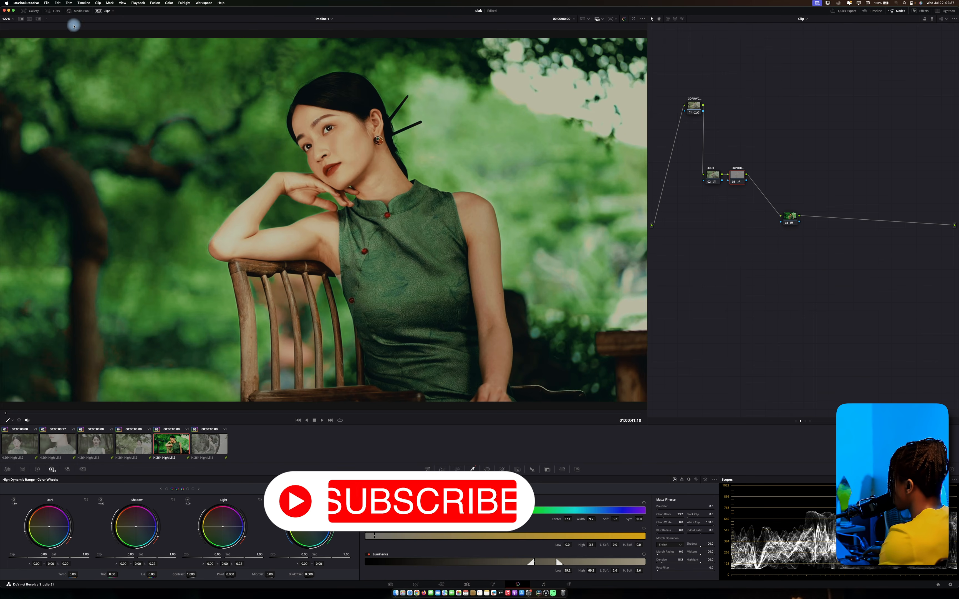
Try the Skintone 2026 LUTs one by one on the skin tone node, covering the Caramel Skin and Choco Skin variants.
click(57, 10)
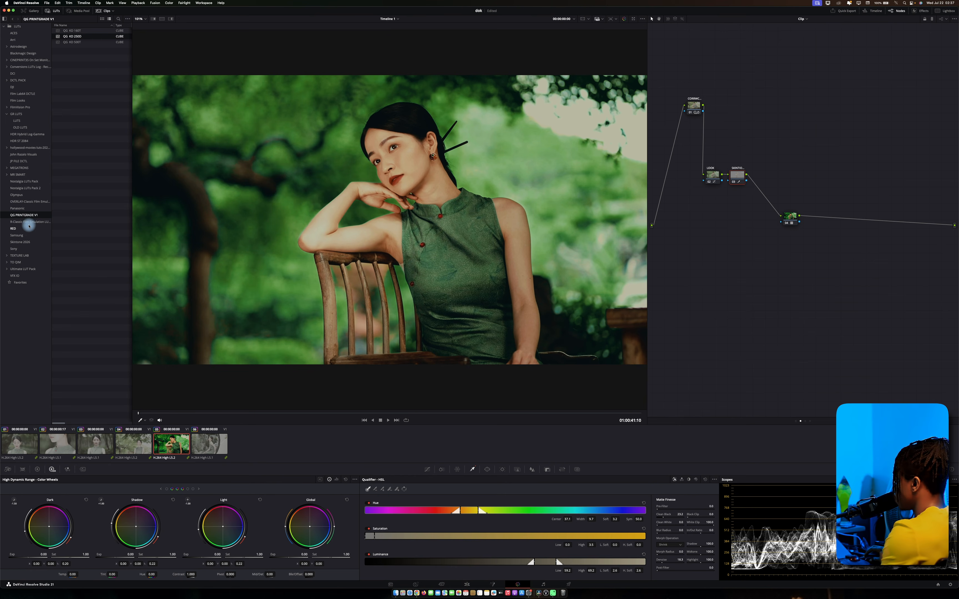
click(24, 241)
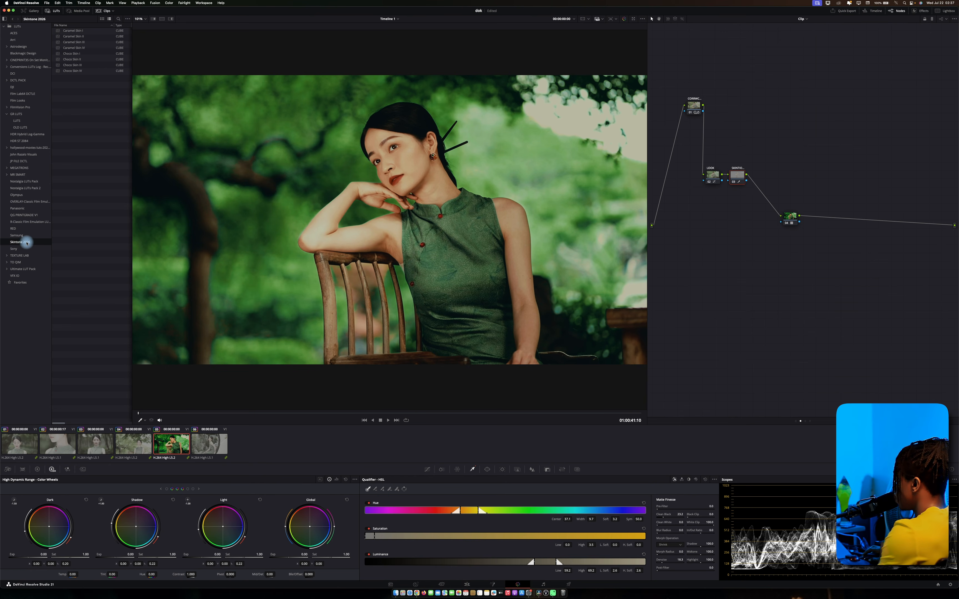
double_click(80, 31)
double_click(81, 36)
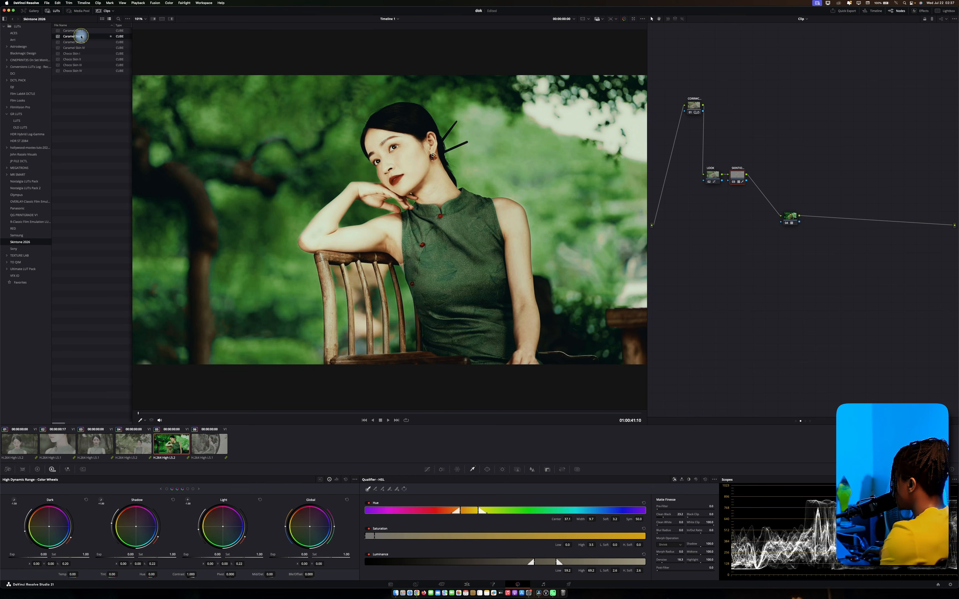
double_click(81, 42)
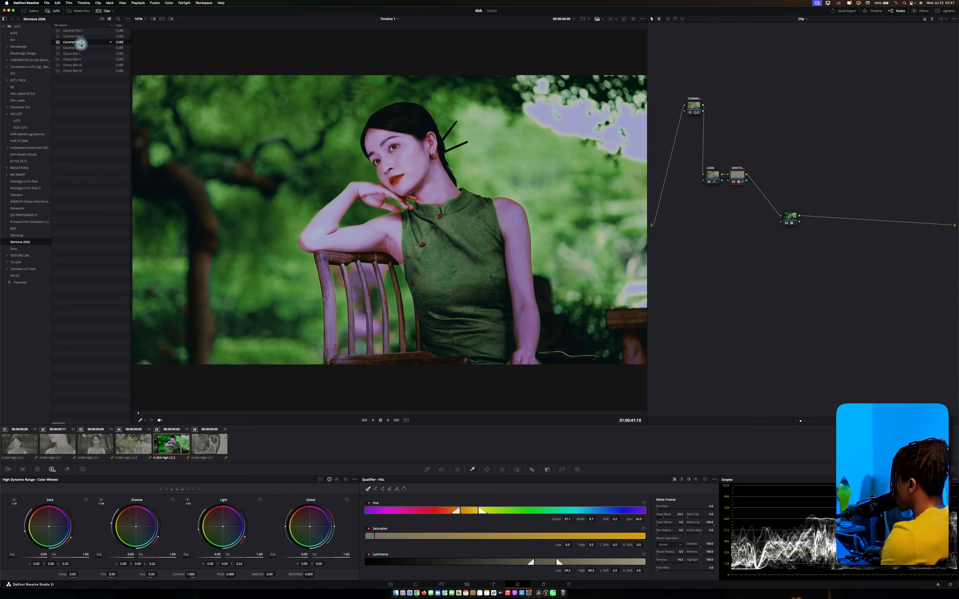
double_click(82, 48)
double_click(79, 53)
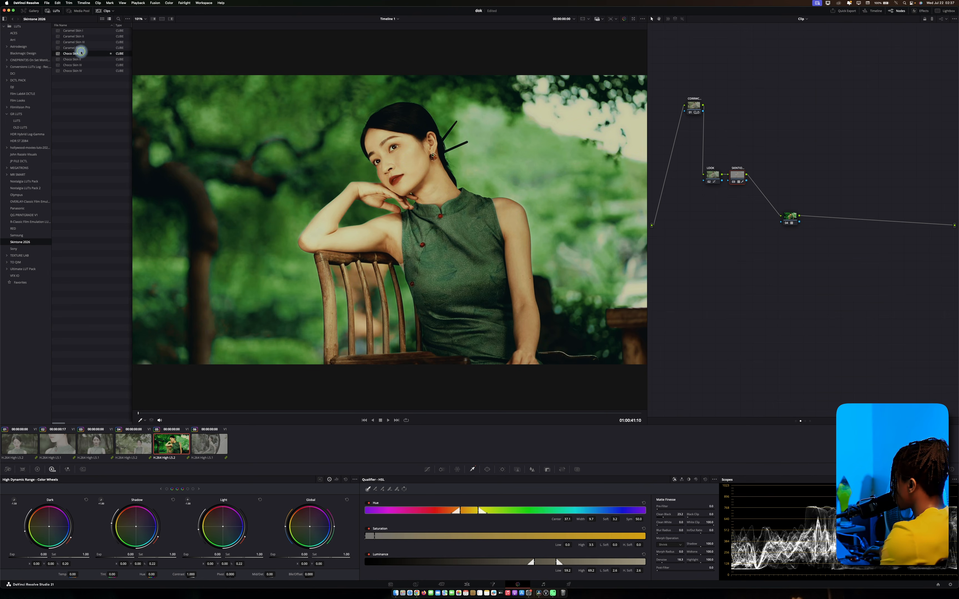
double_click(80, 59)
double_click(83, 65)
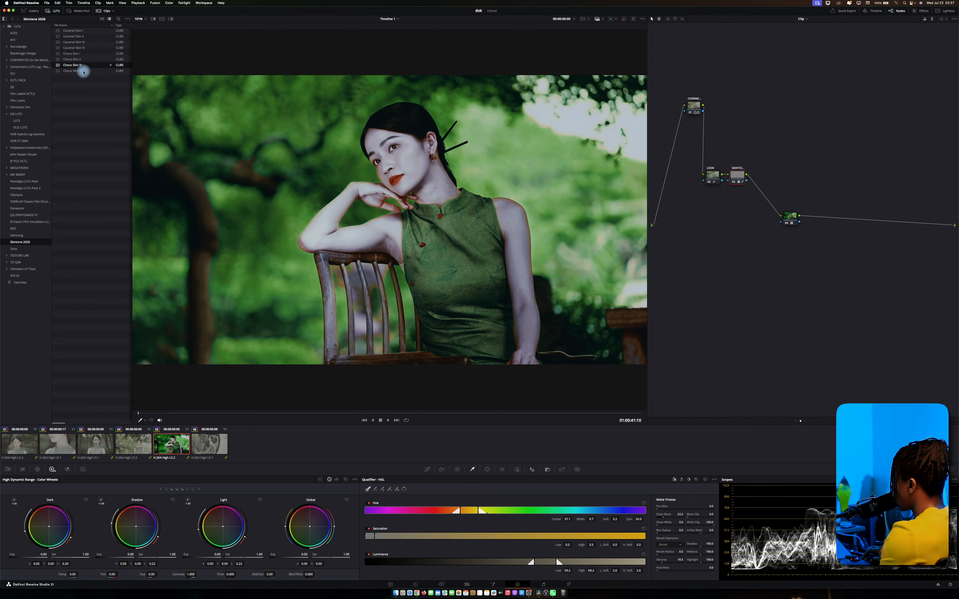
double_click(83, 71)
Compare Caramel Skin I with Caramel Skin II and keep the Caramel Skin II LUT on the skin tone node.
double_click(81, 31)
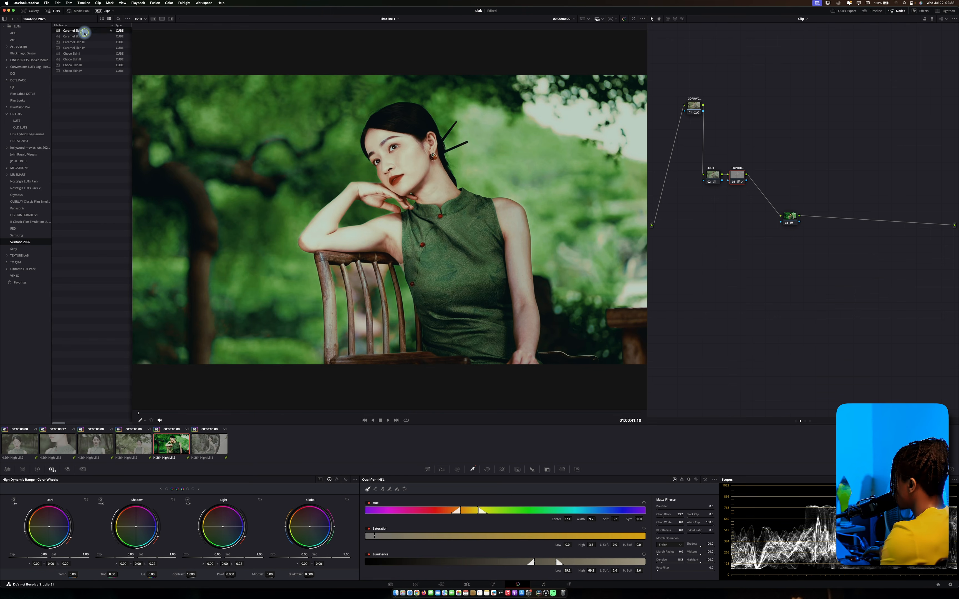
double_click(84, 37)
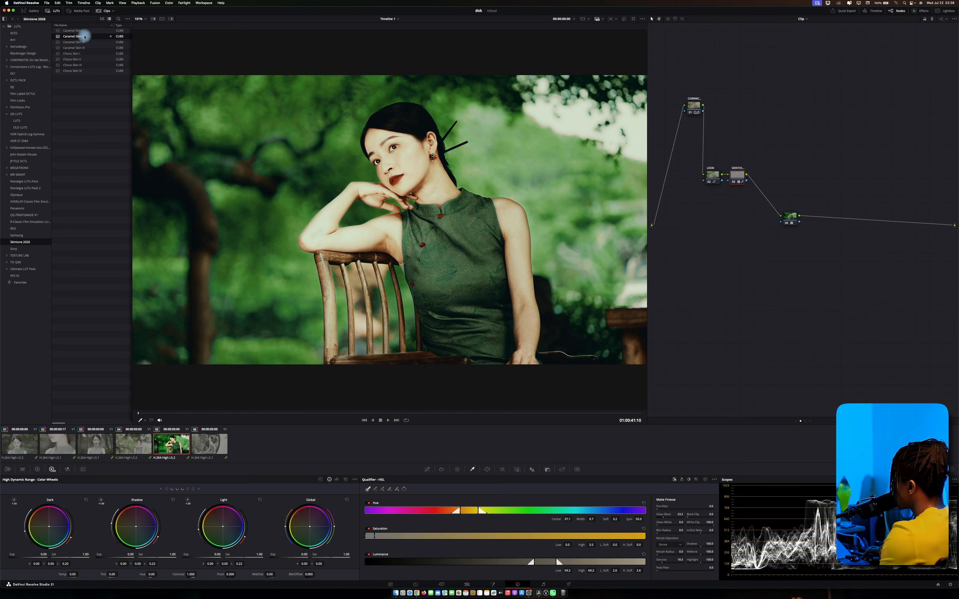
click(54, 11)
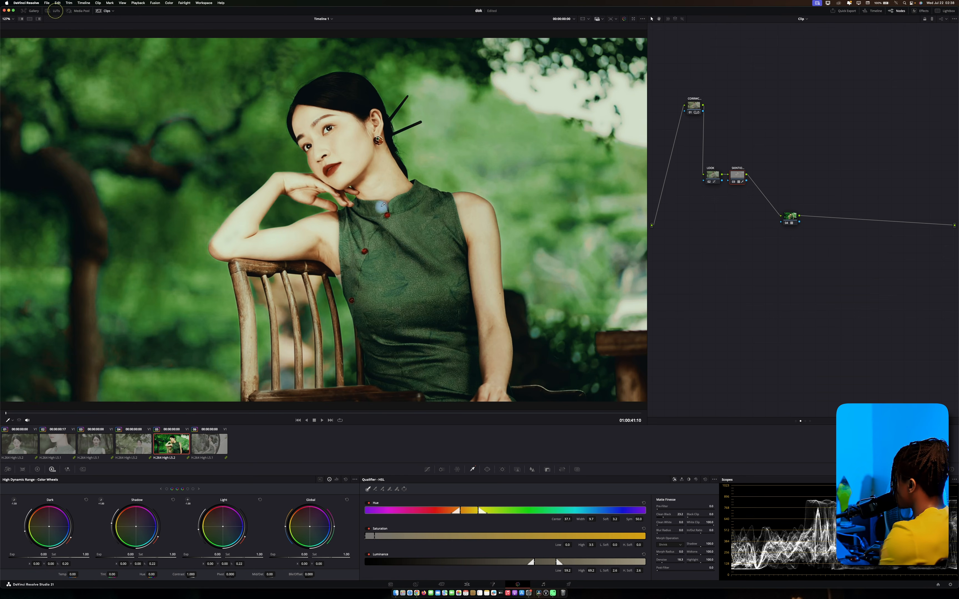
Lower the Key Output gain of the skin tone node to soften the effect of its LUT.
click(548, 470)
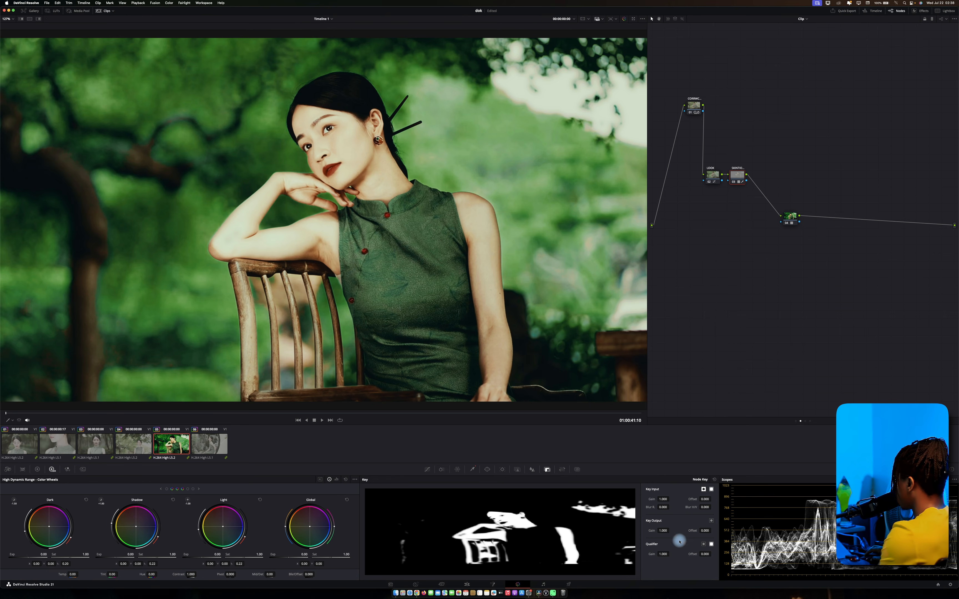
double_click(662, 530)
key(Return)
Toggle the skin tone node off and on, full screen and in the normal view, to compare the skin, and save the project.
key(p)
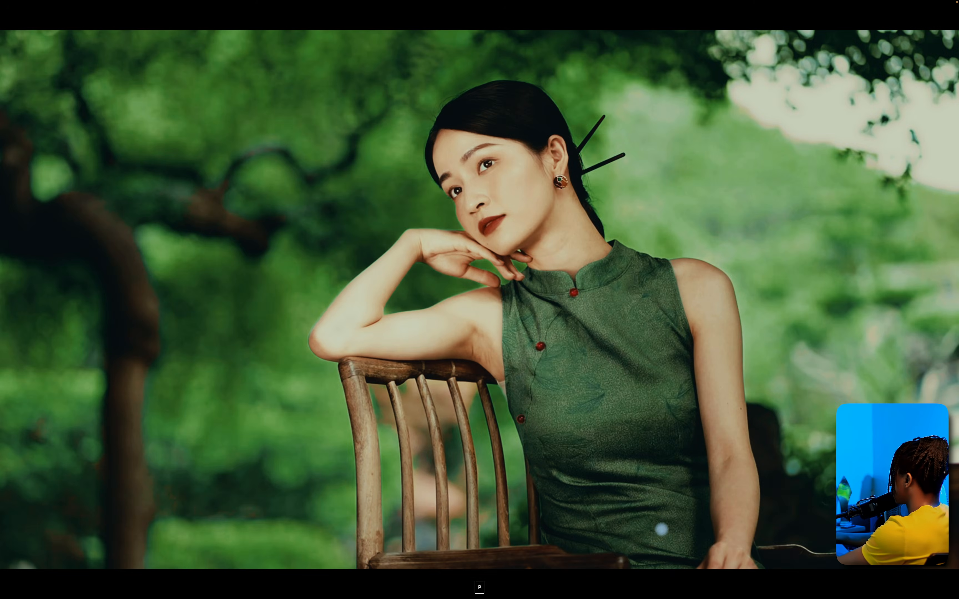
key(super+d)
key(super+d)
key(super+d)
key(super+d)
key(super+d)
key(super+d)
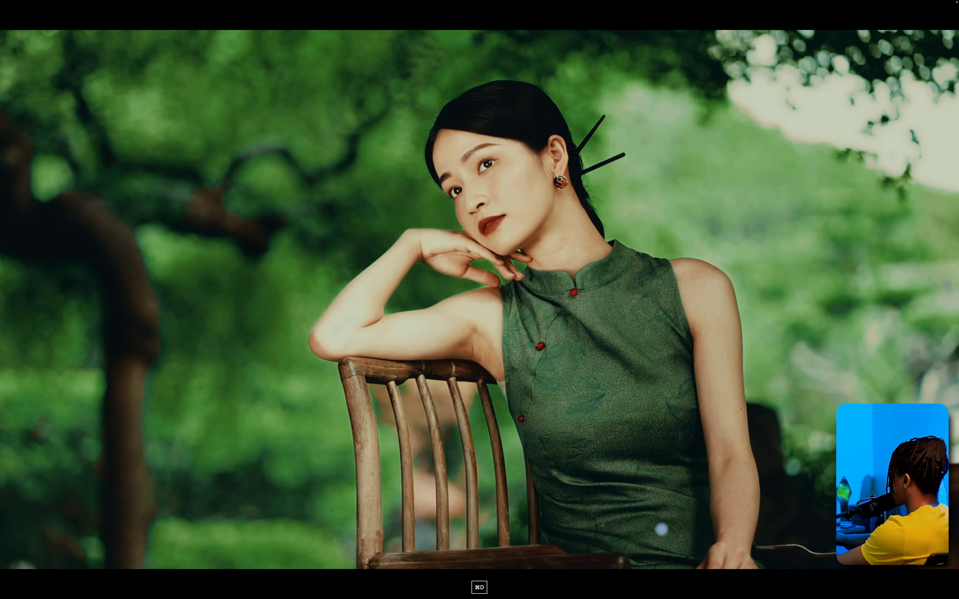
key(super+d)
key(super+d)
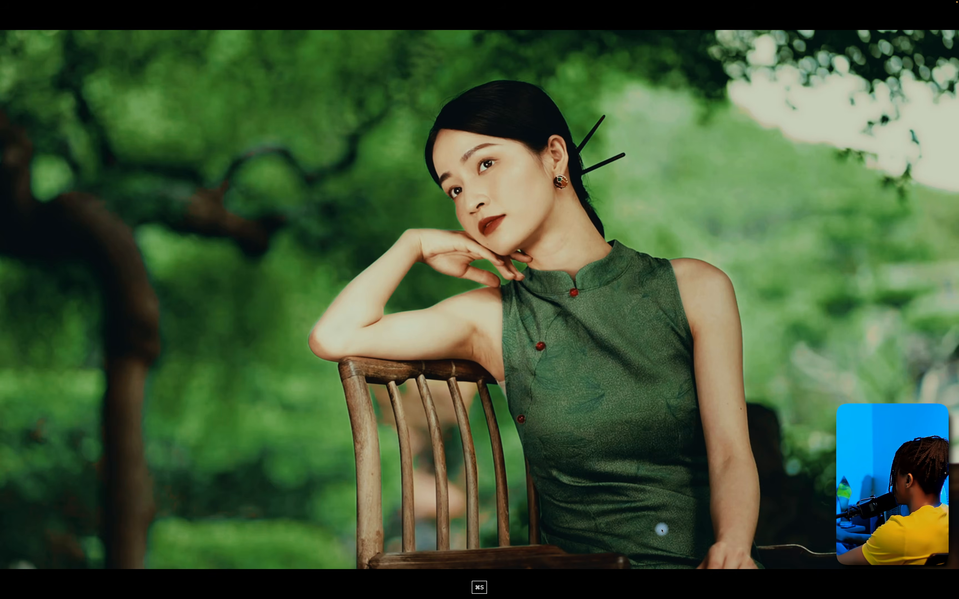
key(p)
key(super+d)
key(super+d)
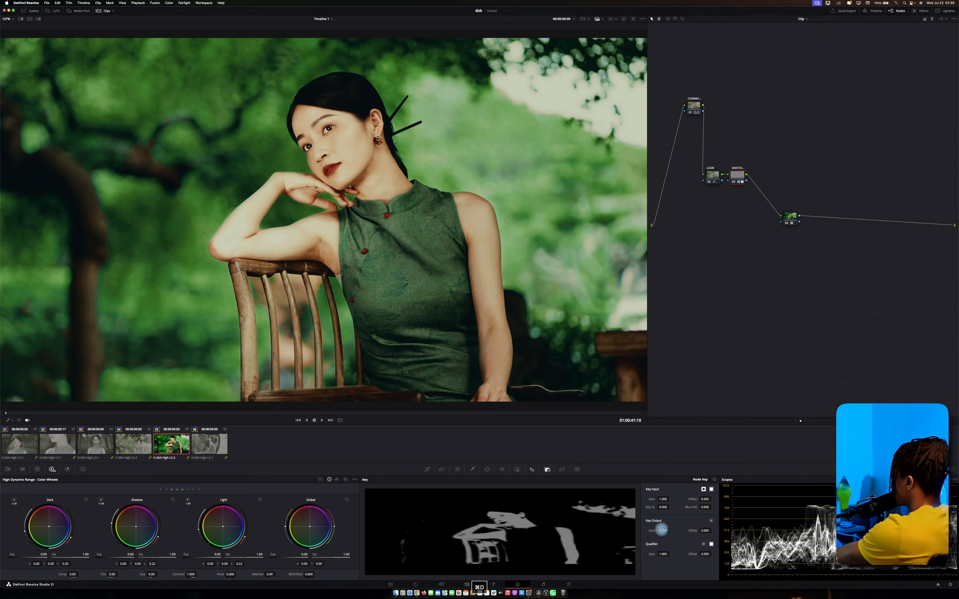
key(super+d)
key(super+d)
key(super+s)
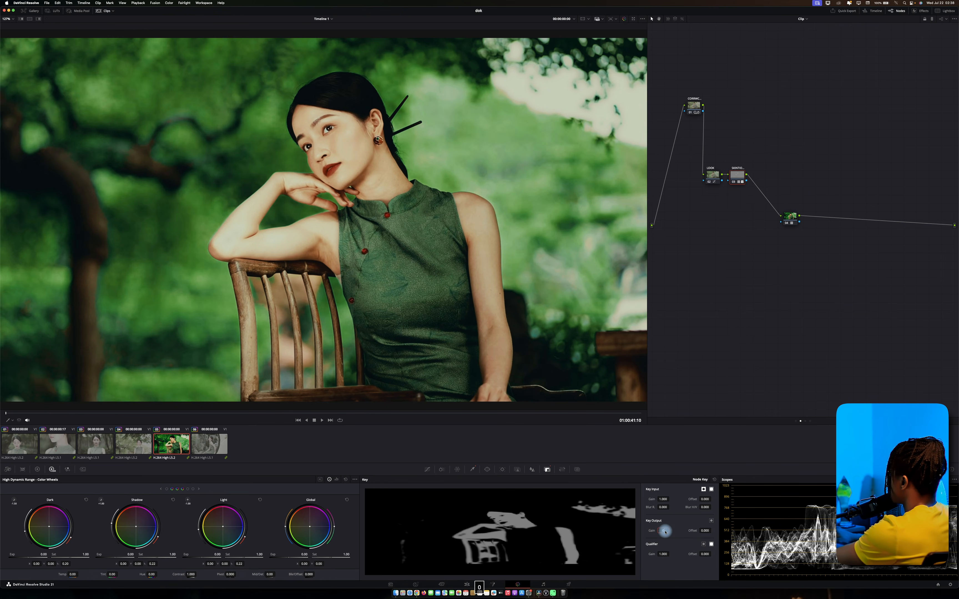
Readjust the skin tone node's Key Output gain and check the skin full screen with the node toggled off and on.
drag(665, 532, 664, 530)
key(super+f)
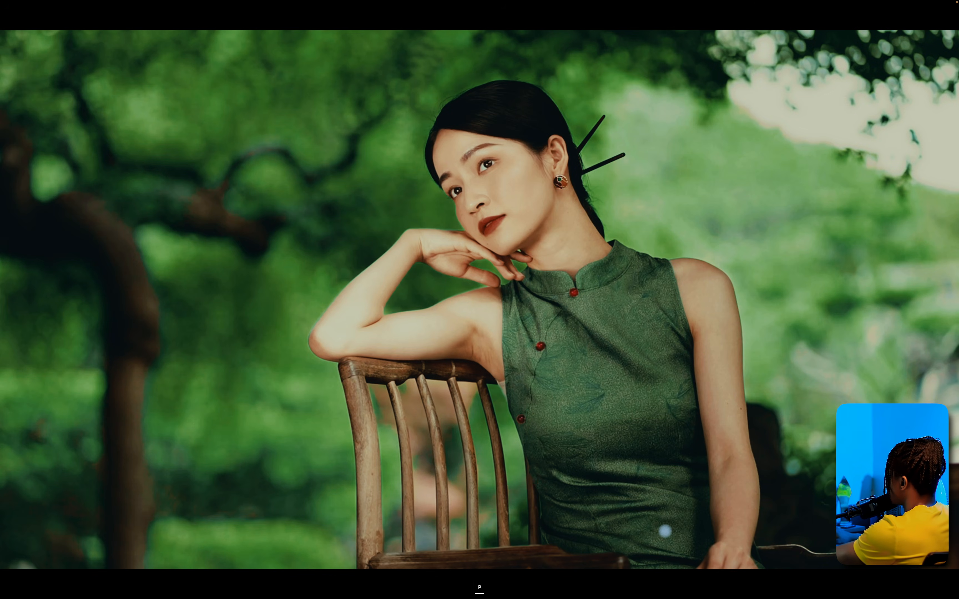
key(super+d)
key(super+d)
key(super+d)
key(super+d)
key(super+s)
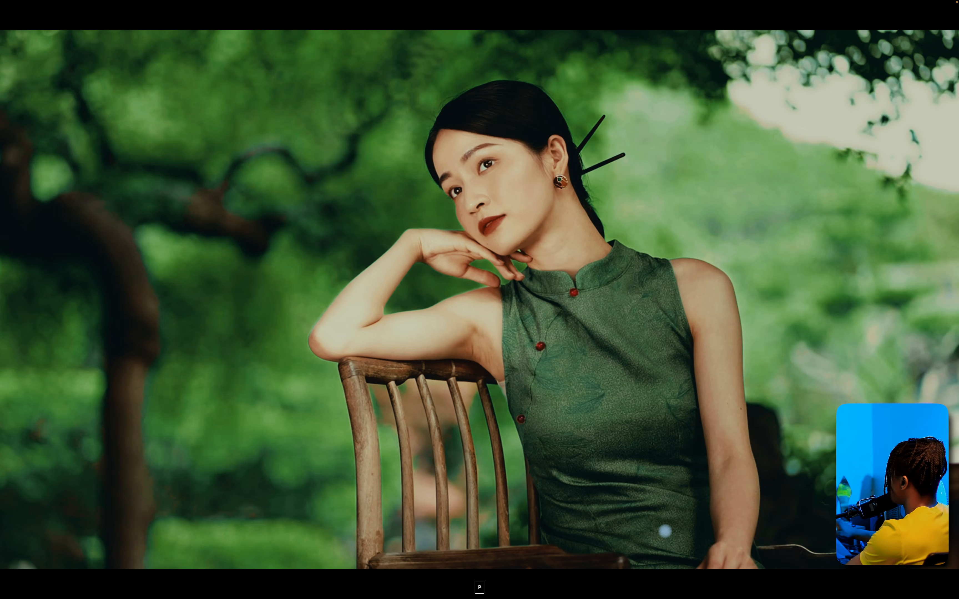
key(p)
Add a serial node after the skin tone node and label it HUE ADJ.
key(alt+s)
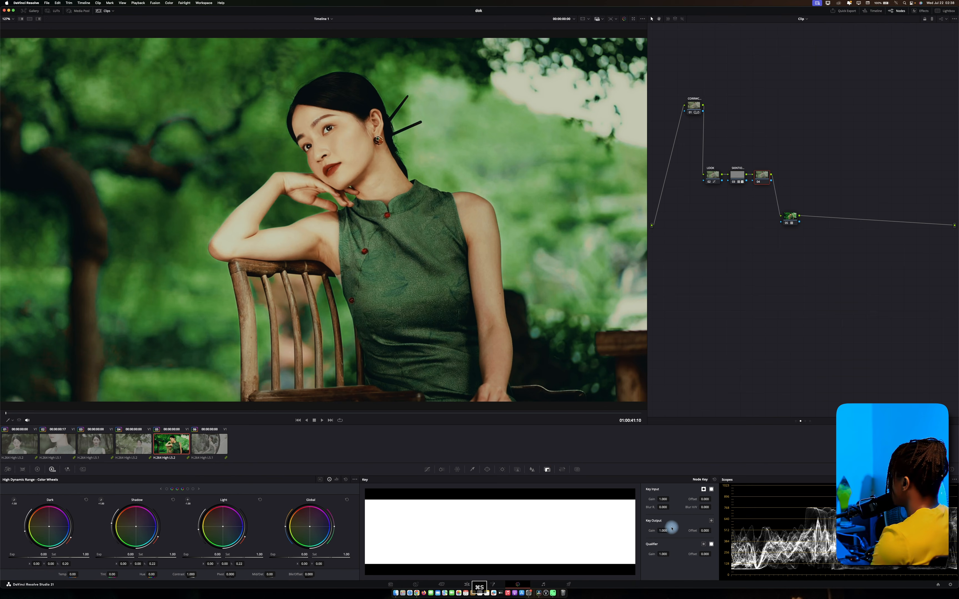
click(427, 469)
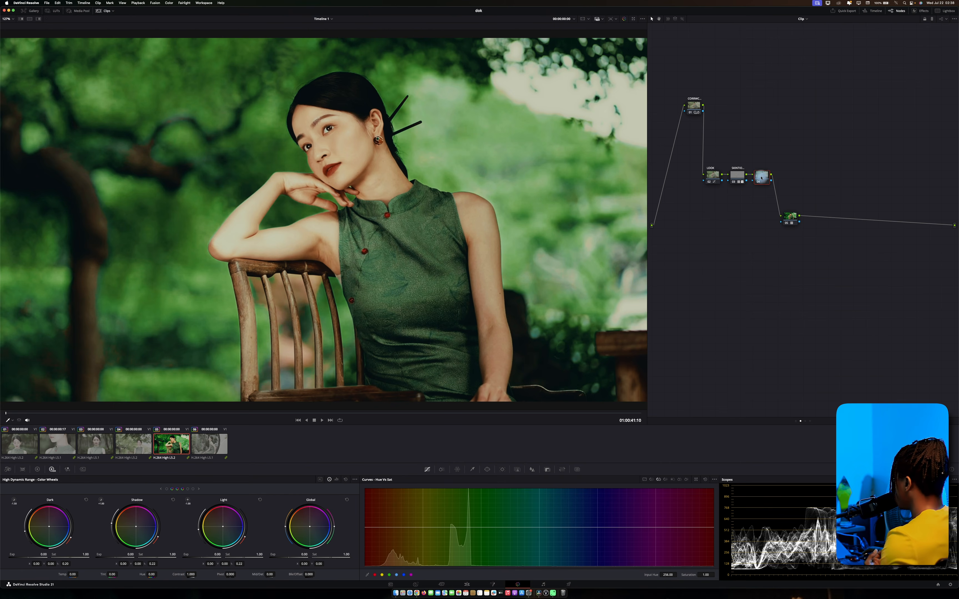
drag(741, 152, 706, 186)
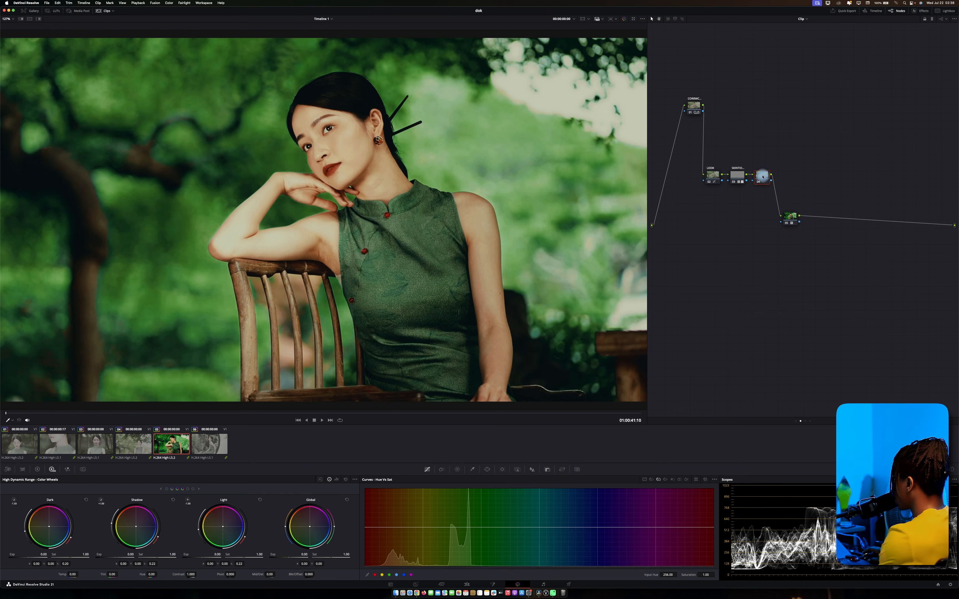
right_click(763, 177)
click(782, 187)
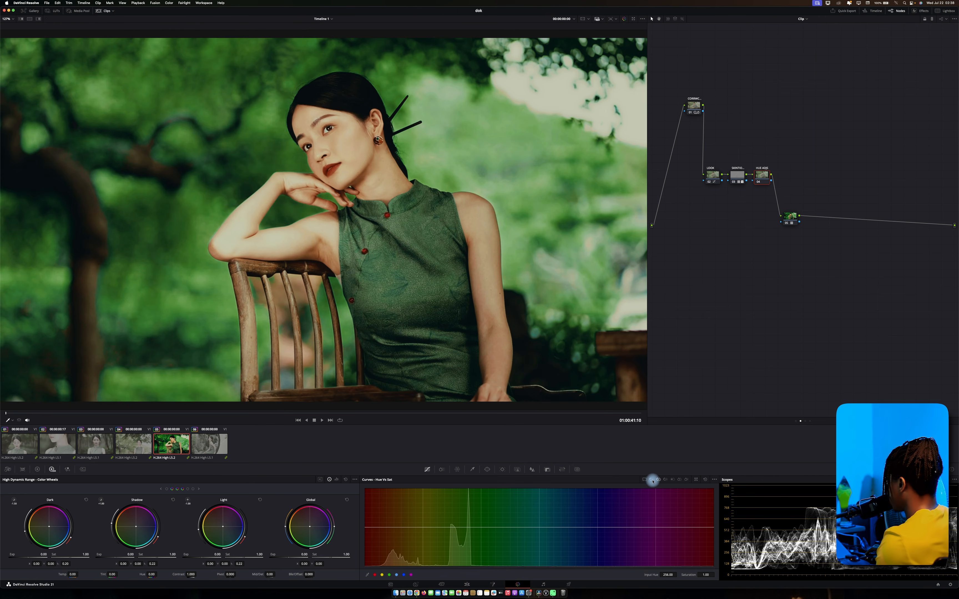
On the HUE ADJ node, lower the orange range to about 0.8 saturation in Hue Vs Sat and rotate it about 5 in Hue Vs Hue.
click(375, 576)
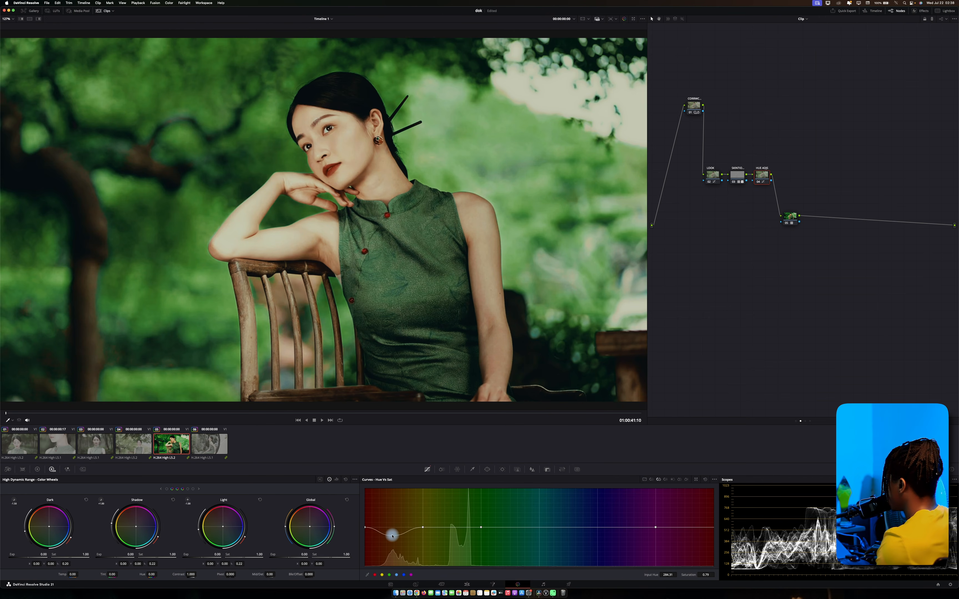
drag(392, 536, 422, 534)
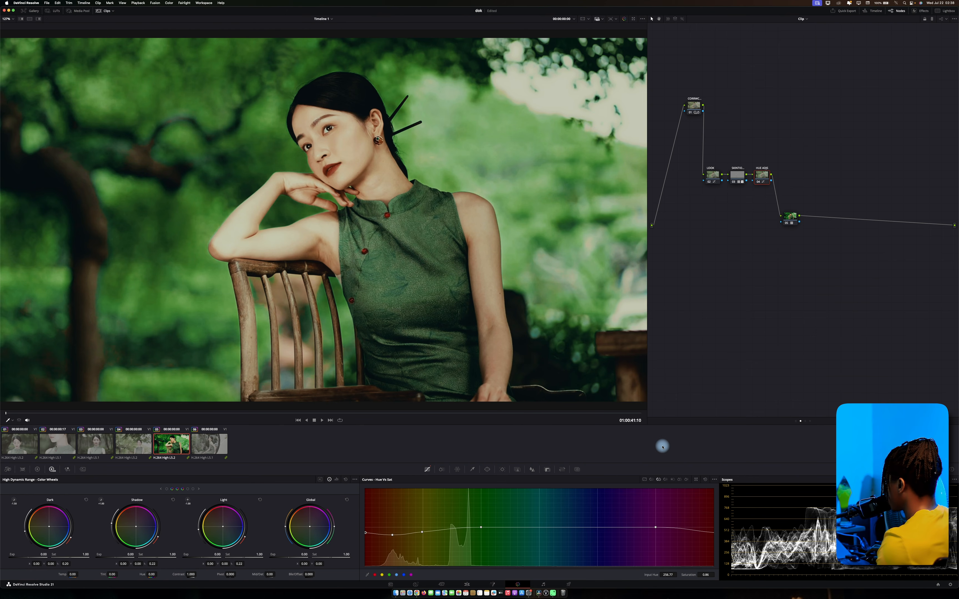
click(651, 480)
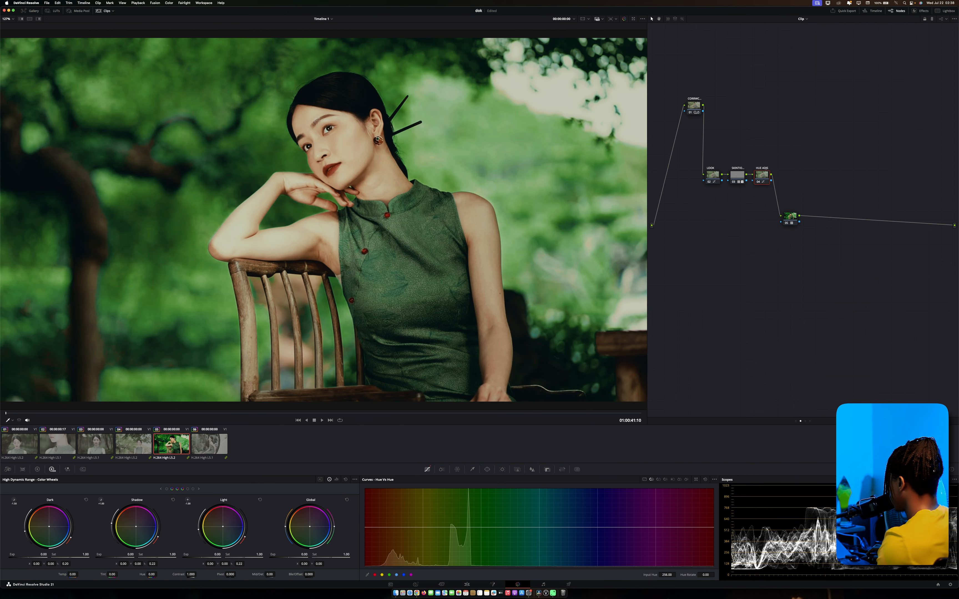
click(375, 575)
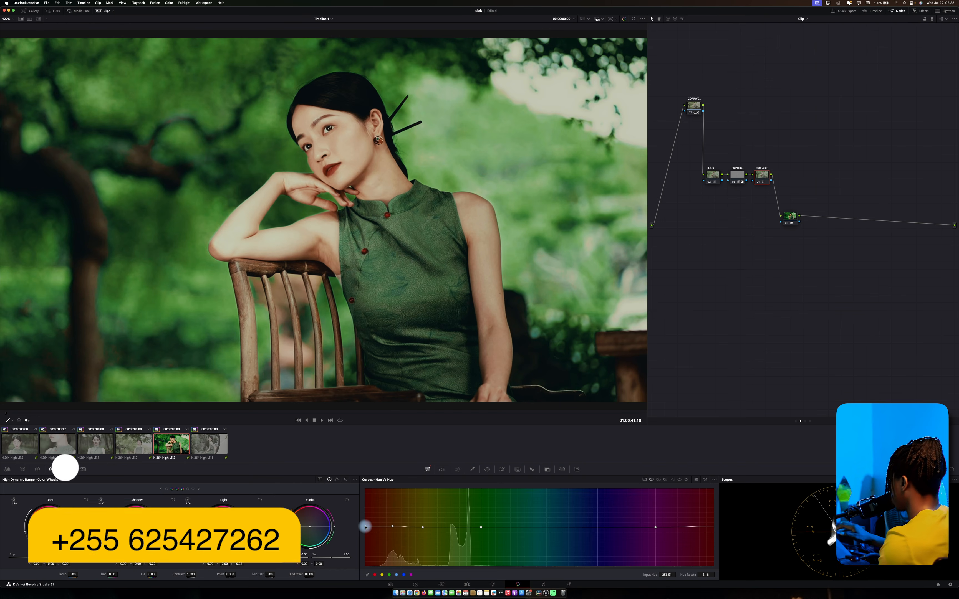
View the clip full screen to compare it with and without the HUE ADJ node, and save the project.
key(p)
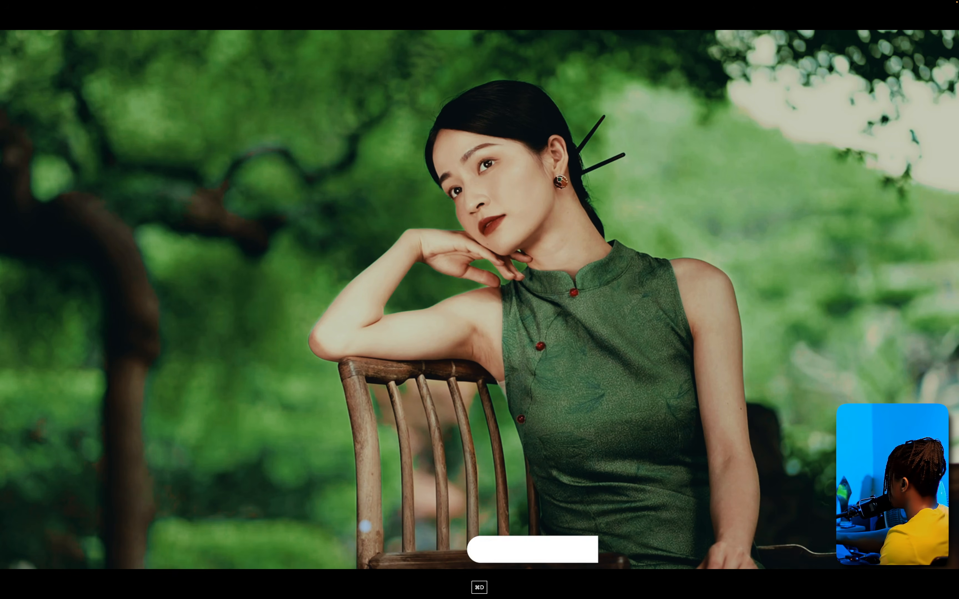
key(super+s)
key(p)
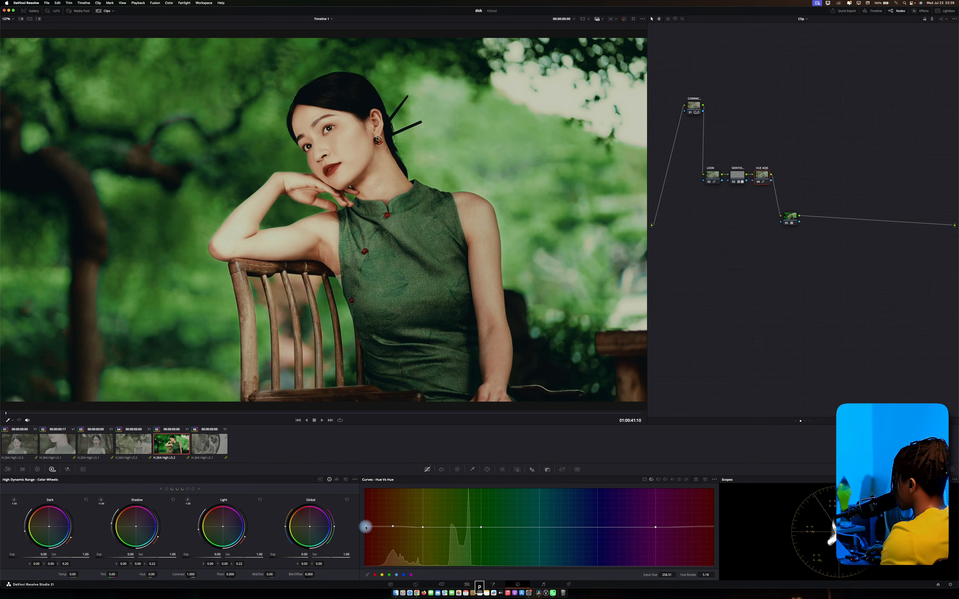
click(740, 176)
click(765, 175)
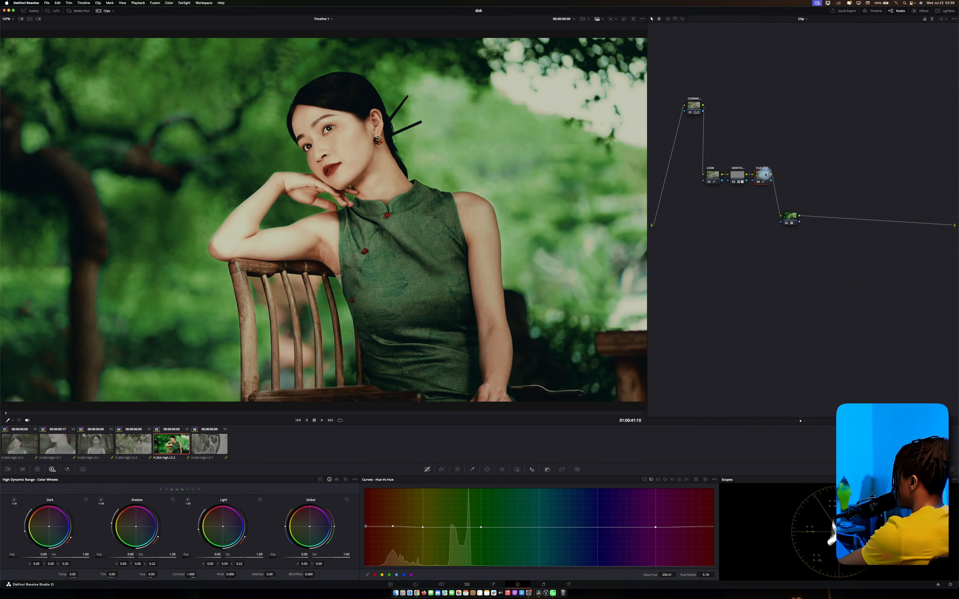
key(alt+s)
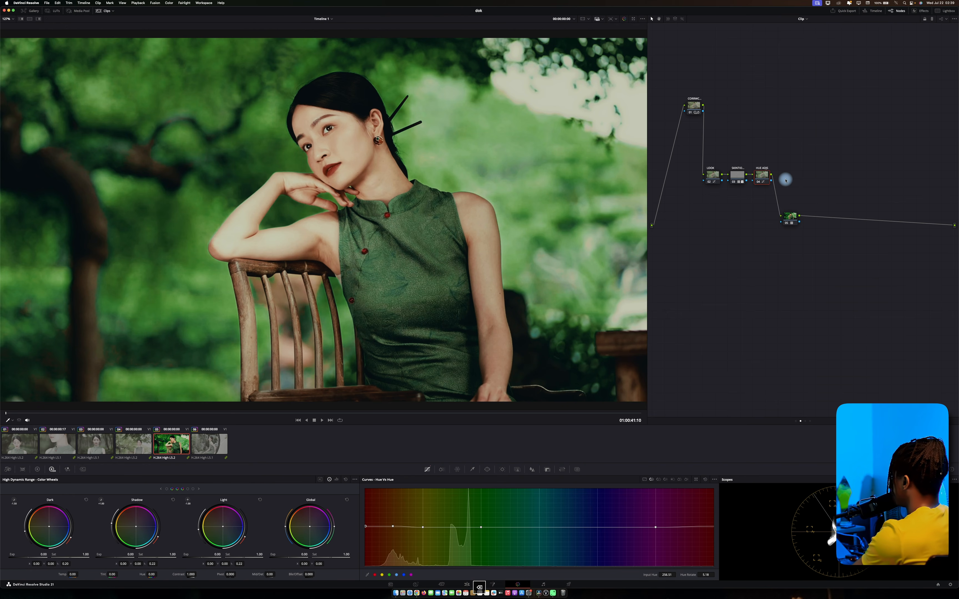
key(Delete)
Add a parallel node beneath the skin tone node and move the HUE ADJ node clear of it.
click(737, 175)
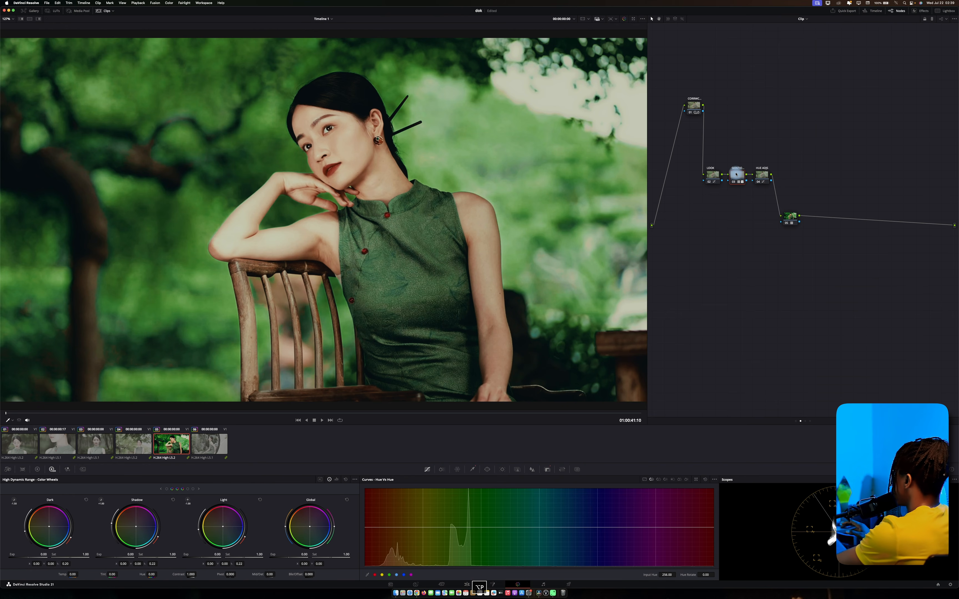
drag(763, 175, 770, 163)
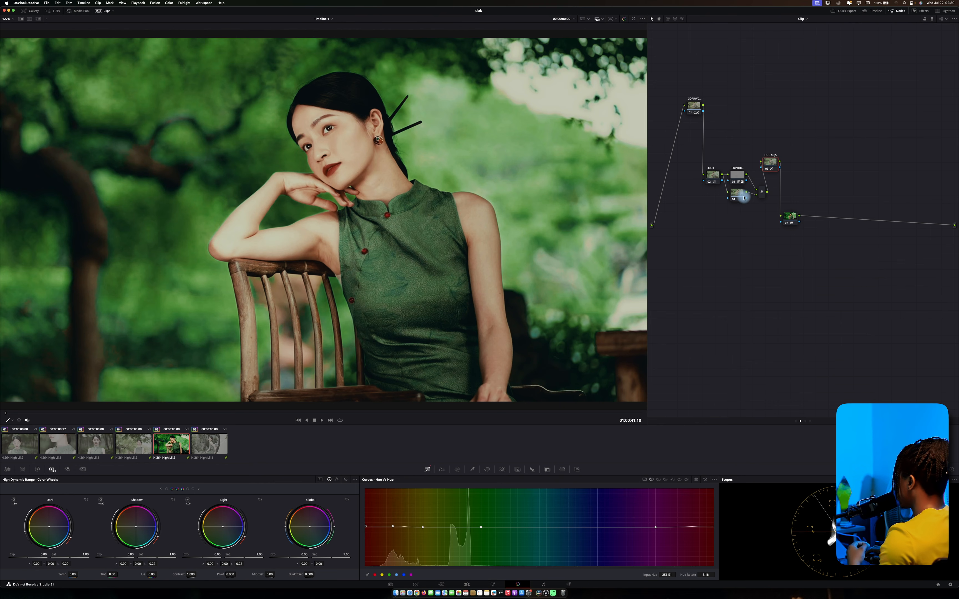
click(737, 193)
Qualify the woman's skin on the new parallel node, narrow the hue width to about 20.6, clean up the matte, and save the project.
click(472, 470)
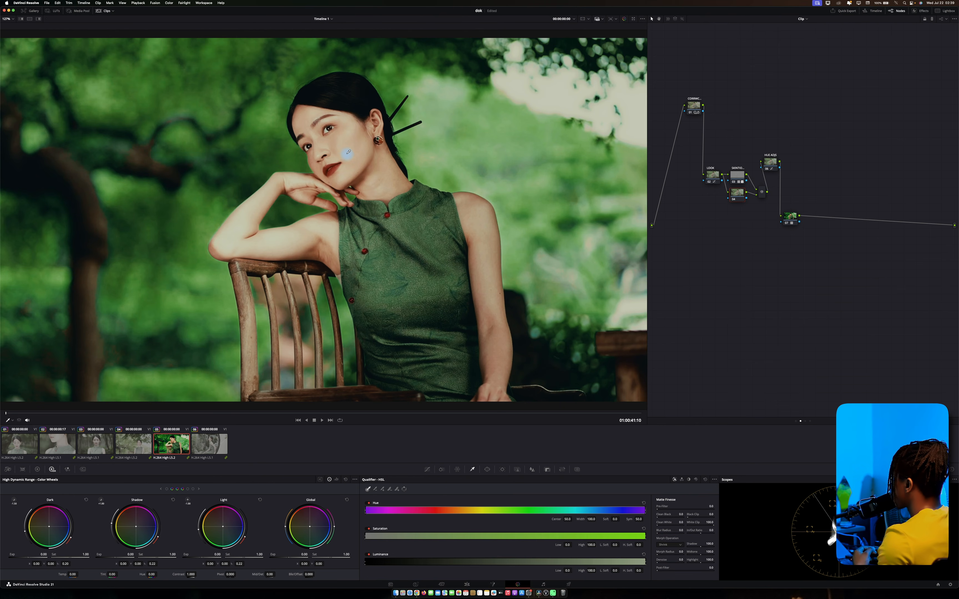
click(39, 19)
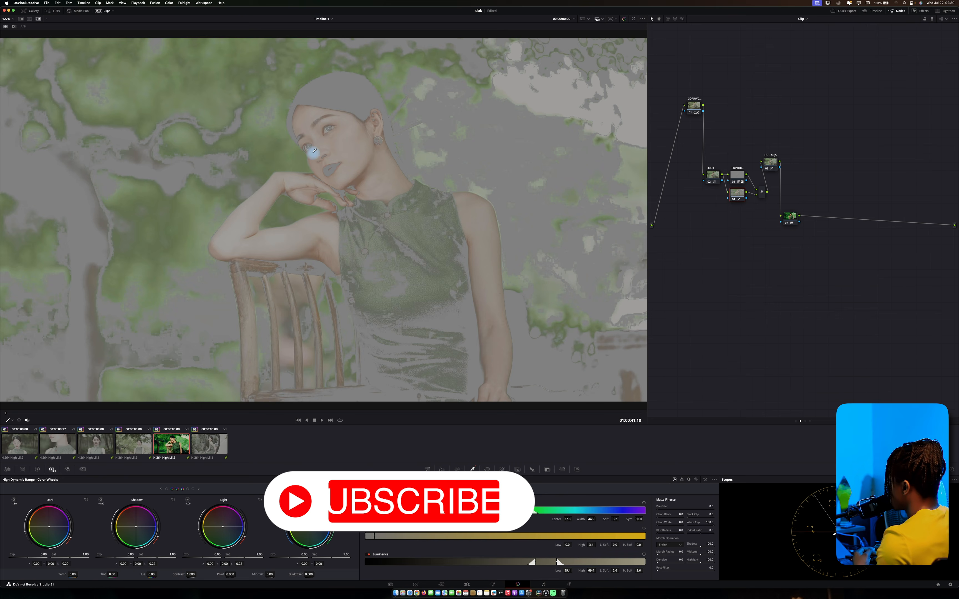
drag(590, 518, 532, 514)
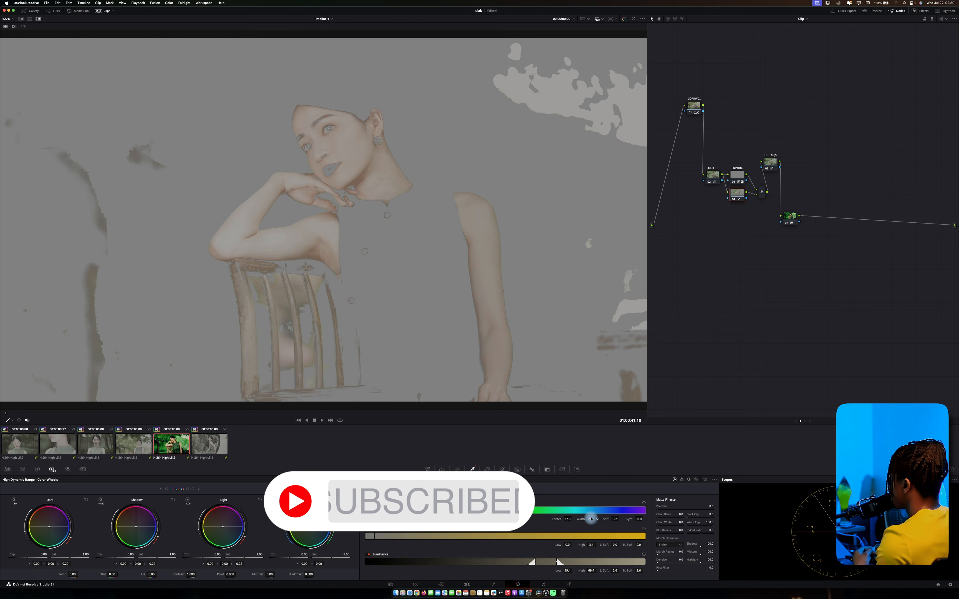
drag(659, 522, 697, 522)
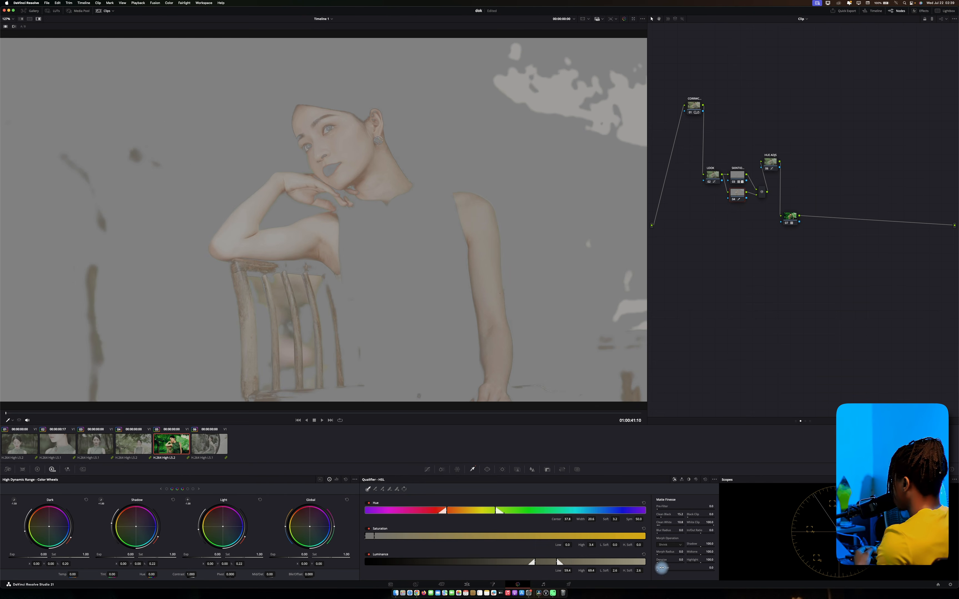
drag(658, 562, 683, 562)
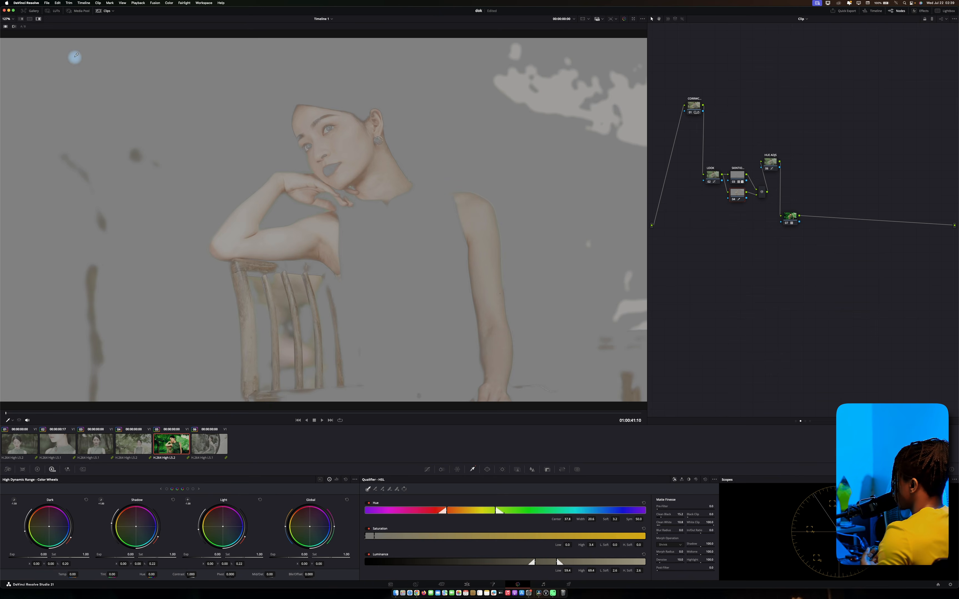
click(39, 19)
key(super+s)
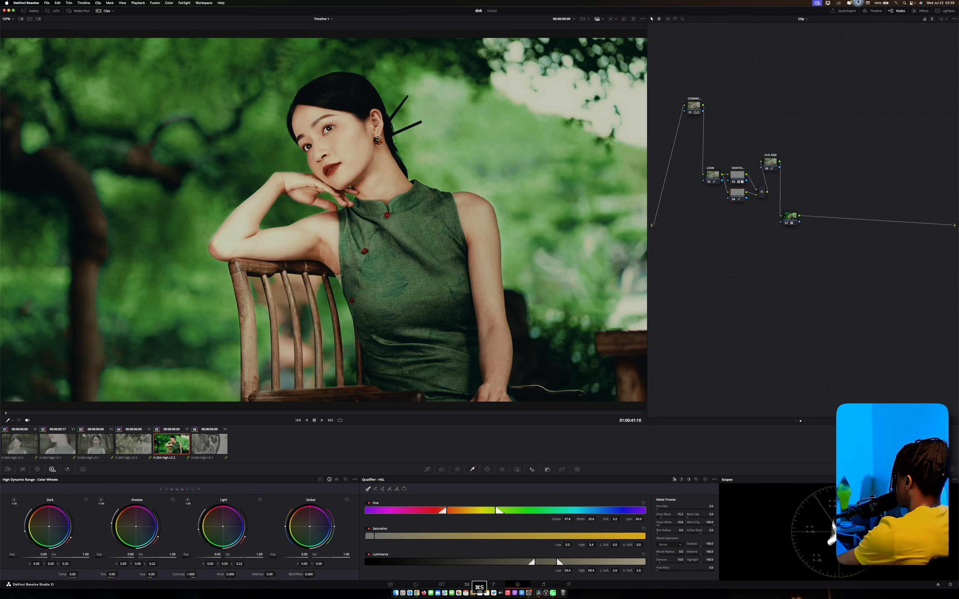
Search the effects library for "BEA" and apply the Beauty effect to the new skin-qualified parallel node.
click(921, 10)
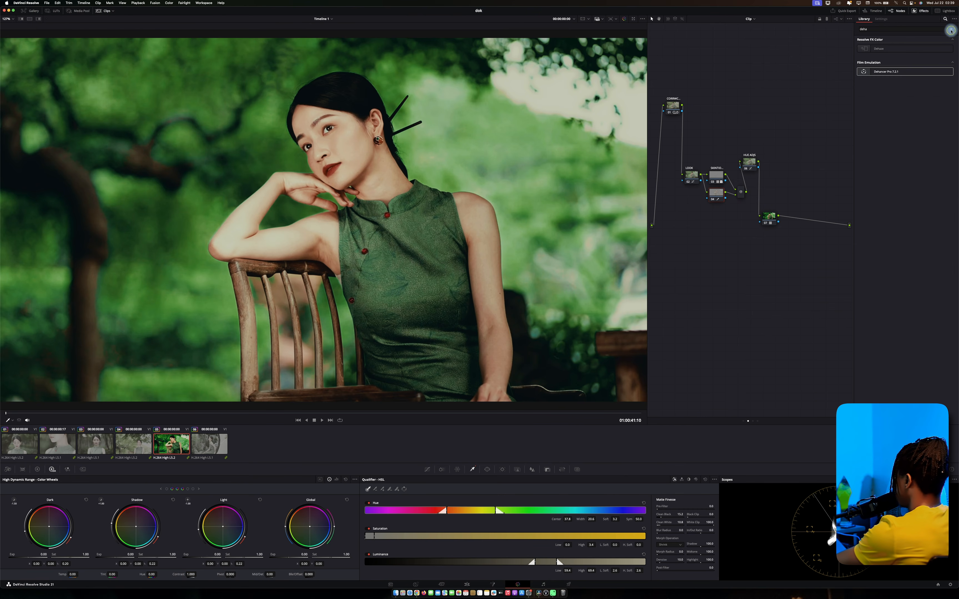
click(952, 30)
text(B)
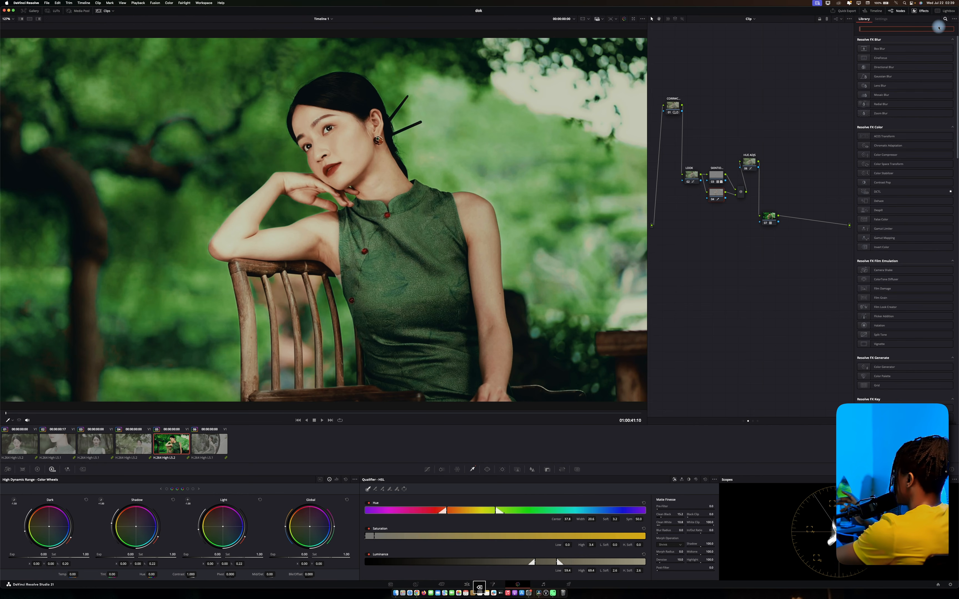
text(EA)
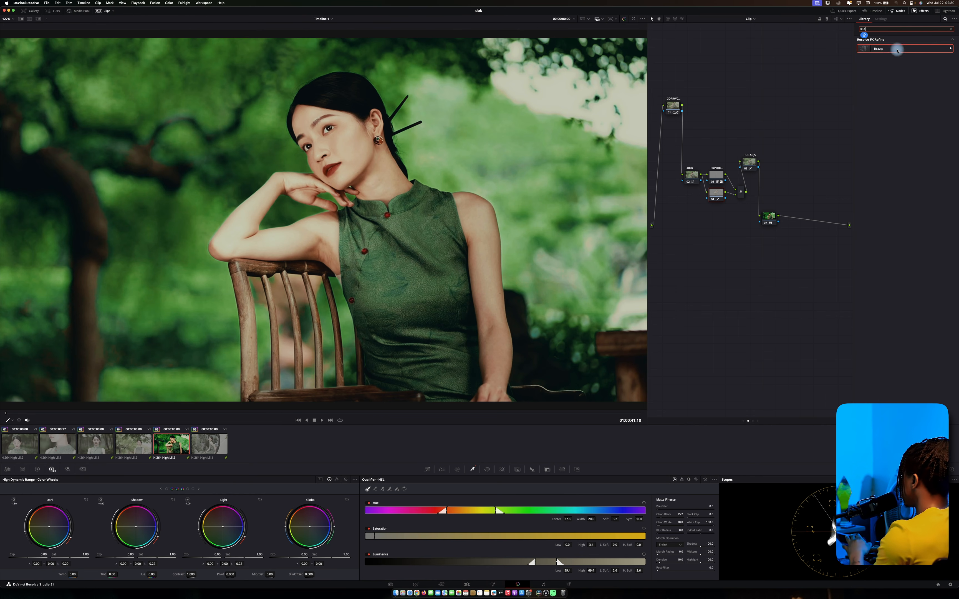
drag(884, 48, 717, 193)
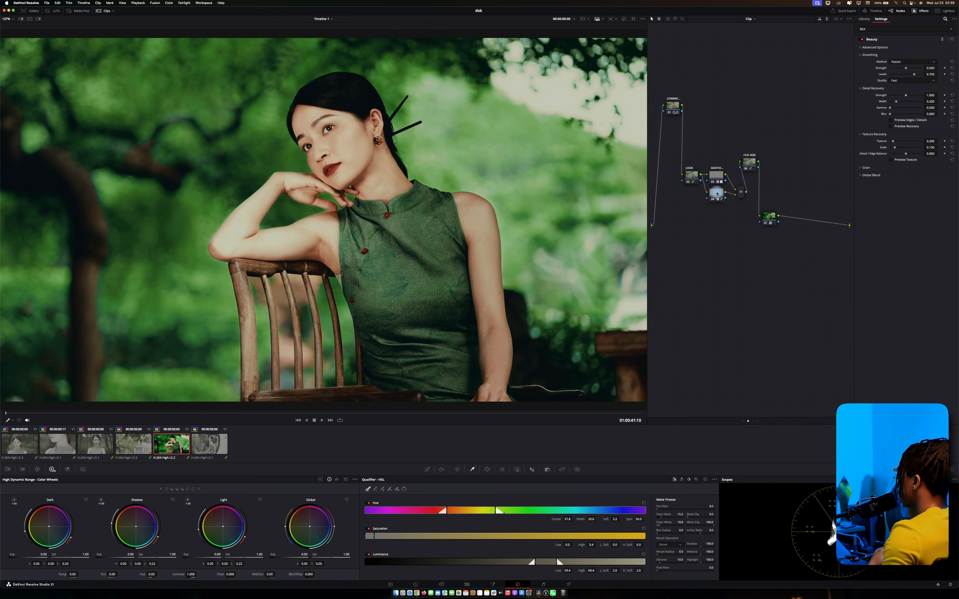
Switch the Beauty effect to Automatic operating mode, raise its amount to about 1.27, and check the skin full screen.
click(693, 177)
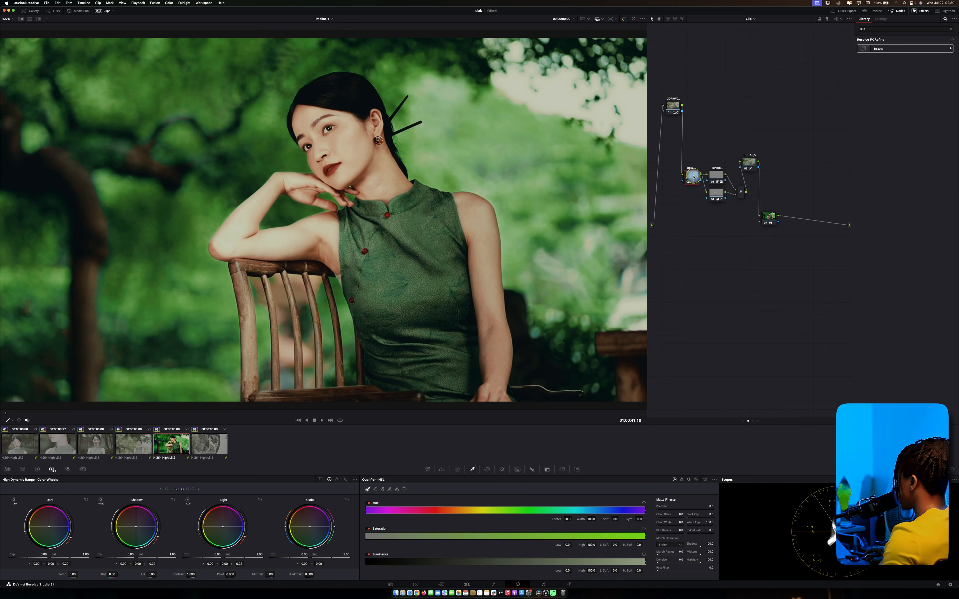
drag(717, 175, 716, 169)
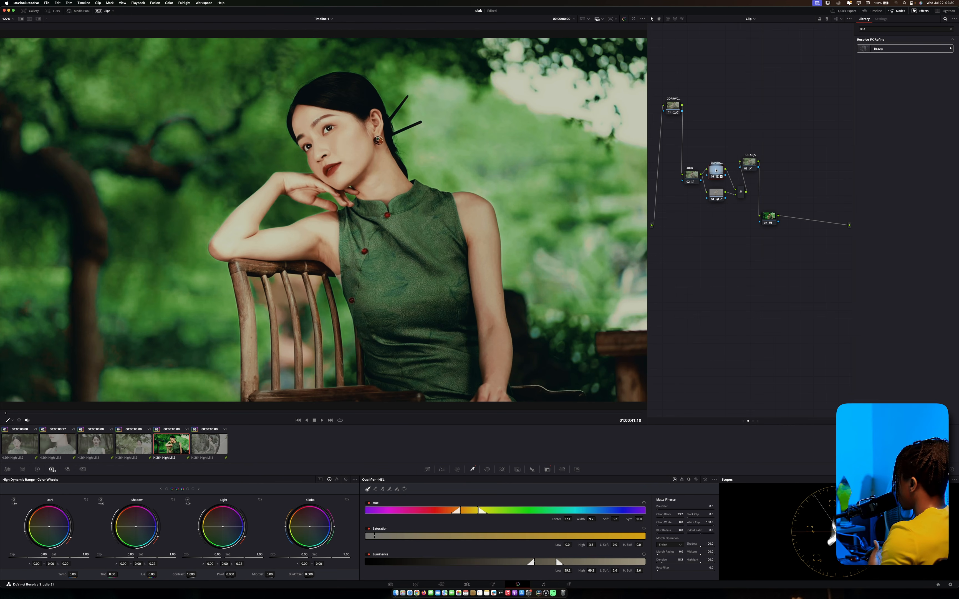
click(716, 193)
click(878, 47)
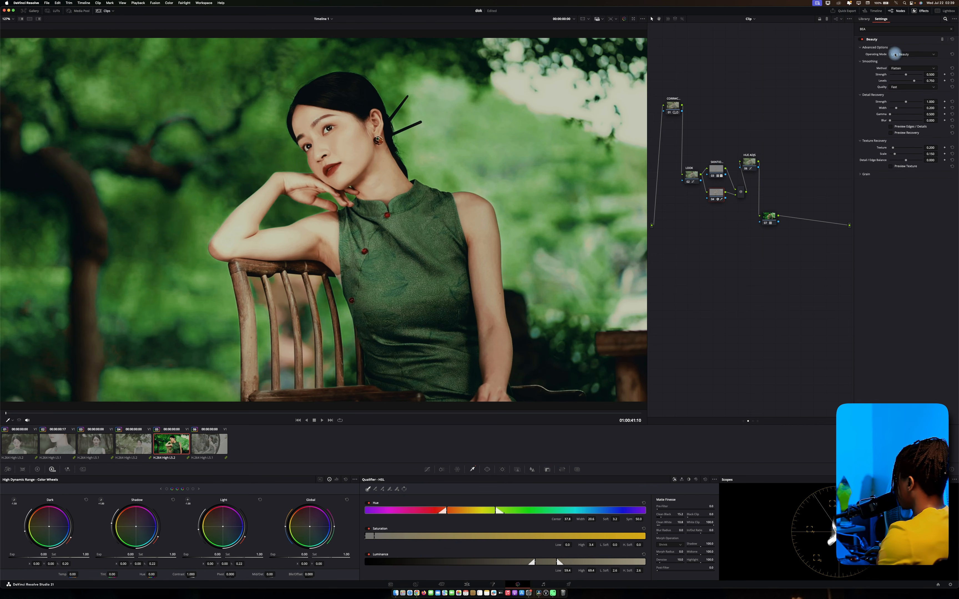
click(896, 54)
click(902, 61)
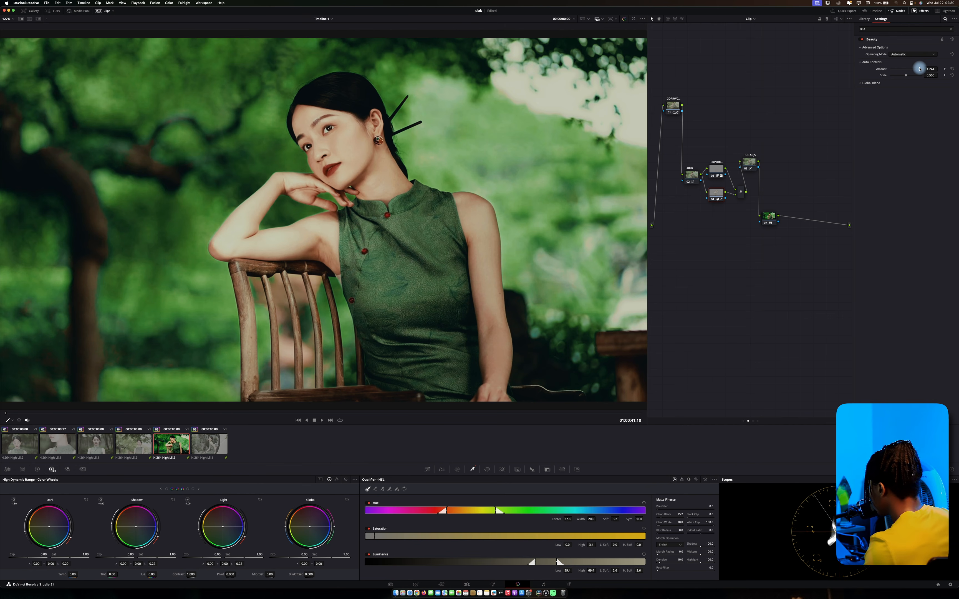
key(p)
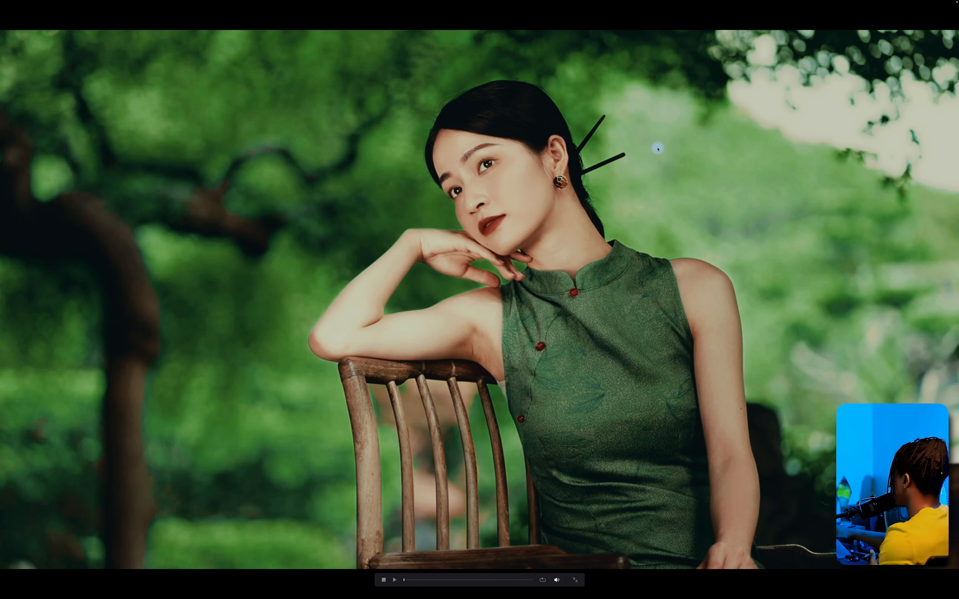
key(Escape)
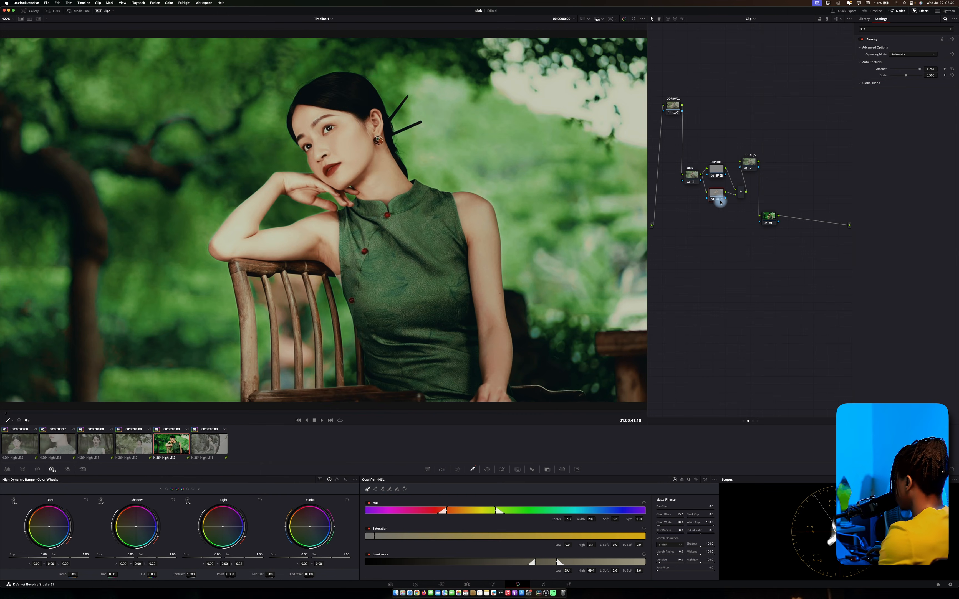
Add a parallel node beneath the LOOK node.
click(753, 162)
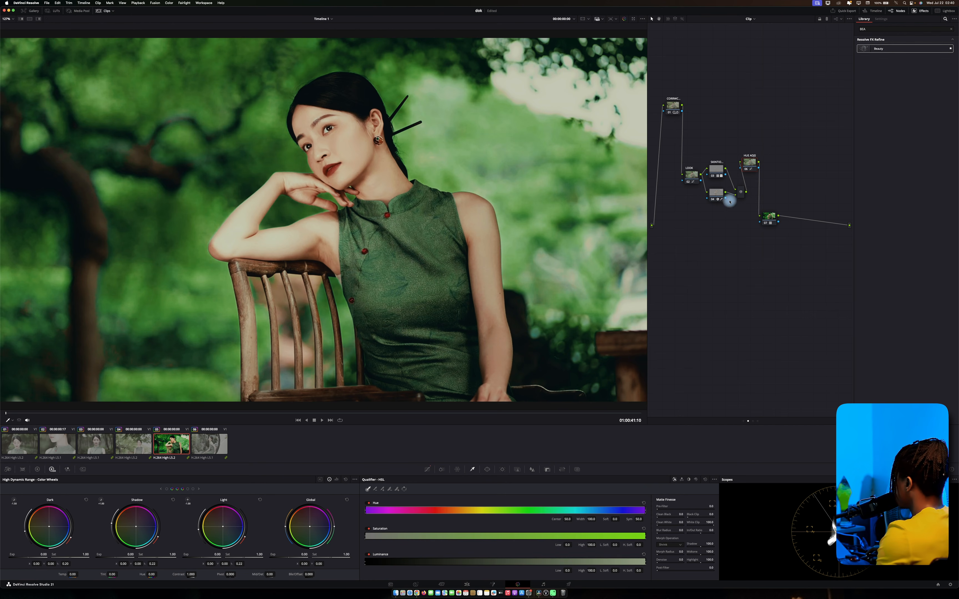
click(693, 177)
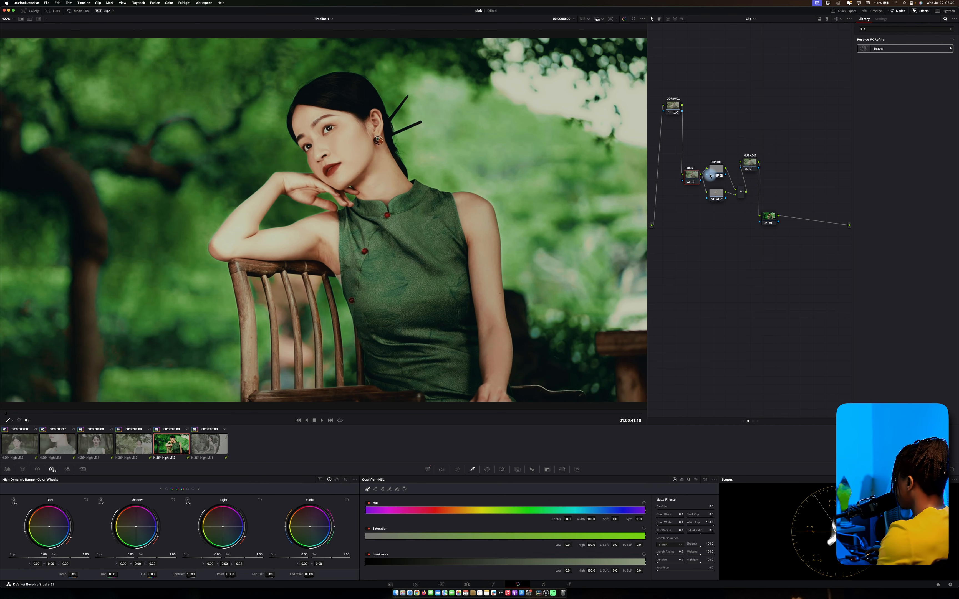
key(alt+p)
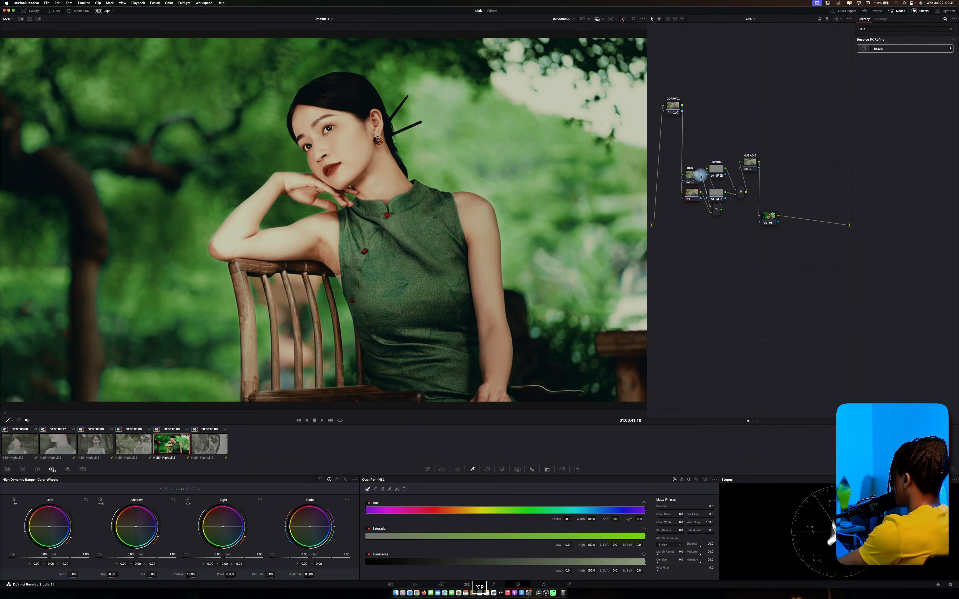
Rearrange the node graph so the LOOK branches, skin branches, parallel mixers and HUE ADJ node are spread out in order.
drag(716, 171, 686, 217)
click(714, 212)
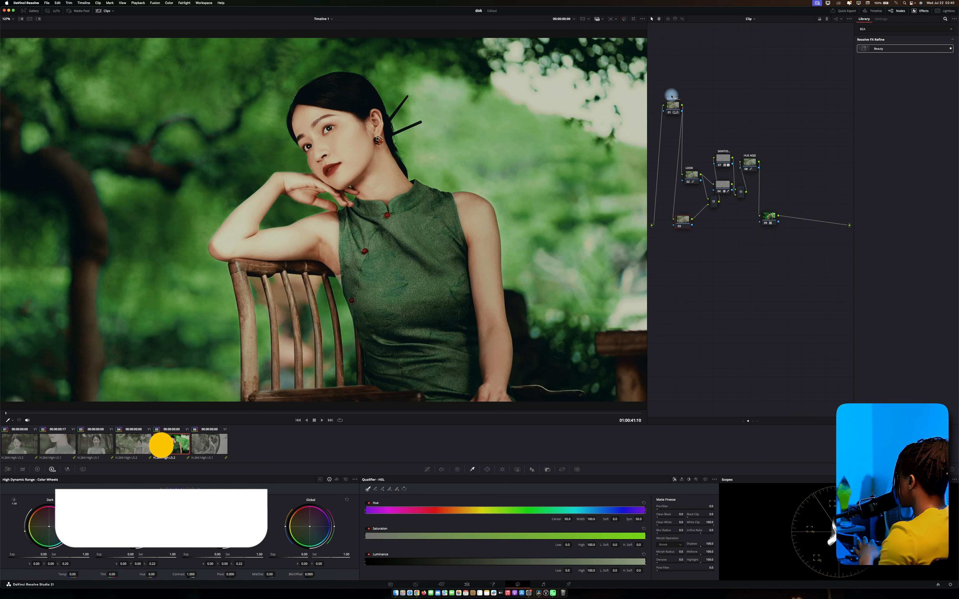
drag(669, 96, 662, 134)
click(748, 162)
drag(748, 163, 782, 162)
drag(740, 191, 733, 217)
click(700, 175)
drag(690, 178, 656, 186)
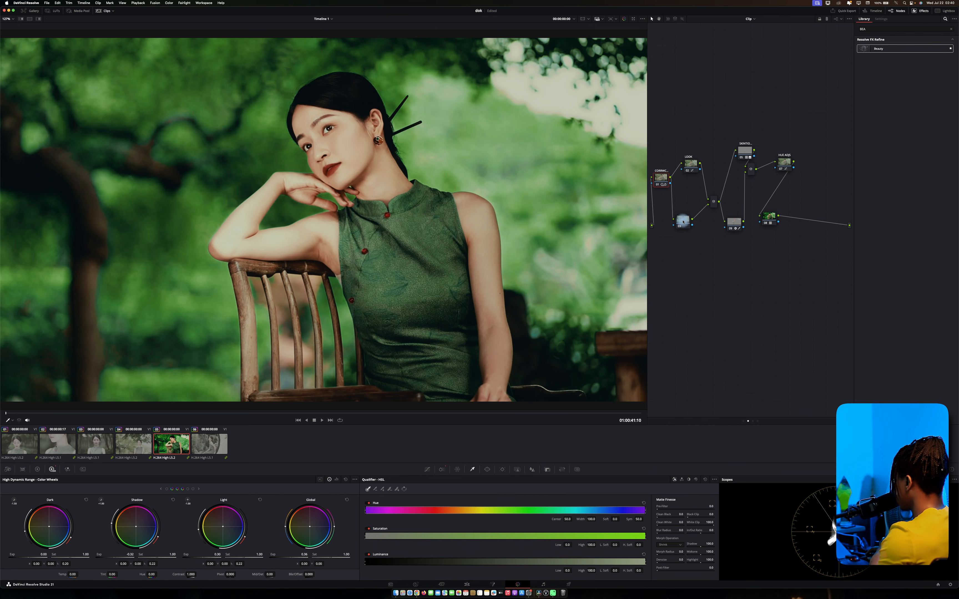
drag(682, 220, 693, 214)
drag(720, 113, 784, 256)
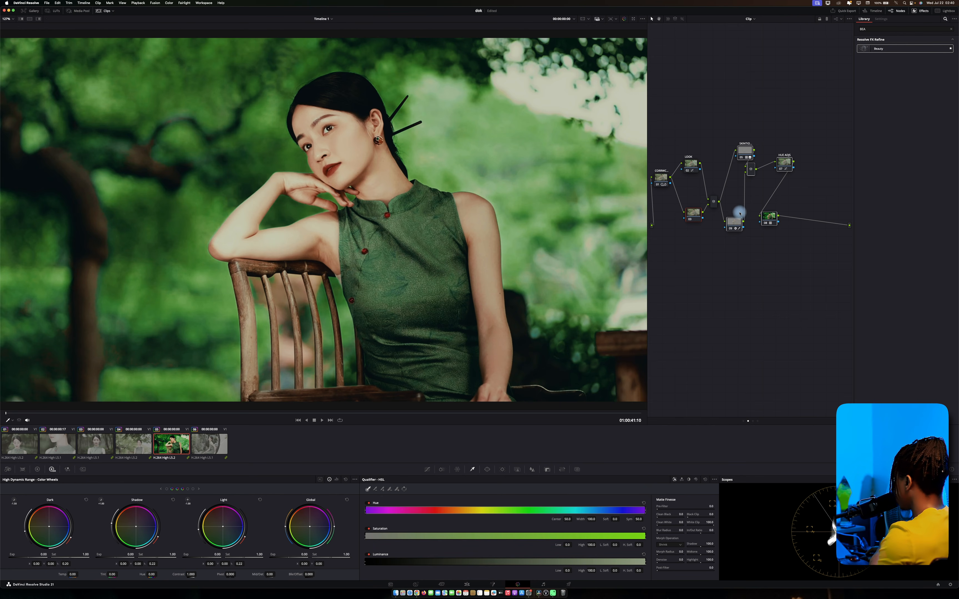
drag(737, 216, 767, 209)
Add a circular window on the node parallel to LOOK, stretch it around the woman with softness about 12, and invert it.
click(694, 214)
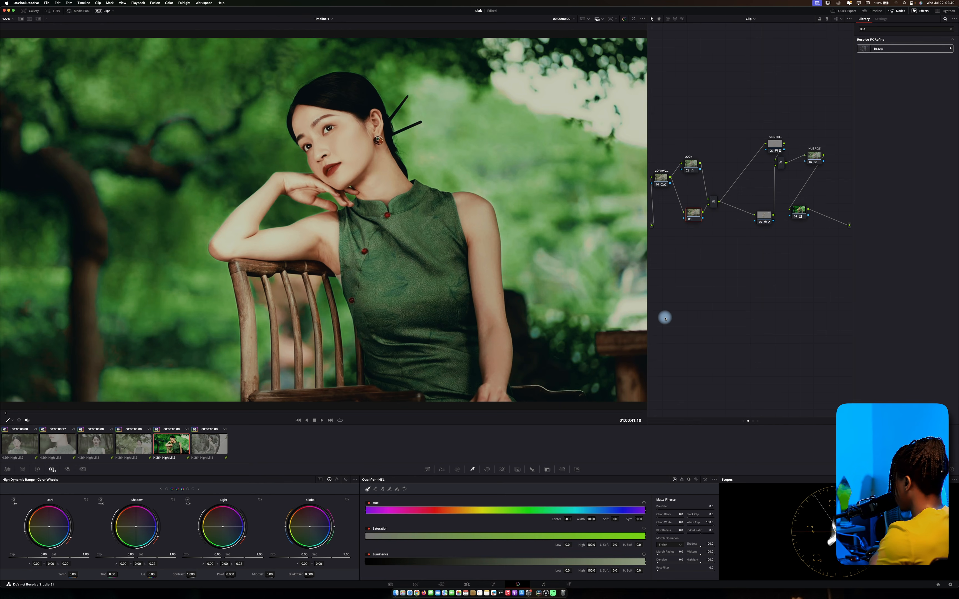
click(488, 470)
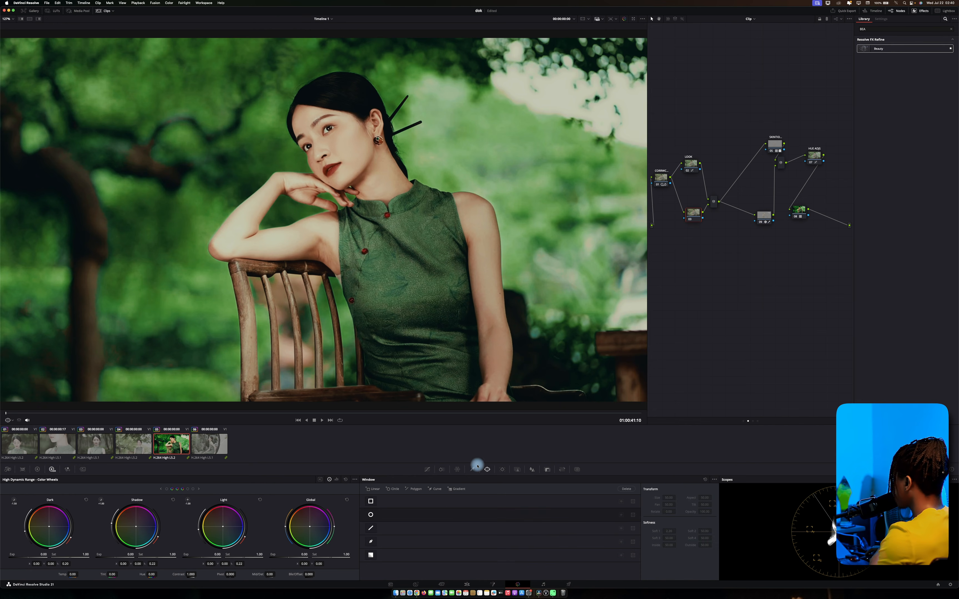
click(371, 515)
scroll(417, 226, down, 2)
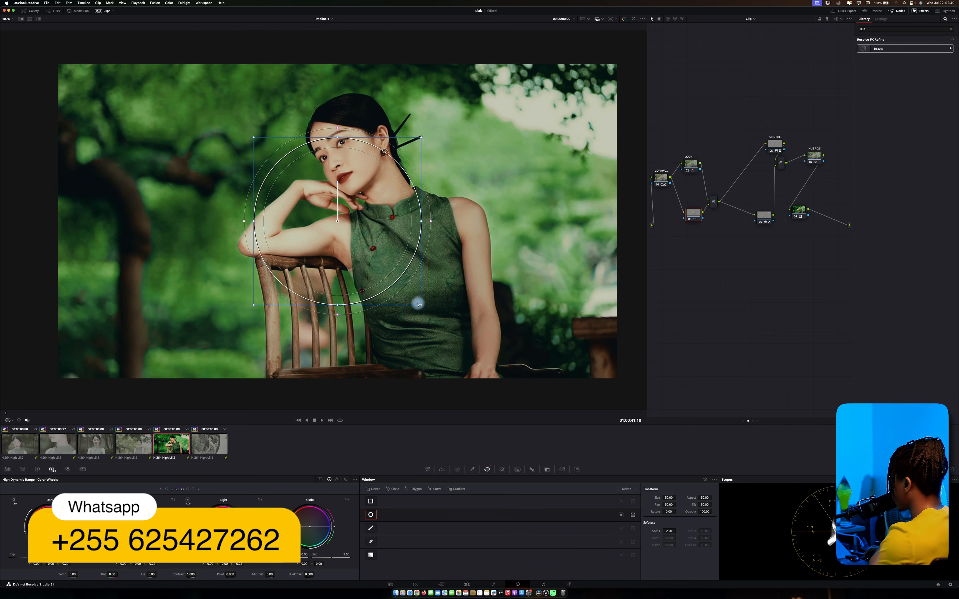
drag(421, 306, 446, 331)
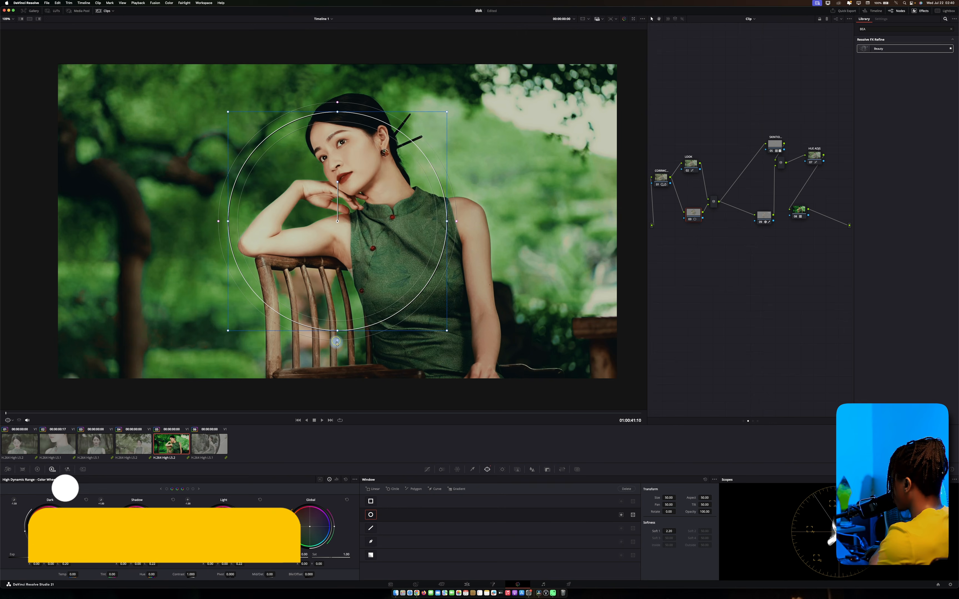
drag(337, 332, 337, 380)
drag(343, 300, 374, 319)
drag(480, 82, 481, 79)
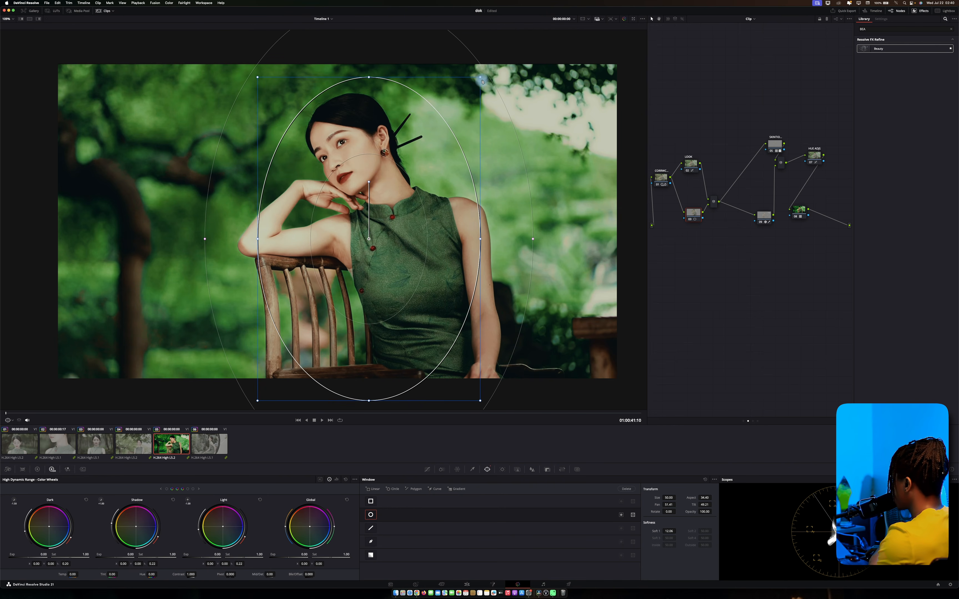
click(622, 516)
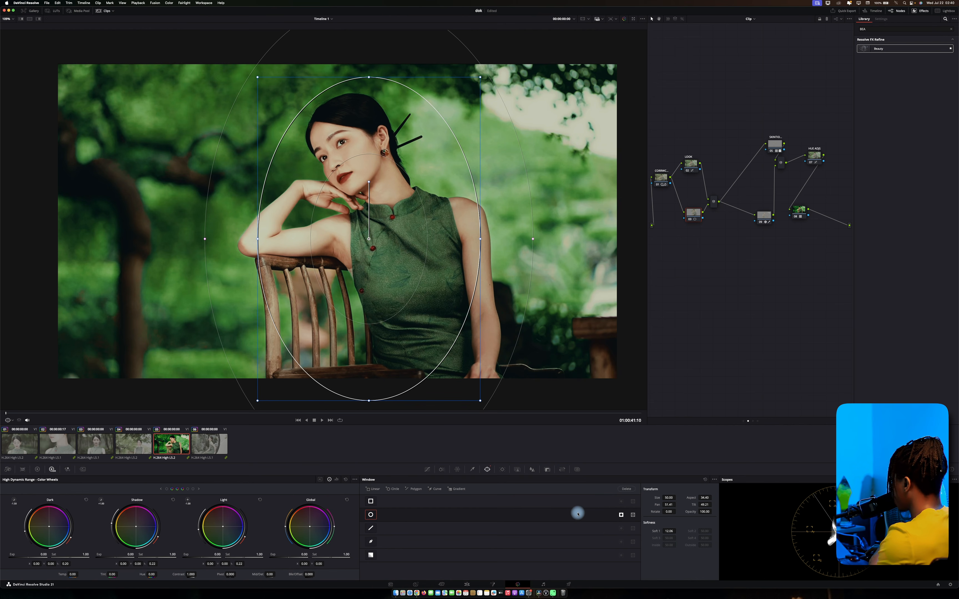
Darken the background to about -0.48 Global and -0.62 Light exposure, then enlarge the window slightly with softness about 25.5.
drag(284, 557, 137, 547)
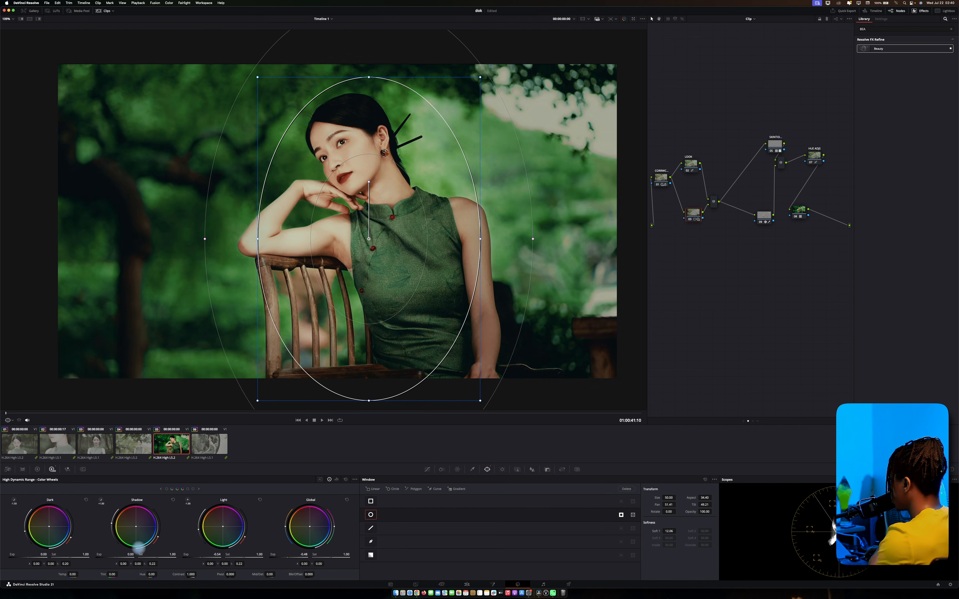
scroll(456, 265, down, 3)
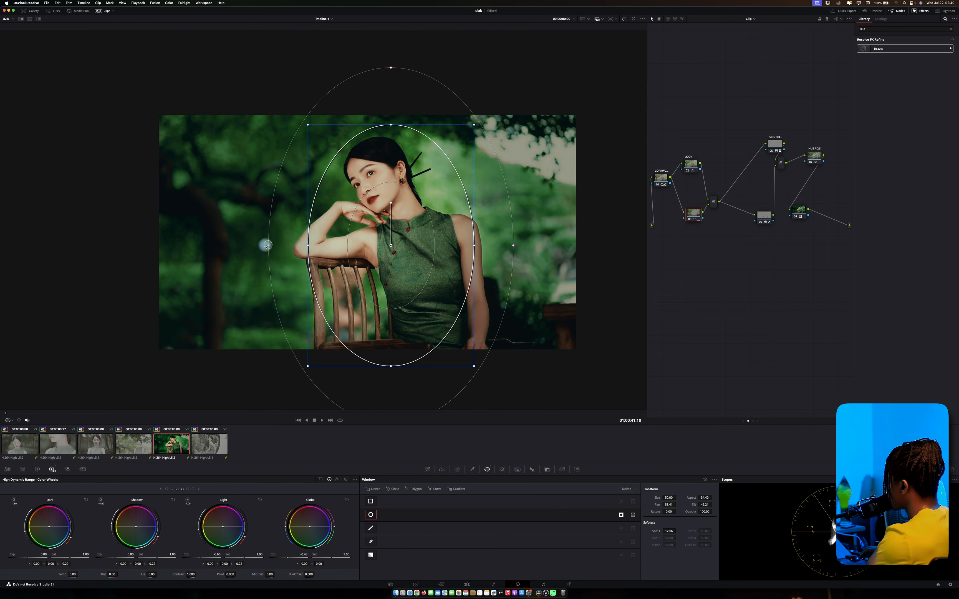
drag(266, 246, 225, 245)
drag(475, 126, 481, 124)
View the clip full screen to compare it with and without the background darkening node, and save the project.
key(p)
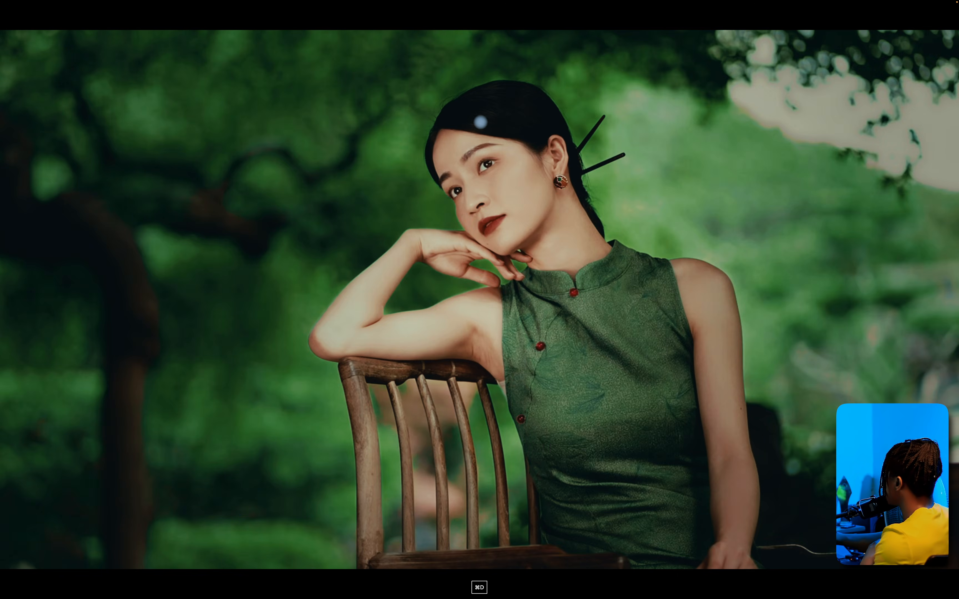
key(super+d)
key(super+d)
key(super+d)
key(super+d)
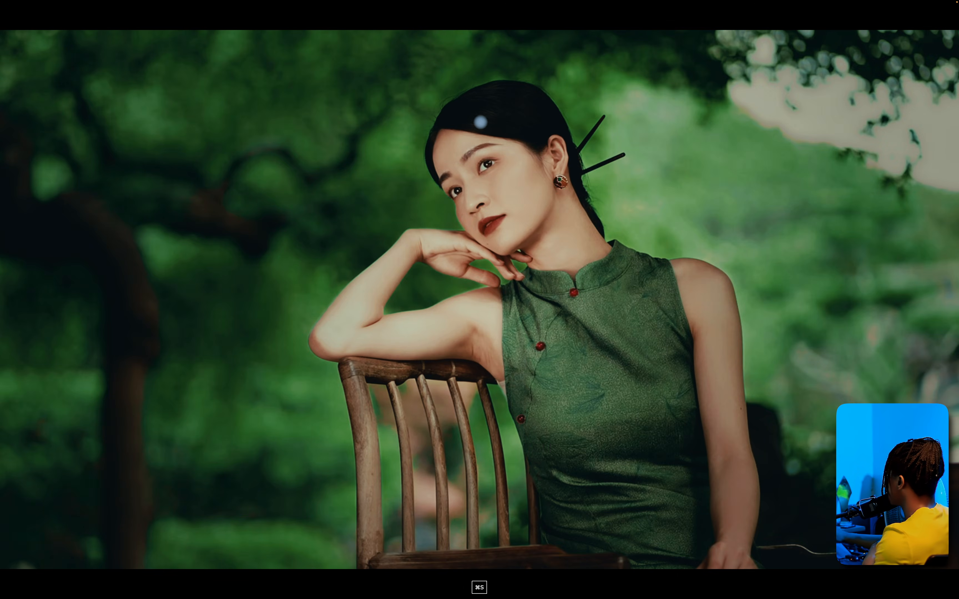
key(p)
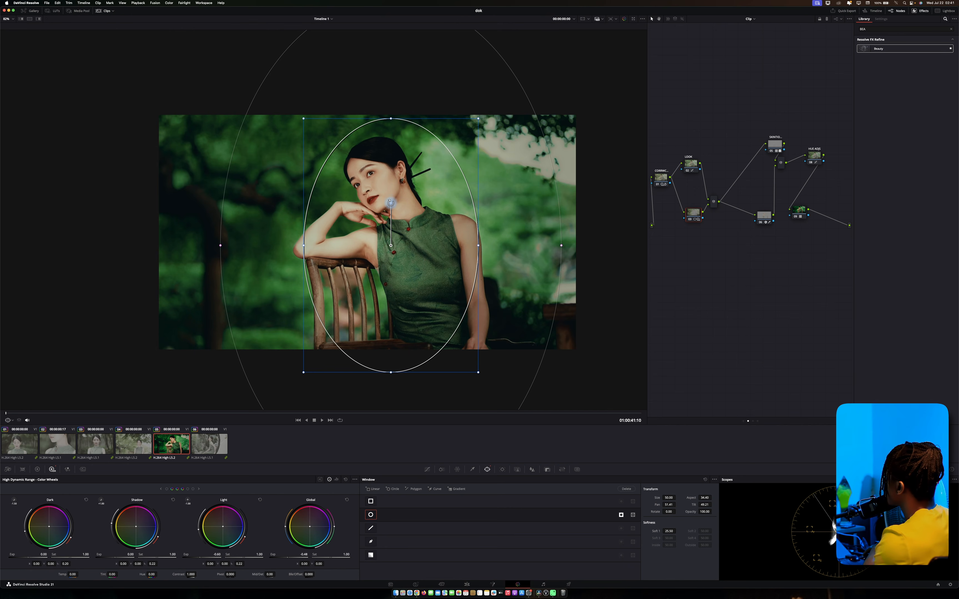
Rotate the circular window to follow the woman's leaning pose and add a Radial Blur effect to the background darkening node.
drag(391, 203, 359, 185)
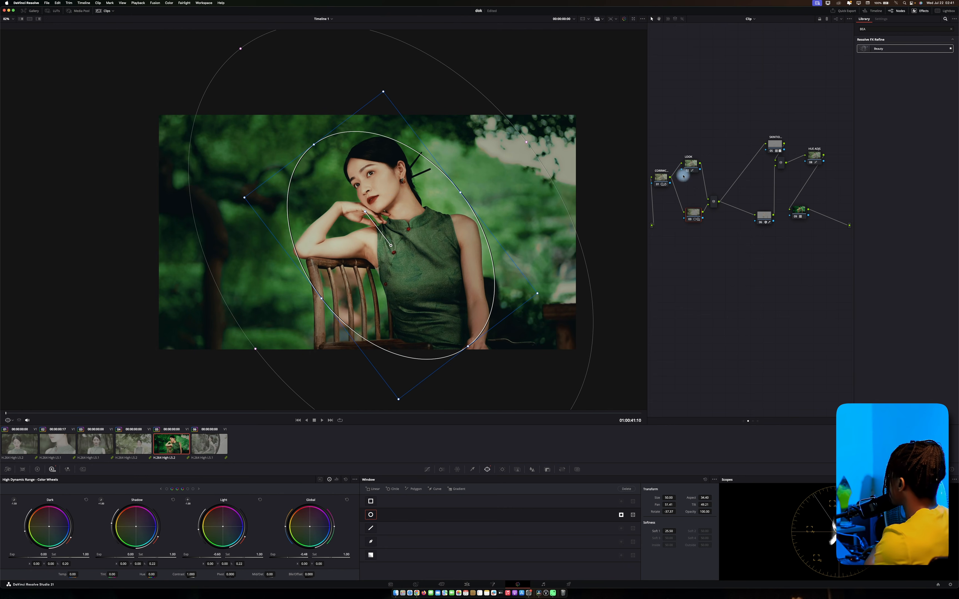
click(951, 28)
text(BLUYR)
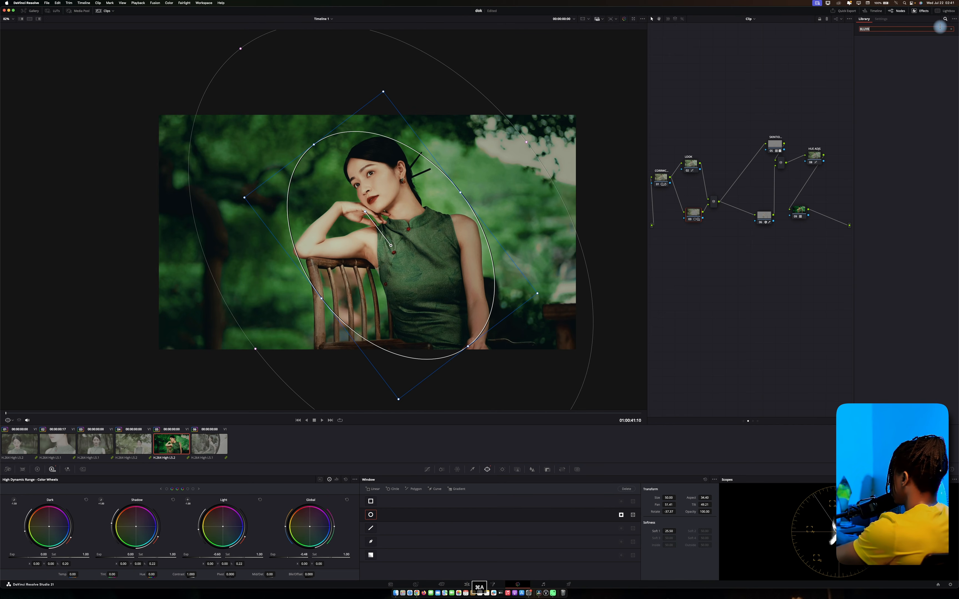
key(BackSpace)
key(BackSpace)
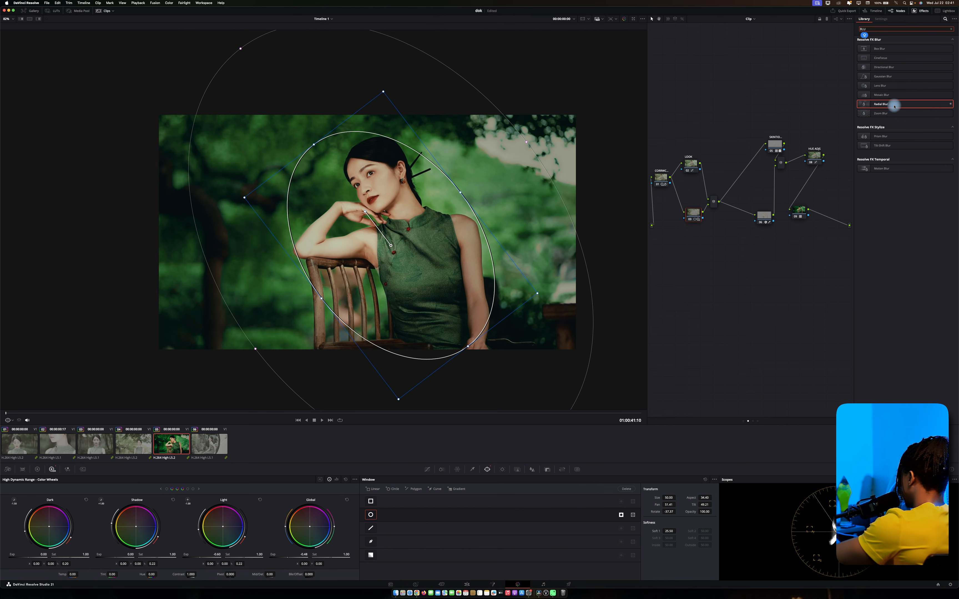
drag(889, 104, 692, 217)
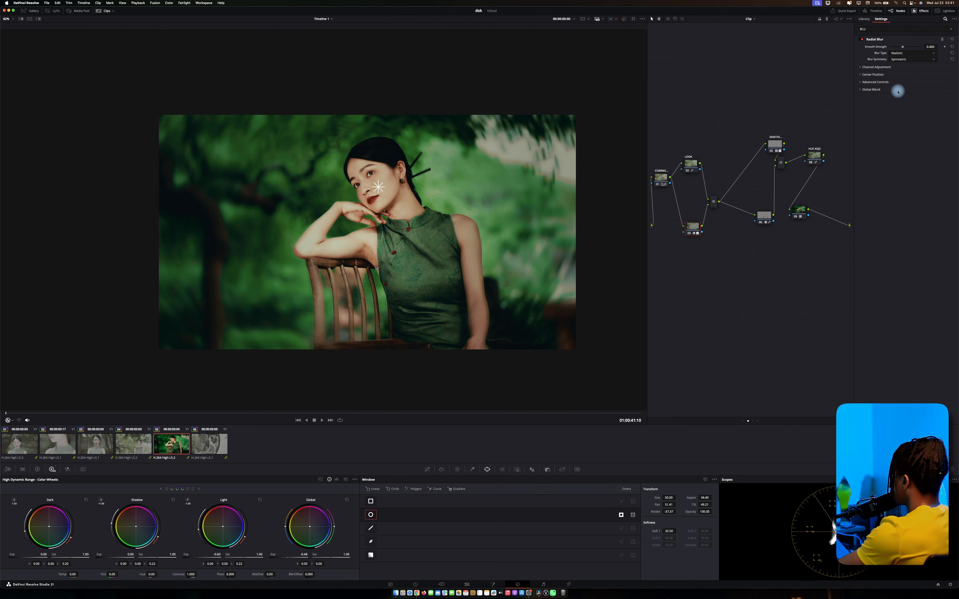
Reduce the Radial Blur's global blend to about 0.41, checking the frame full screen and saving the project along the way.
click(876, 90)
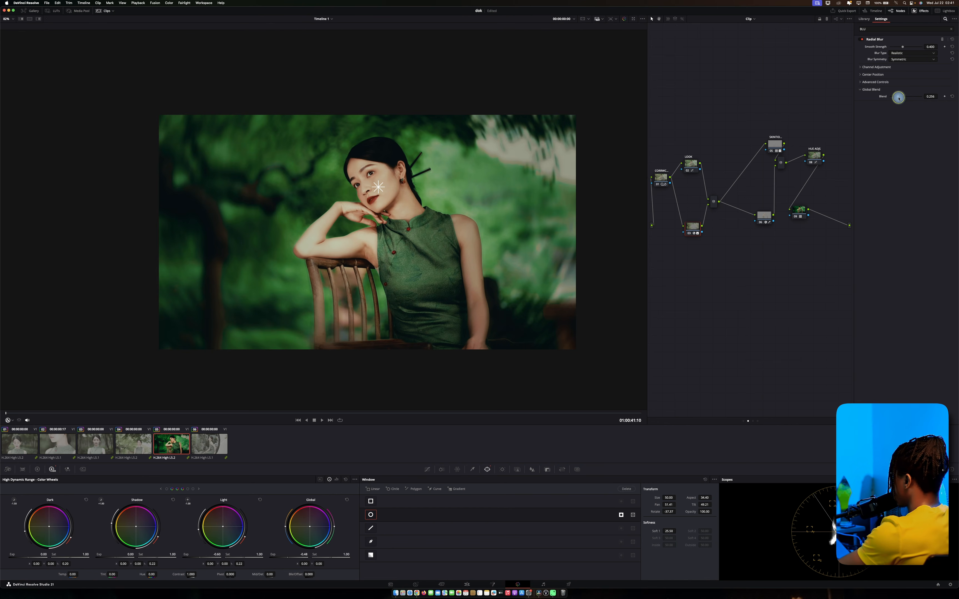
drag(898, 98, 900, 98)
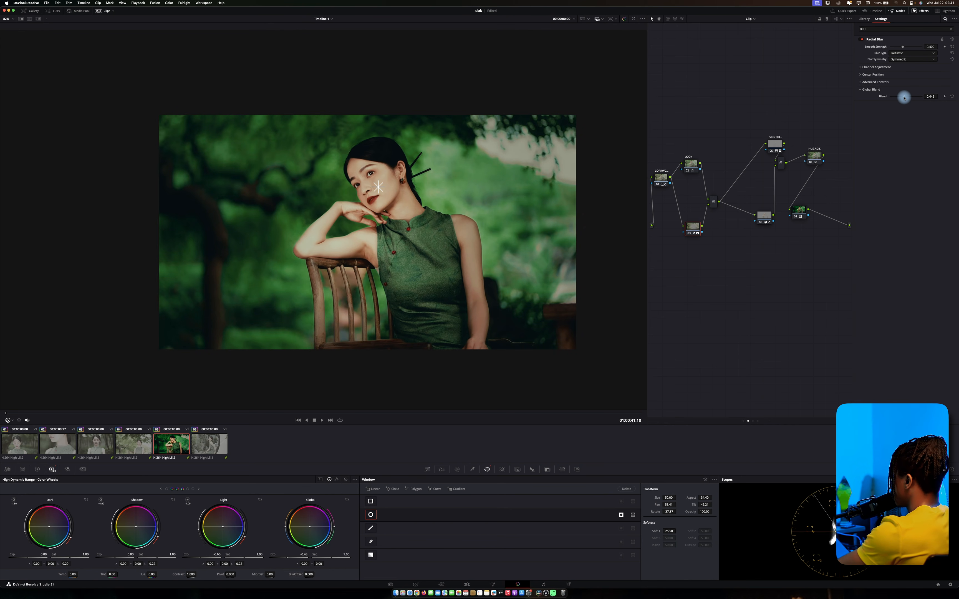
key(p)
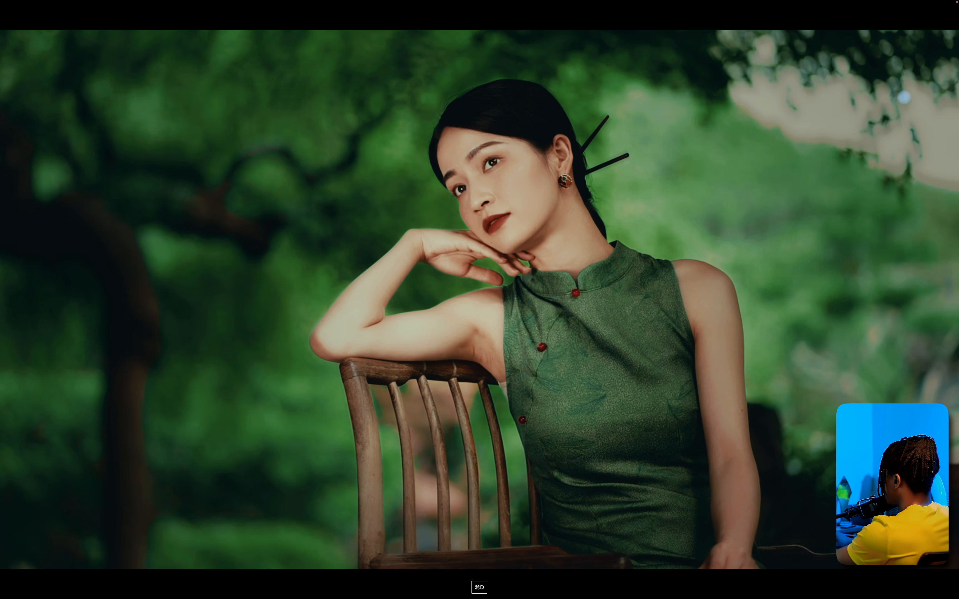
key(super+s)
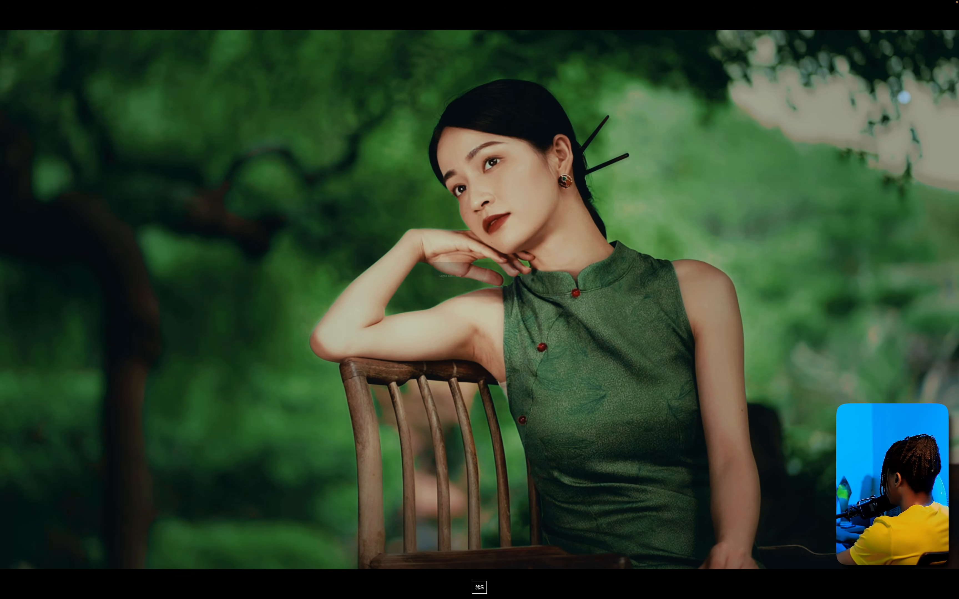
key(p)
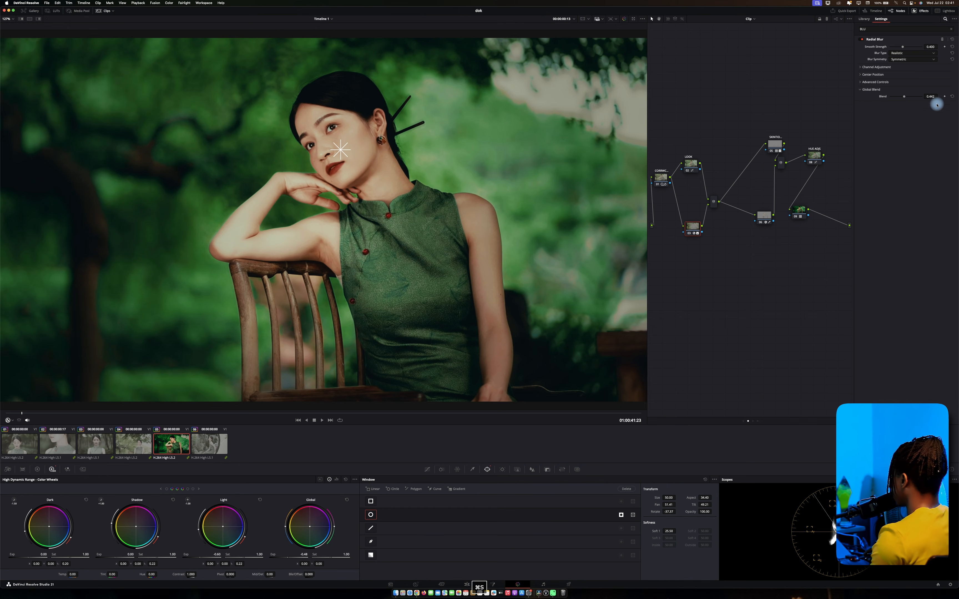
drag(904, 96, 902, 96)
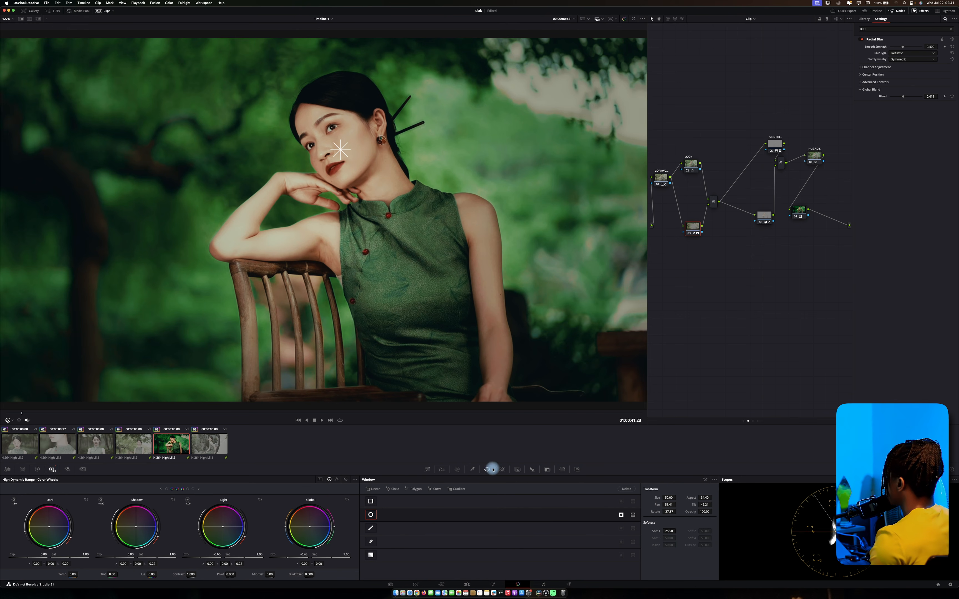
Show the power window overlay and shift the circular window slightly upward around the woman.
click(9, 420)
click(24, 444)
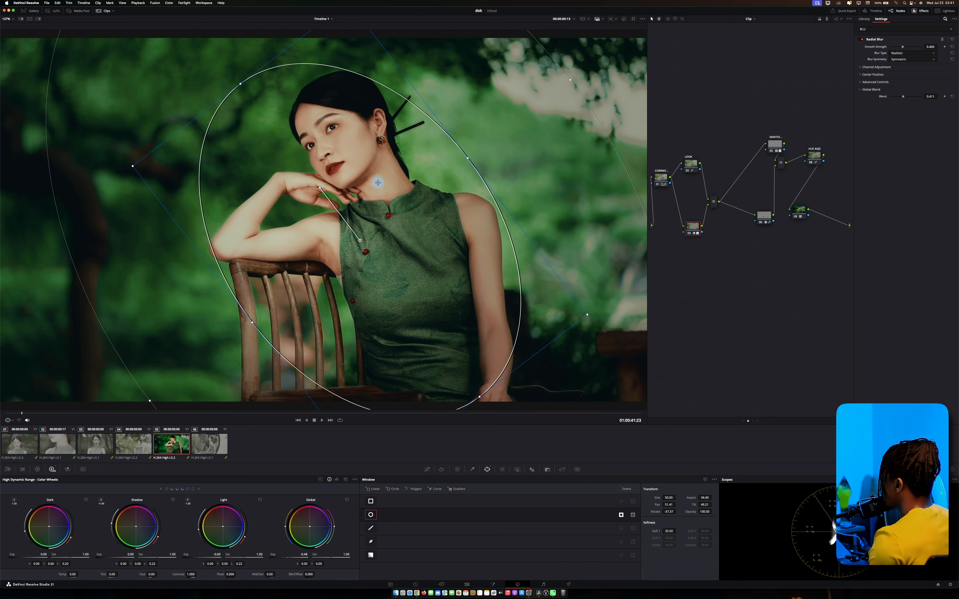
drag(378, 183, 383, 182)
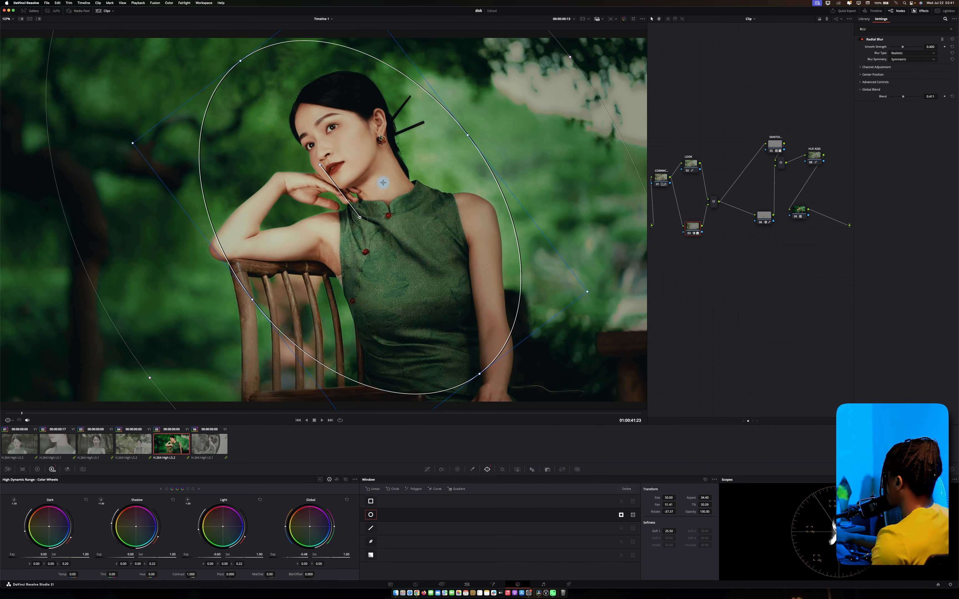
View the clip full screen, comparing it with and without the background node and with all grades bypassed.
key(p)
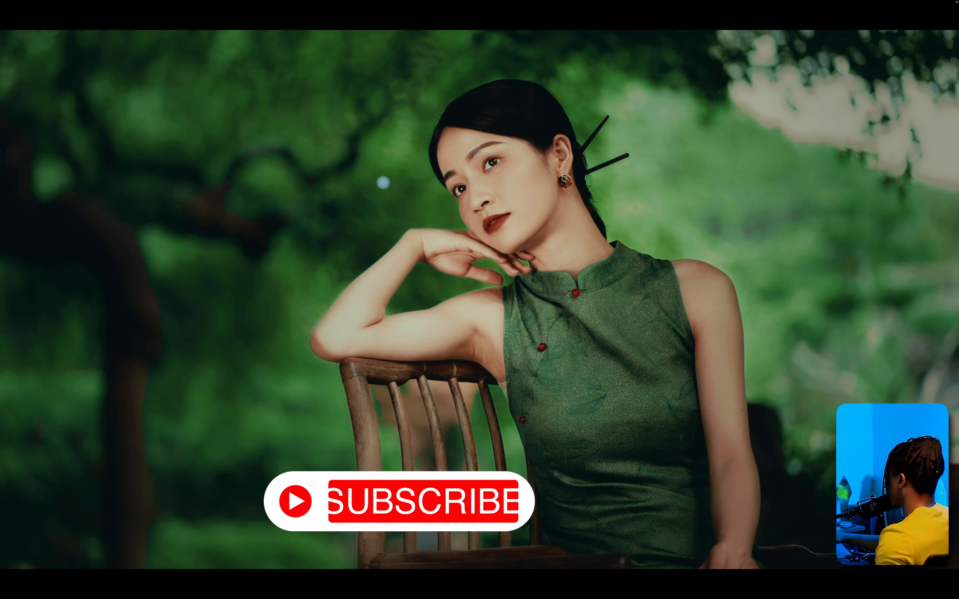
key(super+d)
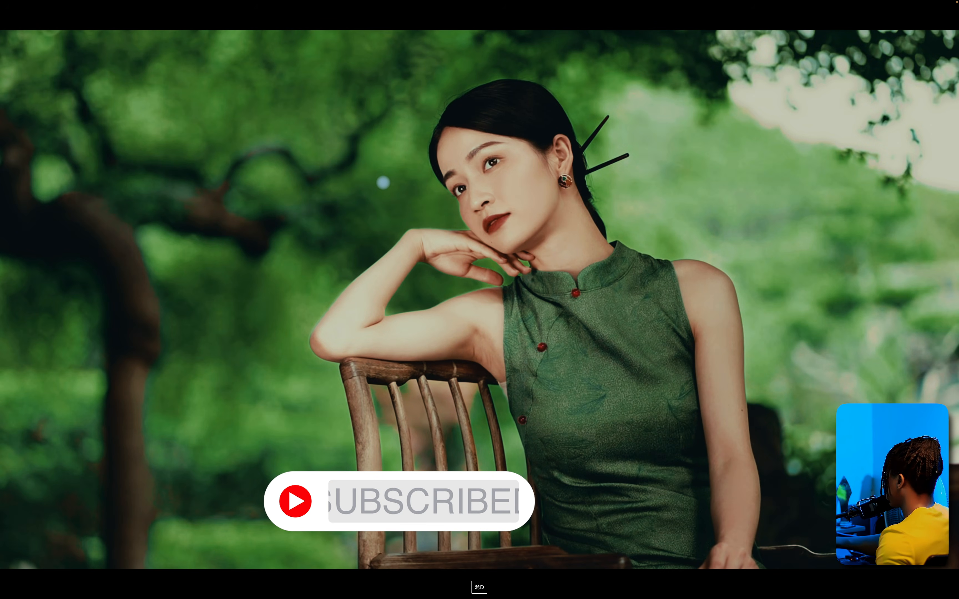
key(alt+d)
key(alt+d)
key(alt+d)
key(alt+d)
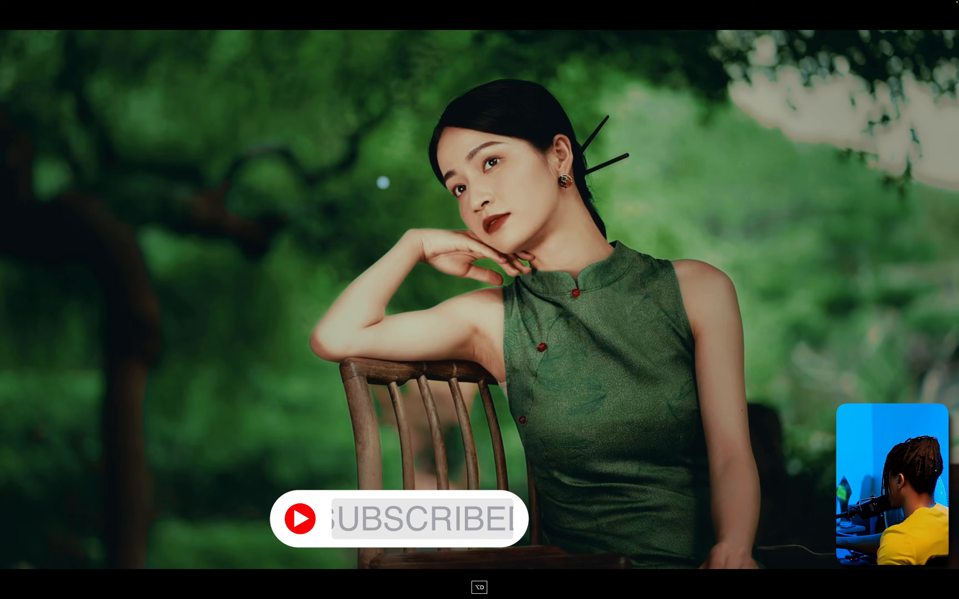
key(p)
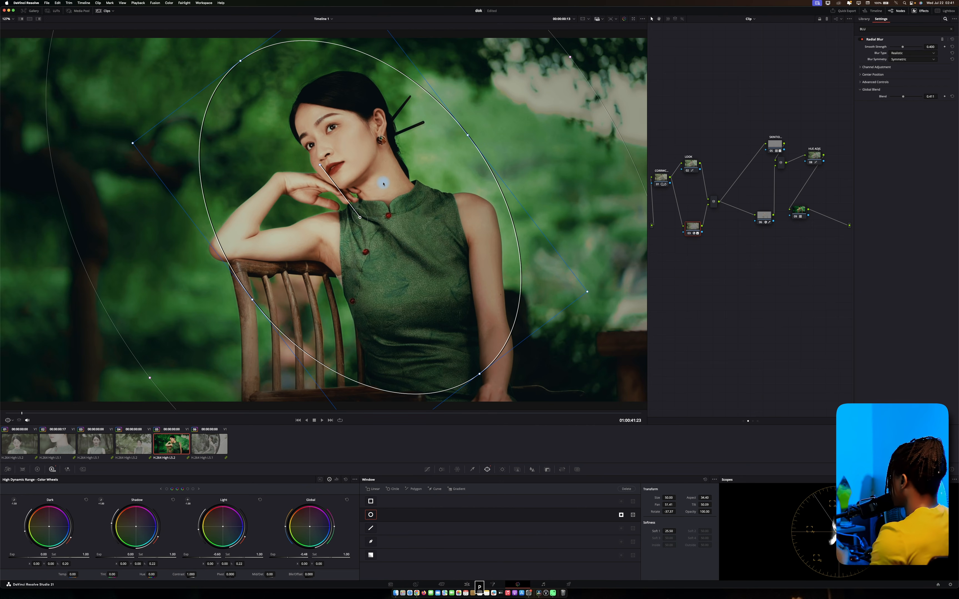
Select the last node, compare the clip with and without the whole grade in the normal viewer, and save the project.
click(801, 209)
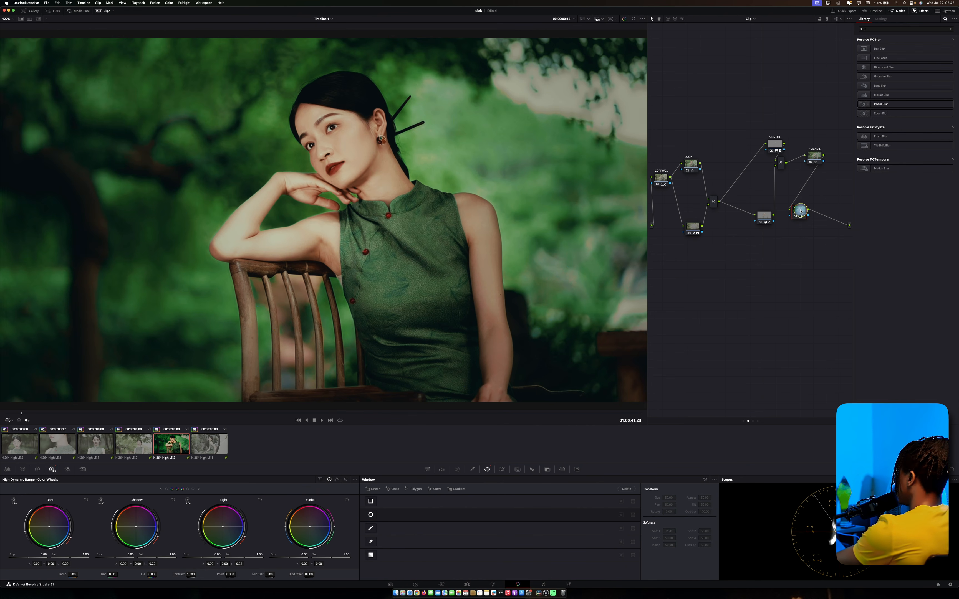
key(alt+d)
key(alt+d)
key(alt+d)
key(alt+d)
key(super+s)
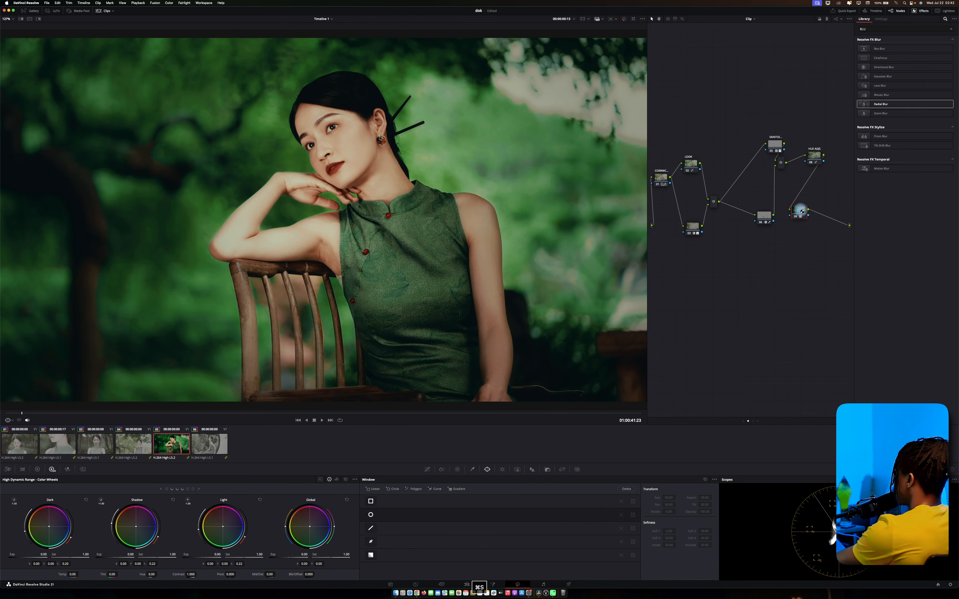
Nudge the lower skin branch node up and set the ColorSlice Skin saturation to about 0.82 and density to about 0.22.
click(918, 11)
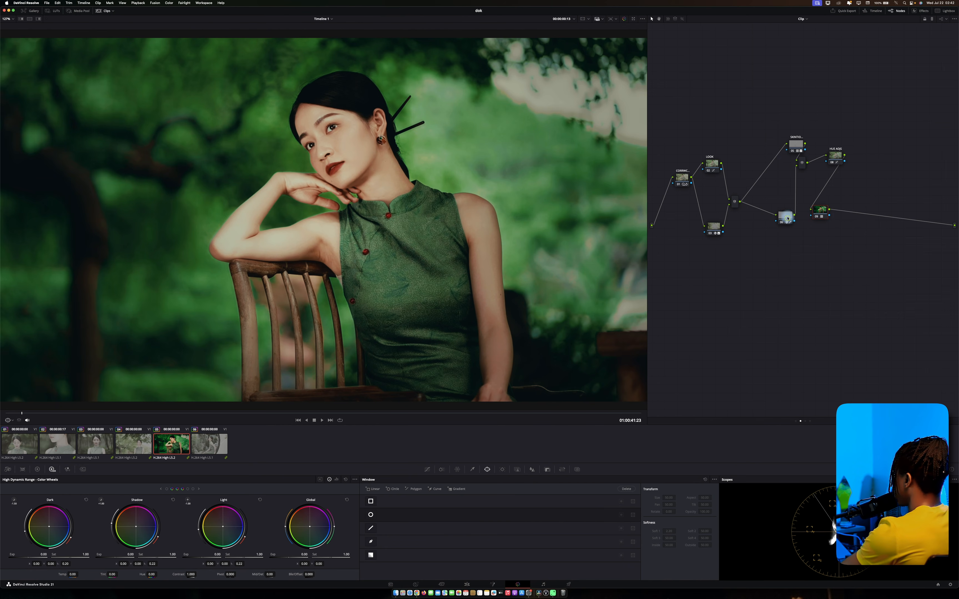
drag(788, 218, 786, 211)
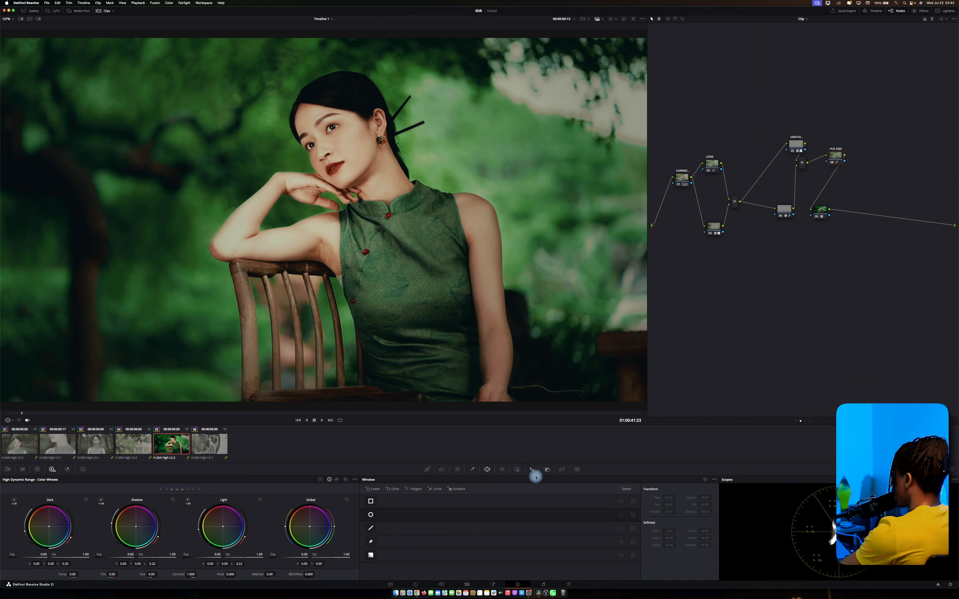
click(442, 470)
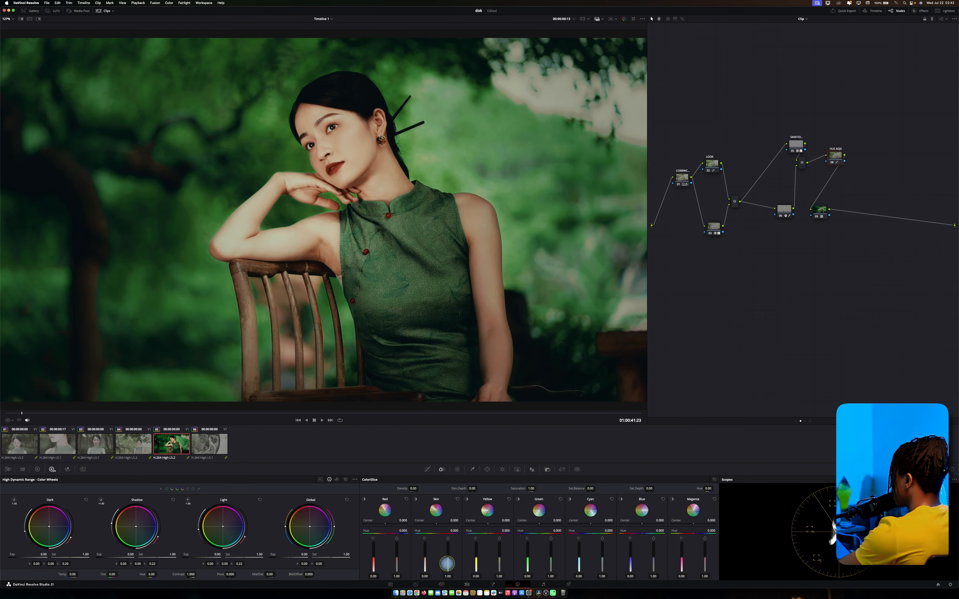
drag(447, 563, 425, 549)
click(426, 562)
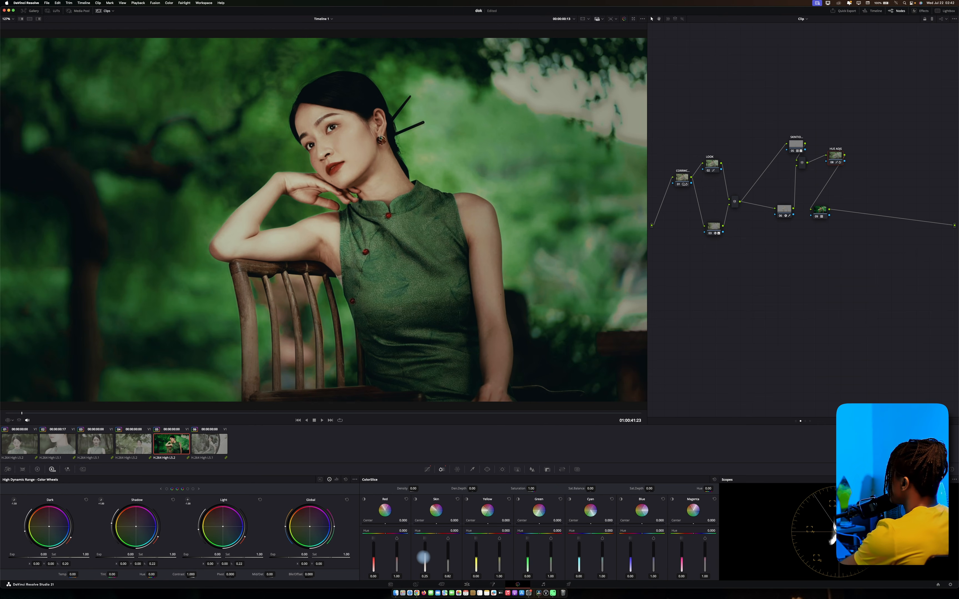
drag(424, 558, 425, 554)
Compare the frame with and without the ColorSlice skin adjustment, including at full screen, and save the project.
key(super+d)
key(super+d)
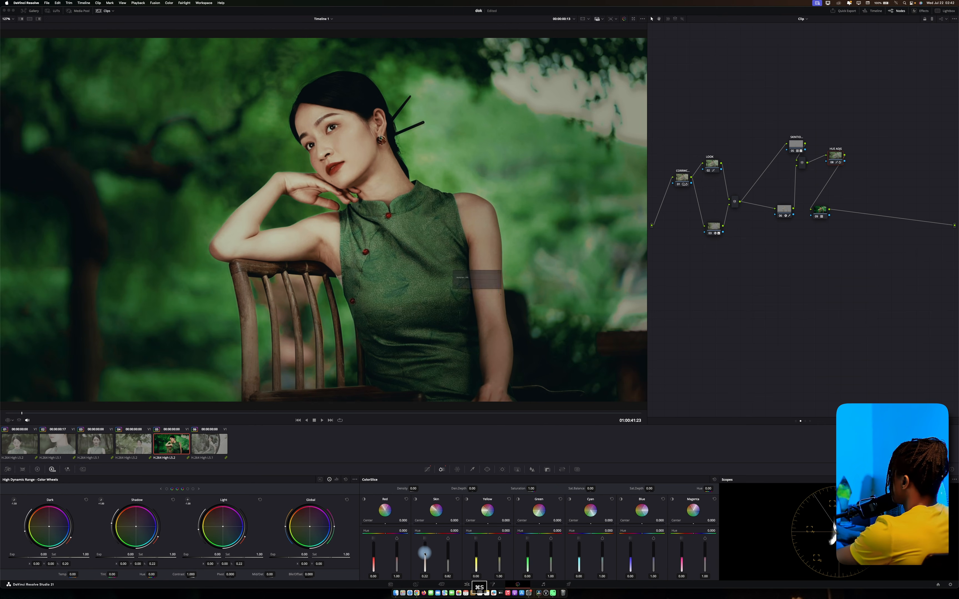
key(p)
key(super+d)
key(super+d)
key(super+d)
key(super+d)
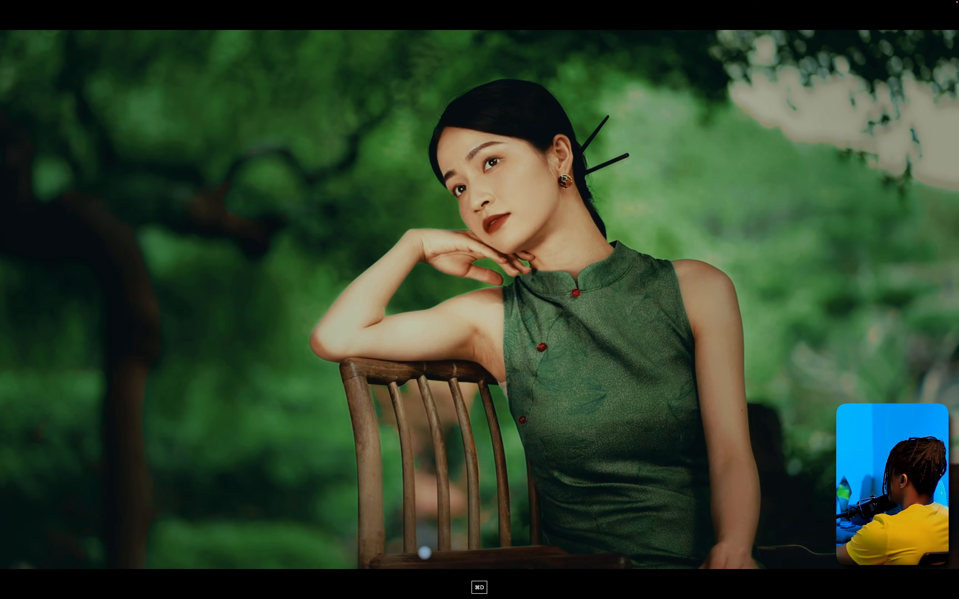
key(super+s)
key(p)
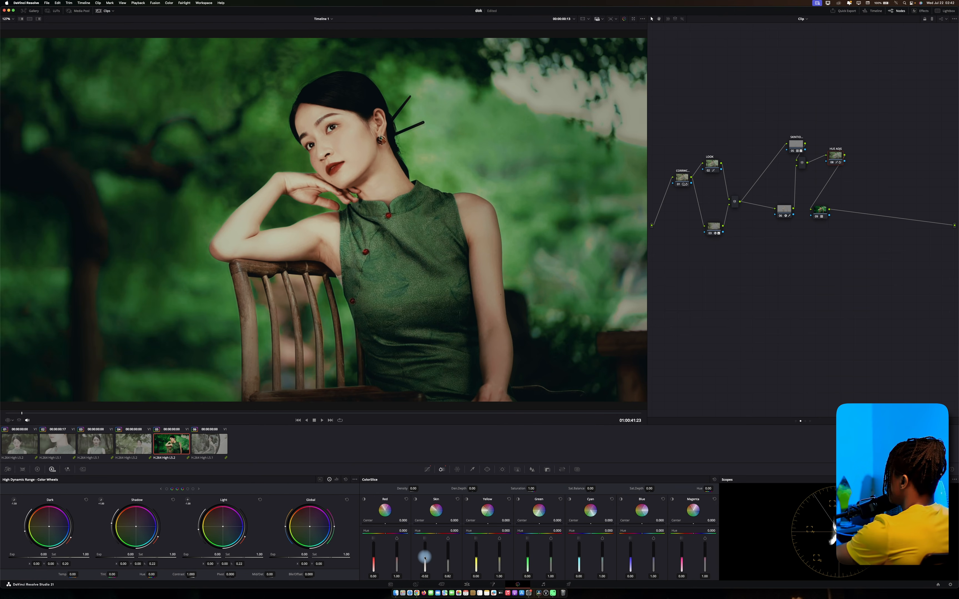
Check the ColorSlice skin adjustment at a density of about -0.02 against the node switched off, and save the project.
key(super+d)
key(super+d)
key(super+d)
key(super+s)
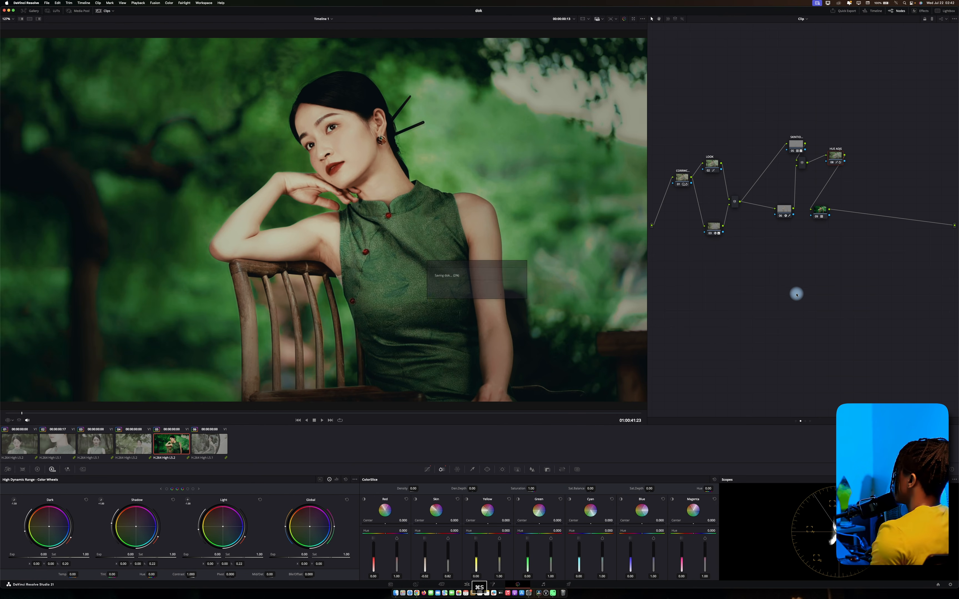
Clean up the node graph and move the second parallel mixer closer to the two skin nodes.
right_click(841, 115)
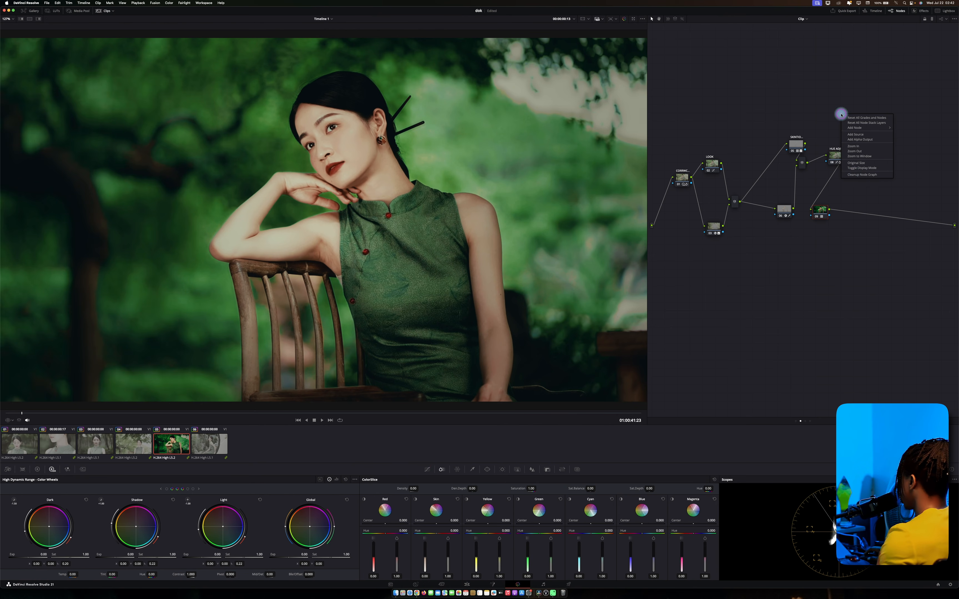
click(853, 175)
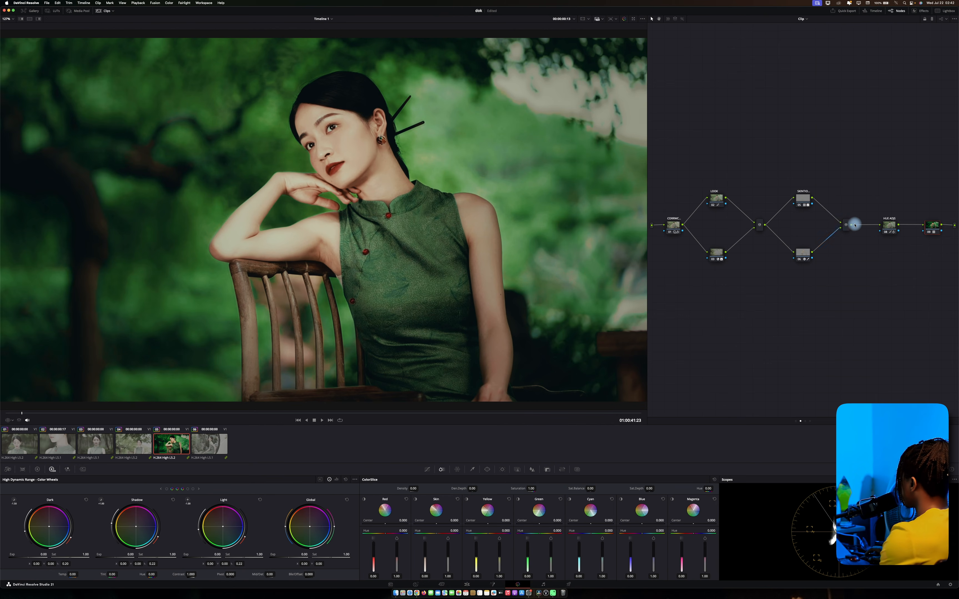
click(814, 224)
drag(813, 224, 823, 224)
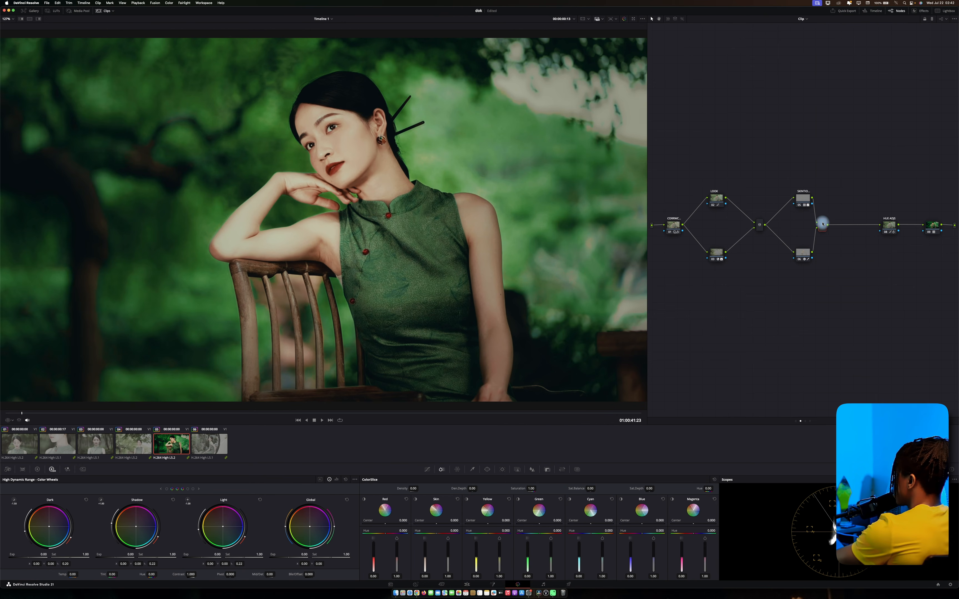
Add a serial node after the second parallel mixer and apply the Glow effect to it.
key(alt+s)
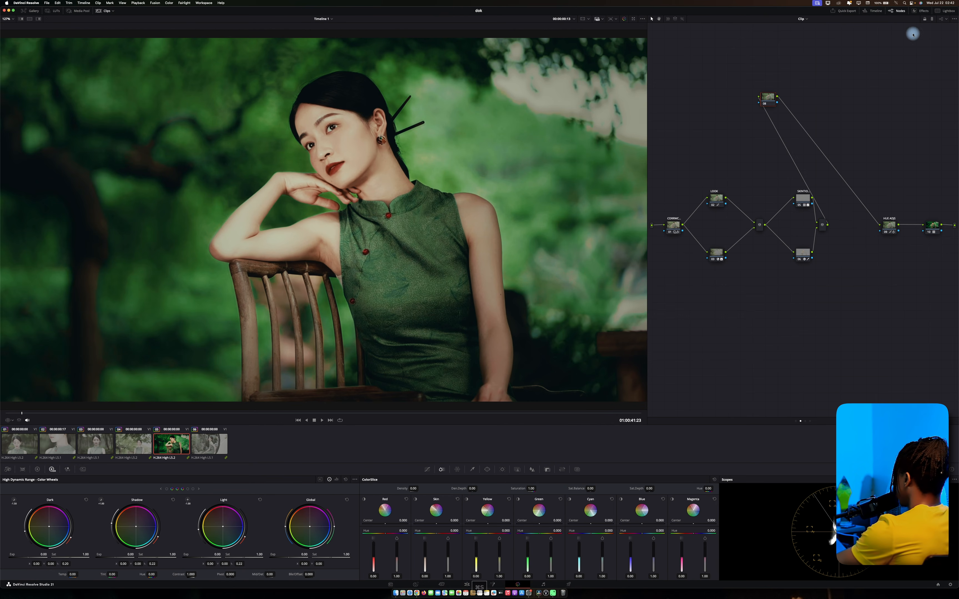
click(917, 14)
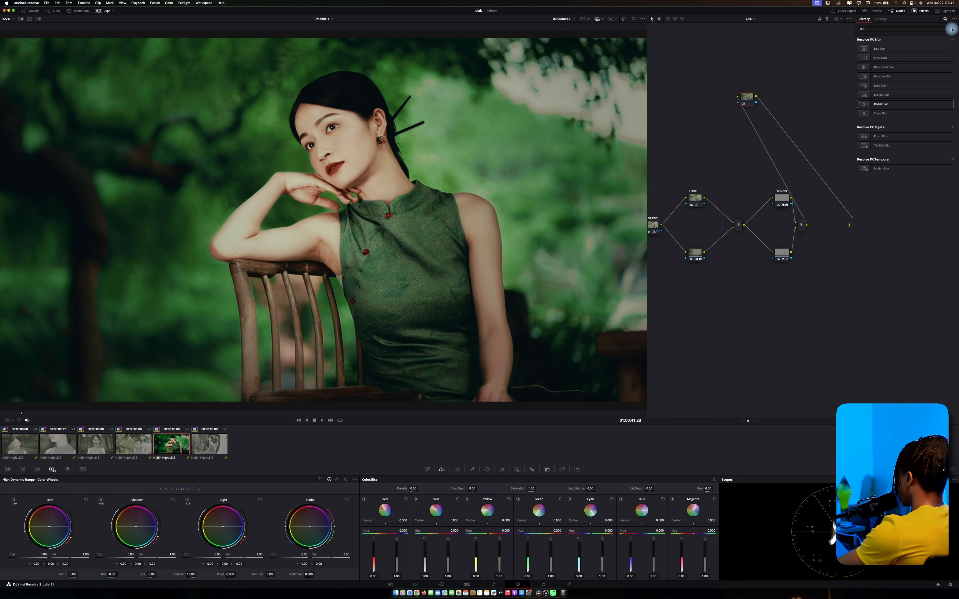
click(951, 29)
text(GLOW)
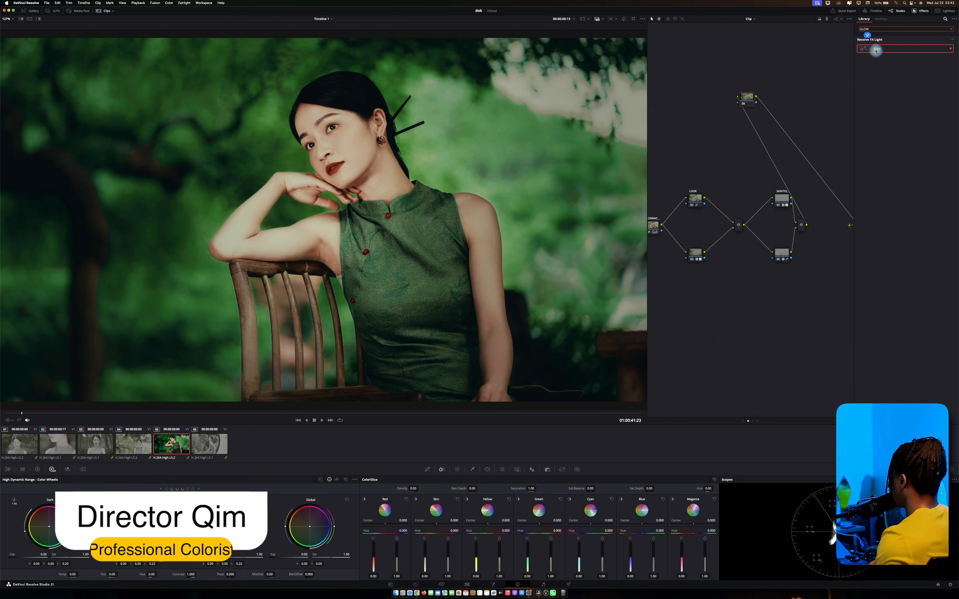
drag(766, 80, 748, 97)
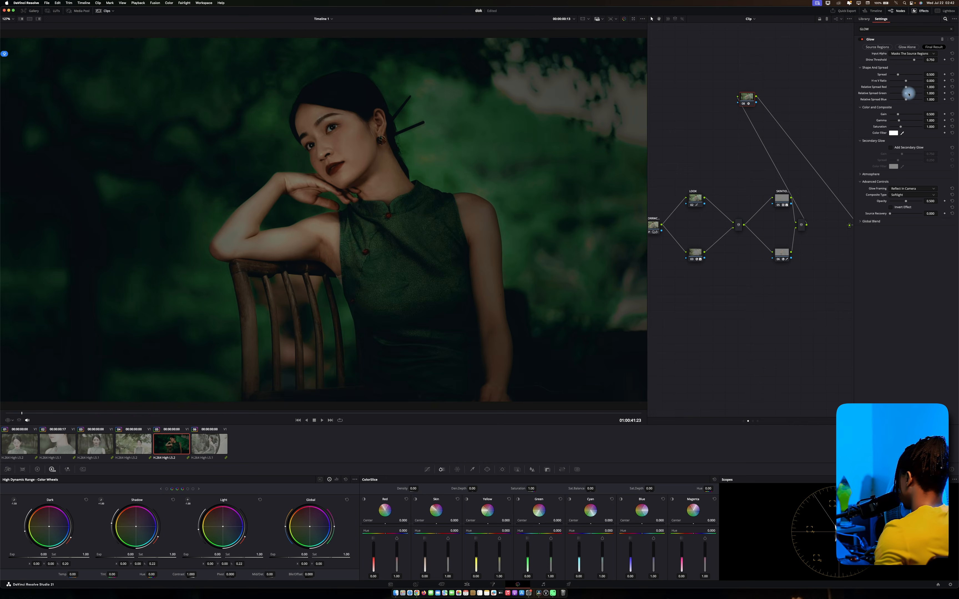
Set the Glow to shine threshold 0.140, spread 0.357, gain 0.357, opacity 0.279 and global blend 0.302.
drag(914, 59, 892, 56)
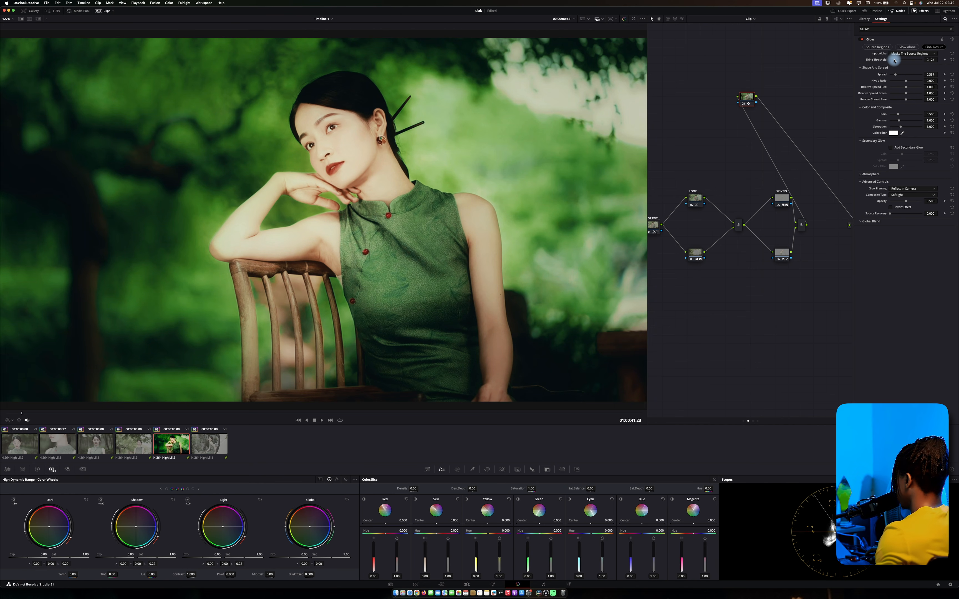
drag(898, 115, 895, 114)
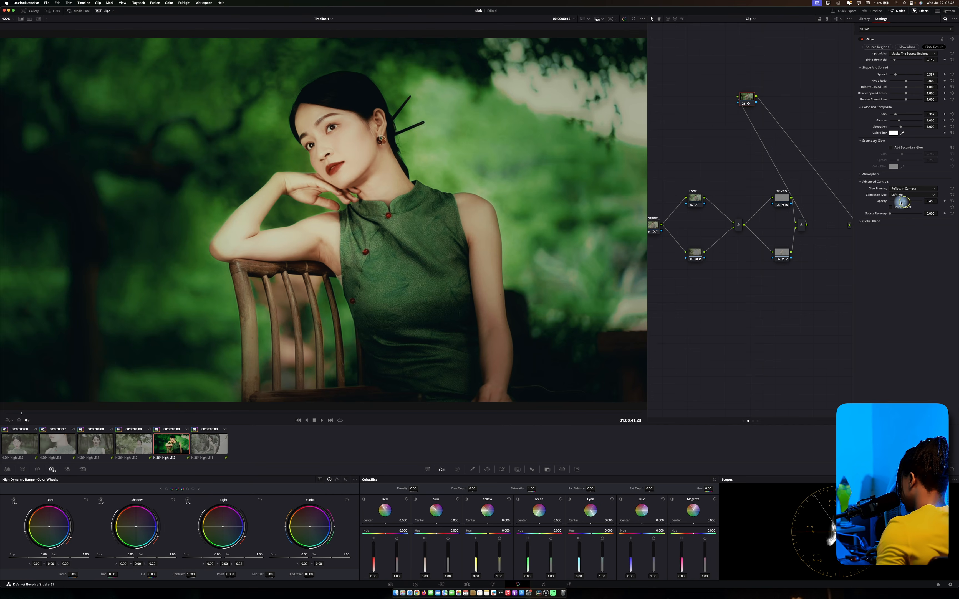
drag(901, 203, 898, 202)
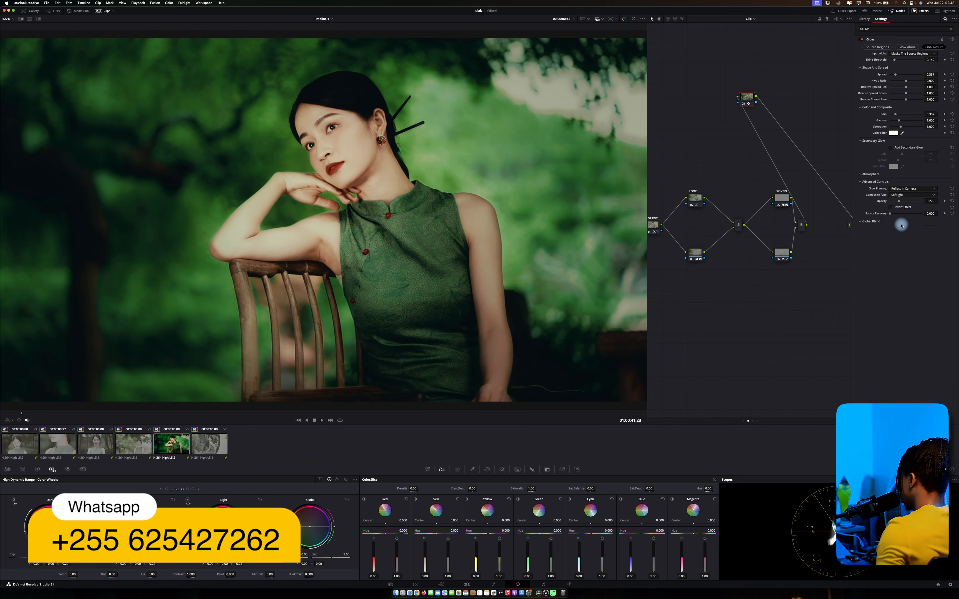
drag(906, 229, 900, 227)
Compare the frame with and without the Glow effect, including at full screen, and save the project.
click(861, 39)
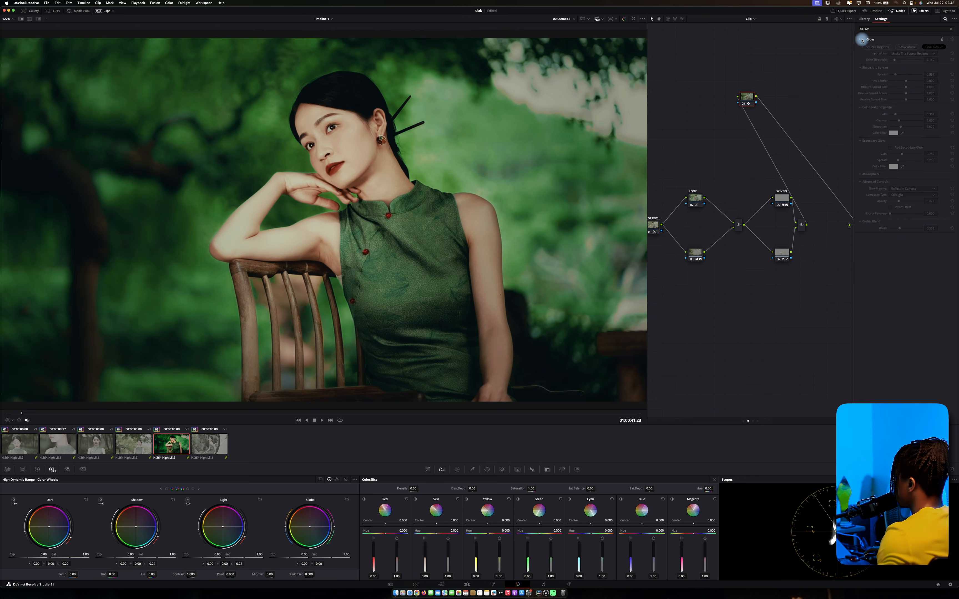
click(862, 39)
key(p)
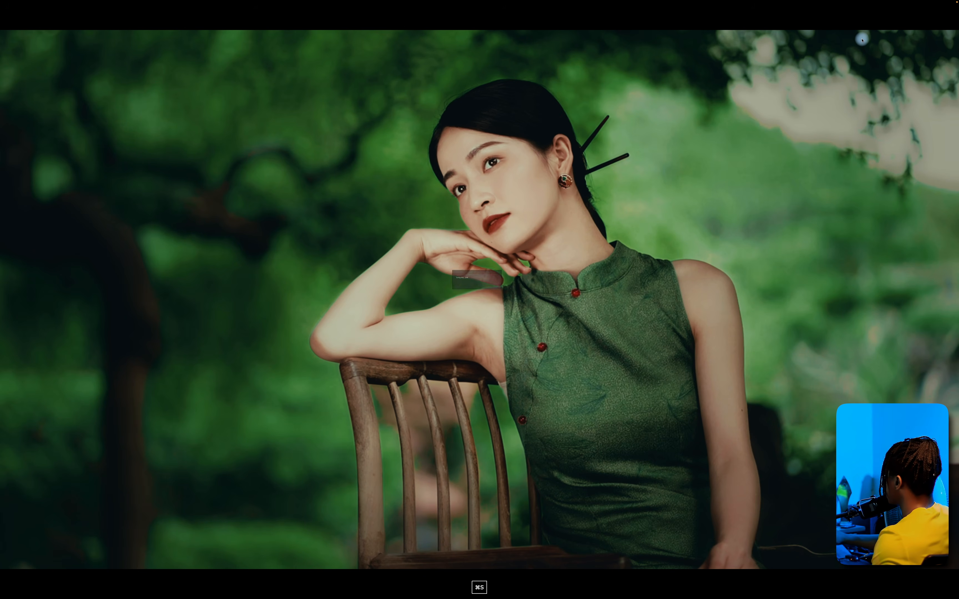
key(super+d)
key(p)
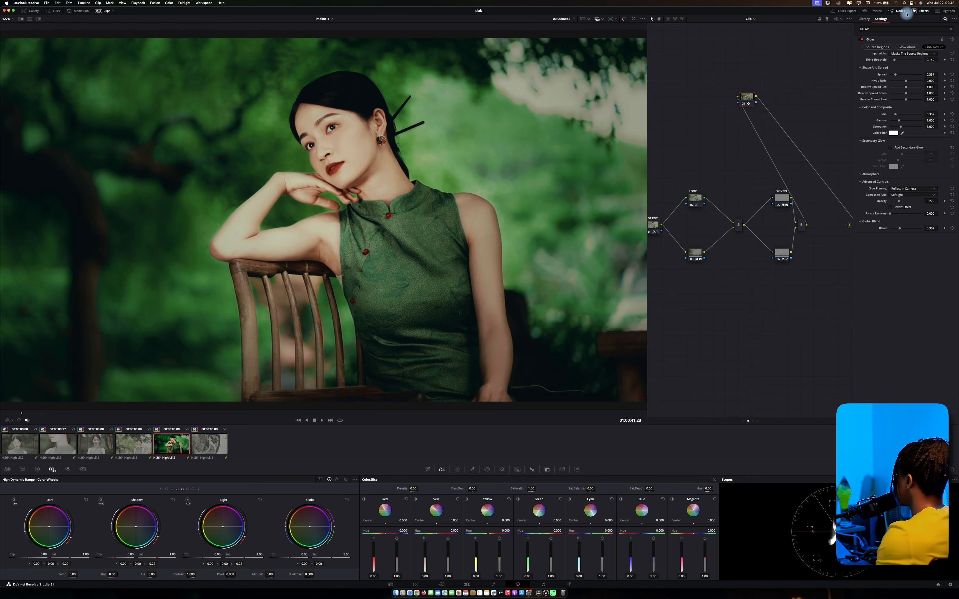
Clean up the node graph so the glow node lines up after the second parallel mixer.
click(920, 11)
right_click(872, 116)
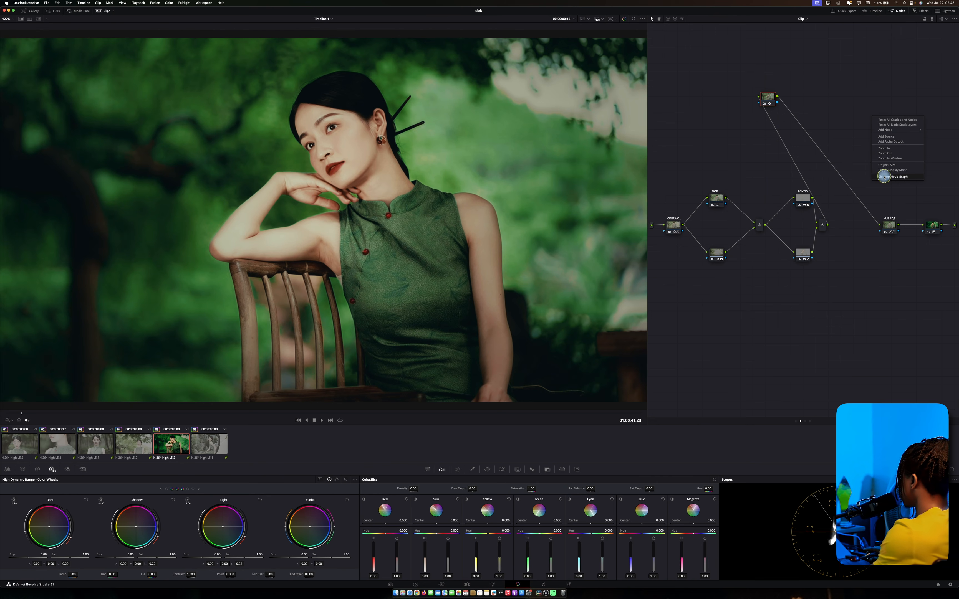
click(884, 176)
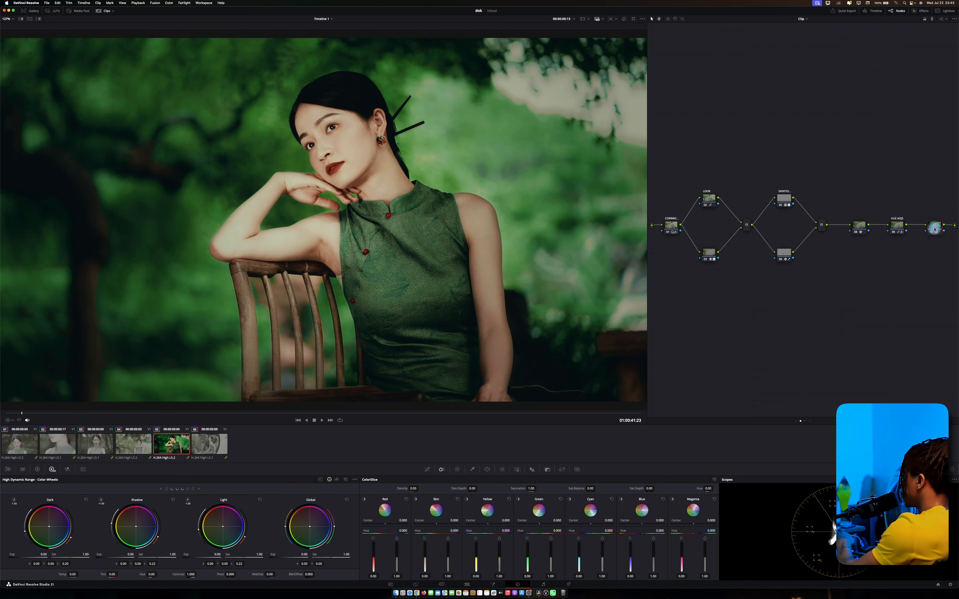
Add a serial node after the last node, move it below the chain and save the project.
key(alt+s)
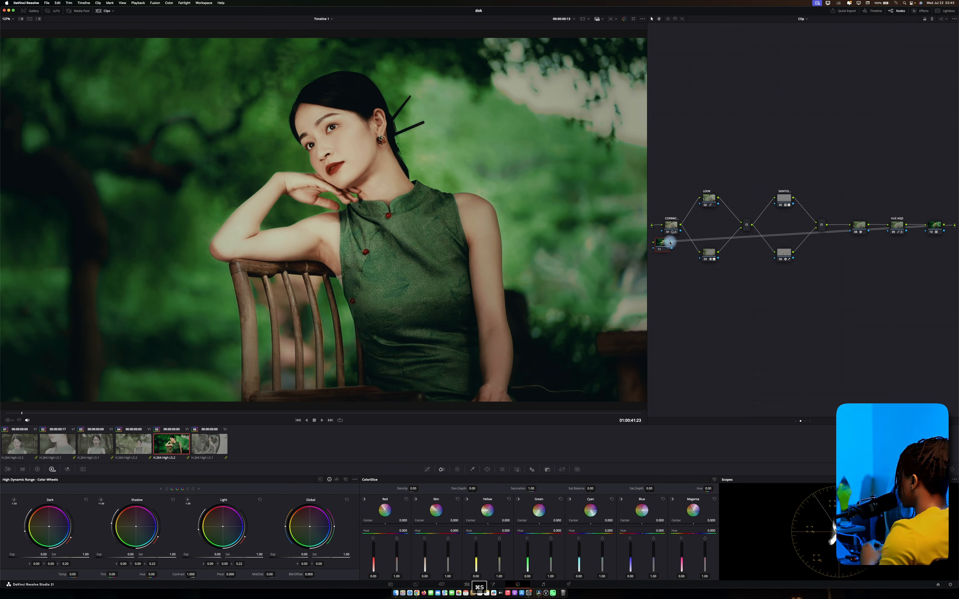
click(663, 242)
key(super+s)
Insert a serial node before the first correction node and sharpen it with a blur radius of 0.46.
click(674, 225)
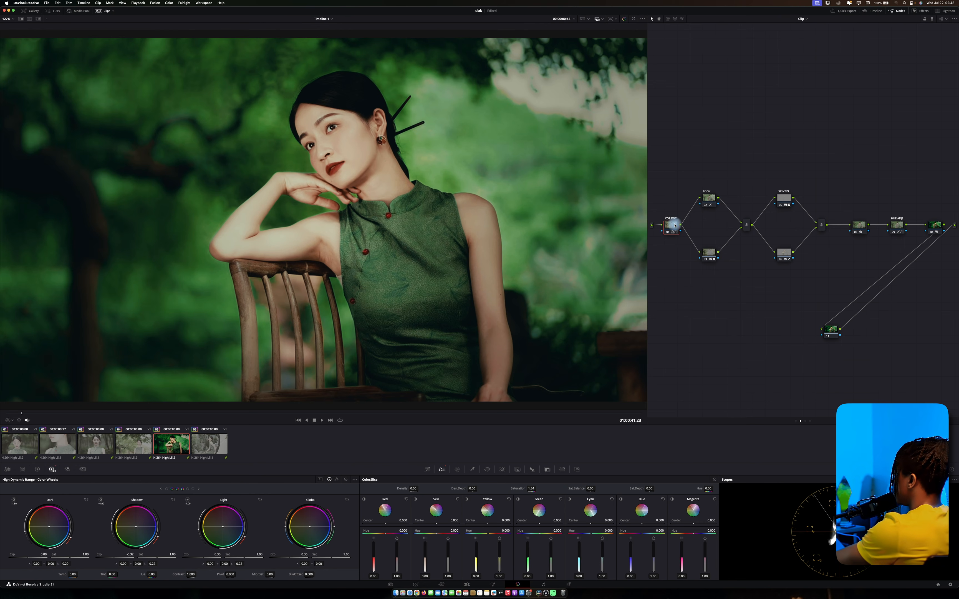
key(shift+s)
click(532, 469)
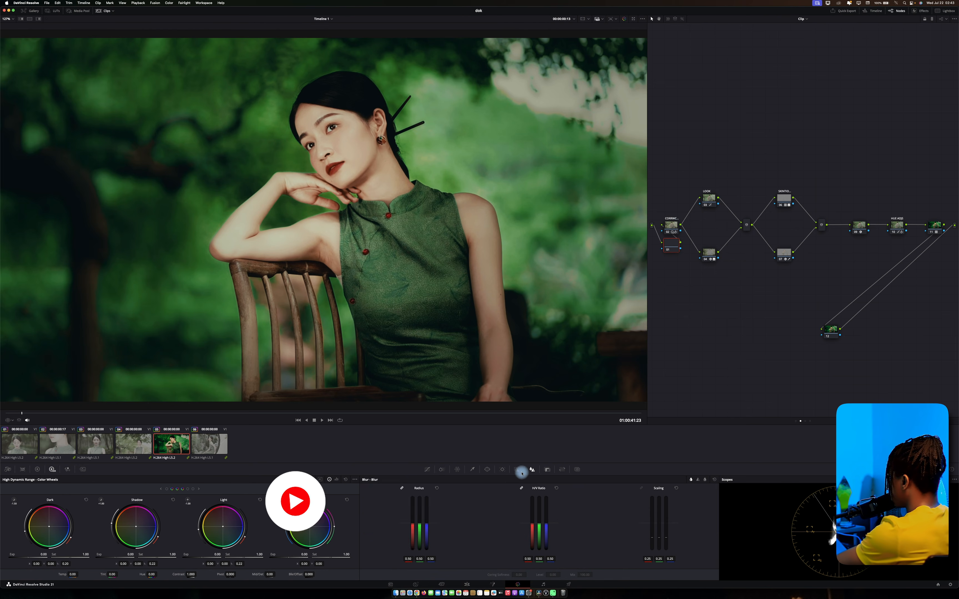
drag(424, 526, 427, 528)
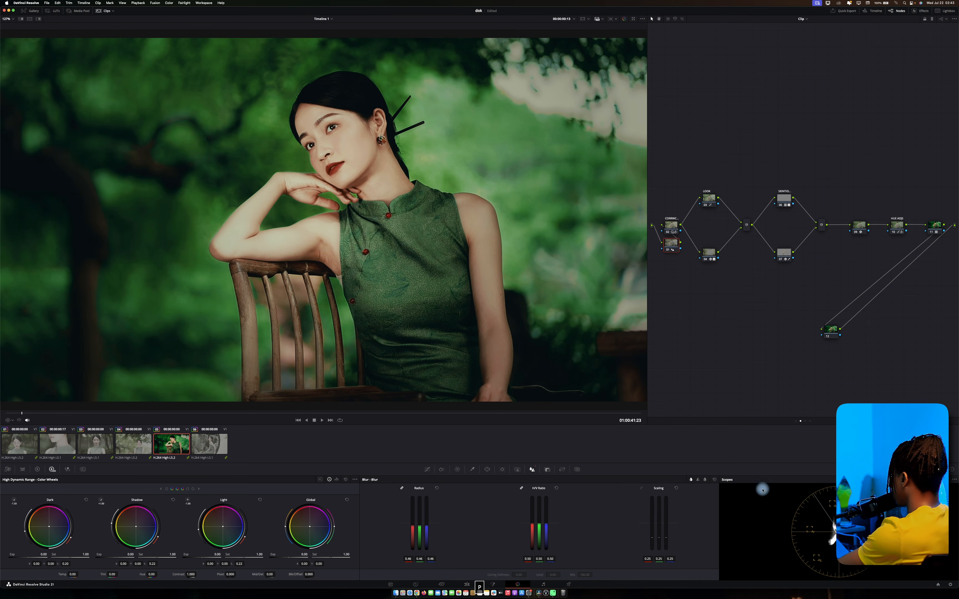
Find the Genesis 1.6.2 film effect with the search term GEN and apply it to the new last node.
drag(829, 331, 724, 348)
click(921, 11)
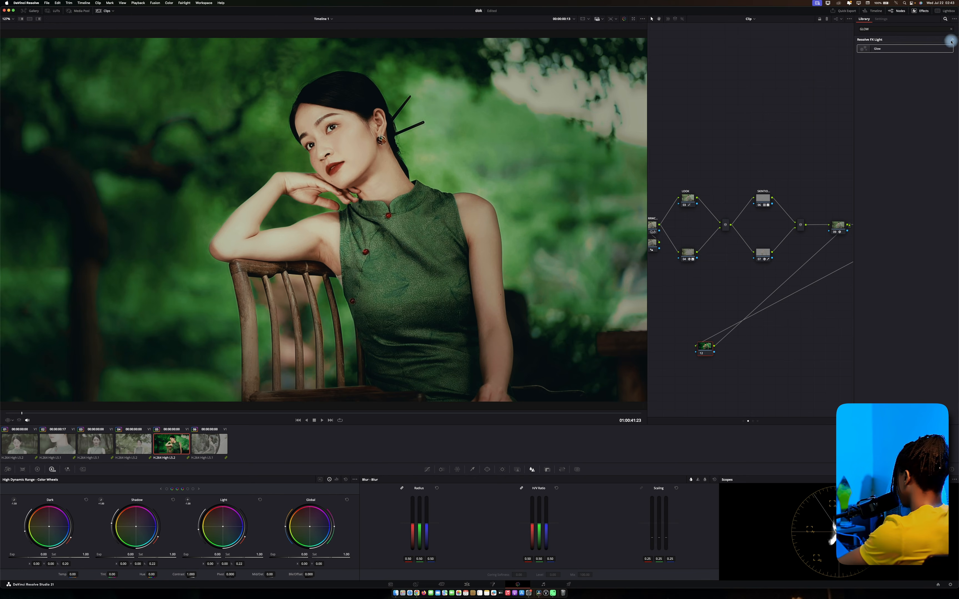
click(945, 18)
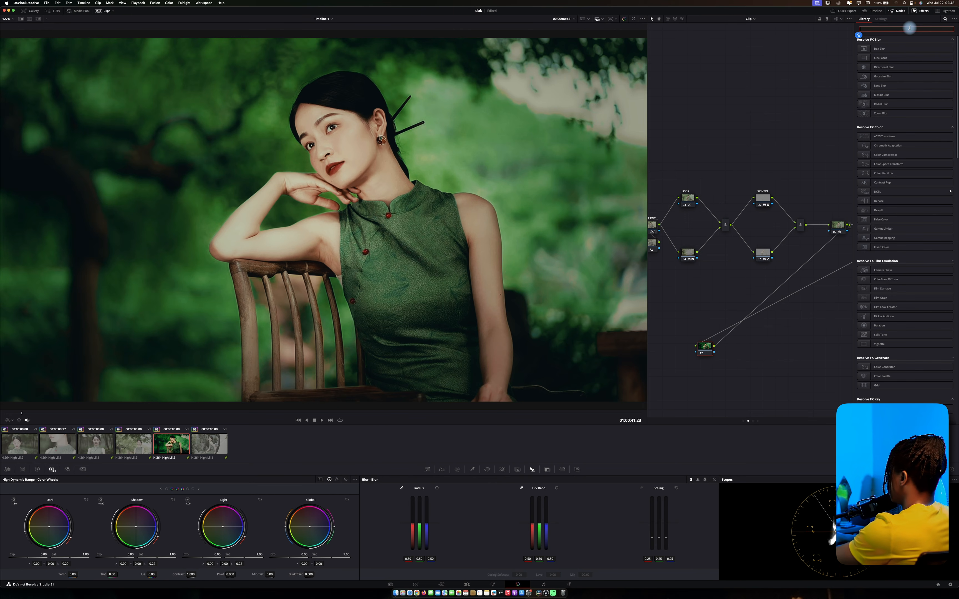
text(GEN)
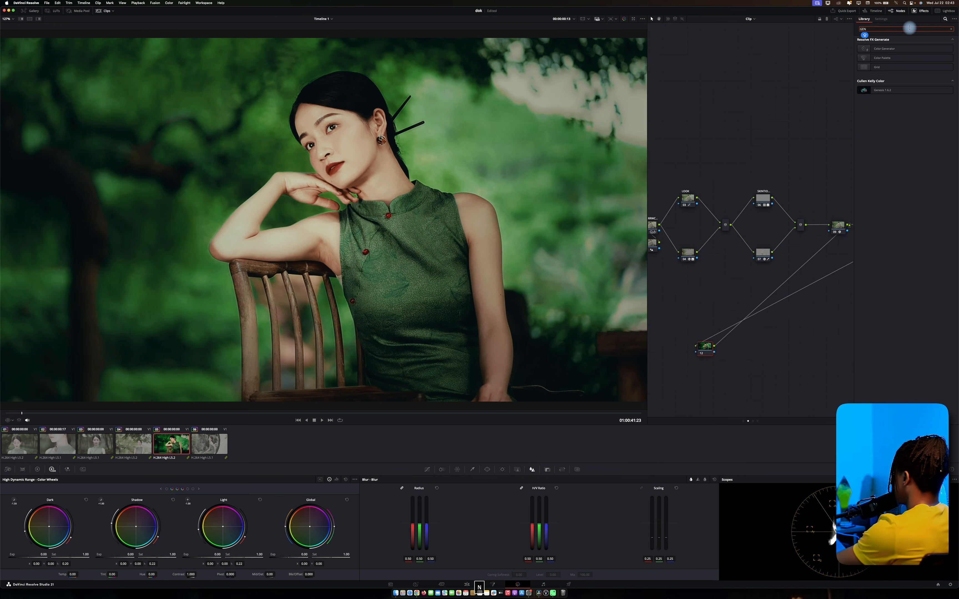
drag(878, 89, 705, 352)
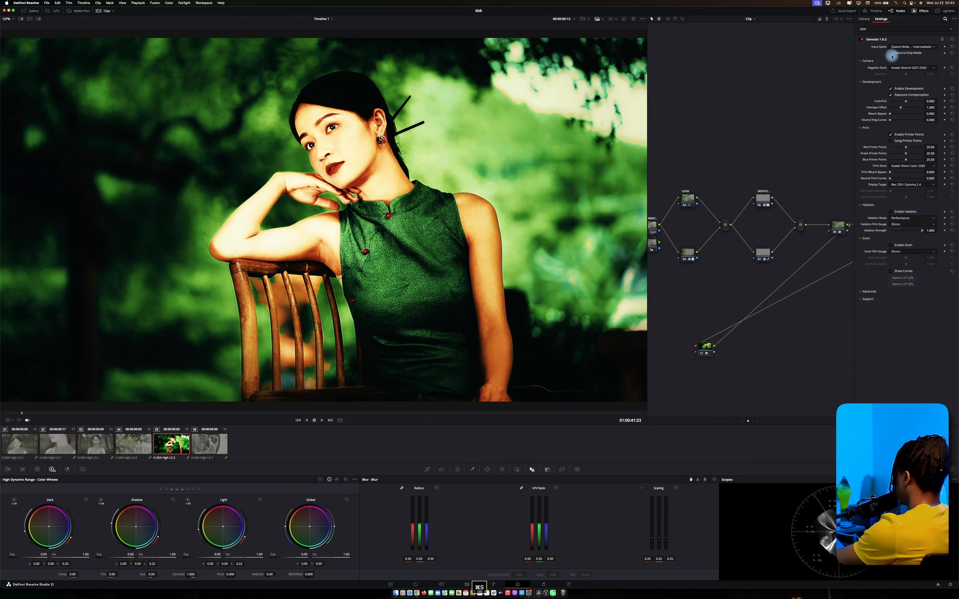
Switch Genesis to Texture-Only Mode, enabling halation and 35mm grain with grain strength 2.000 and grain saturation 0.000.
click(902, 52)
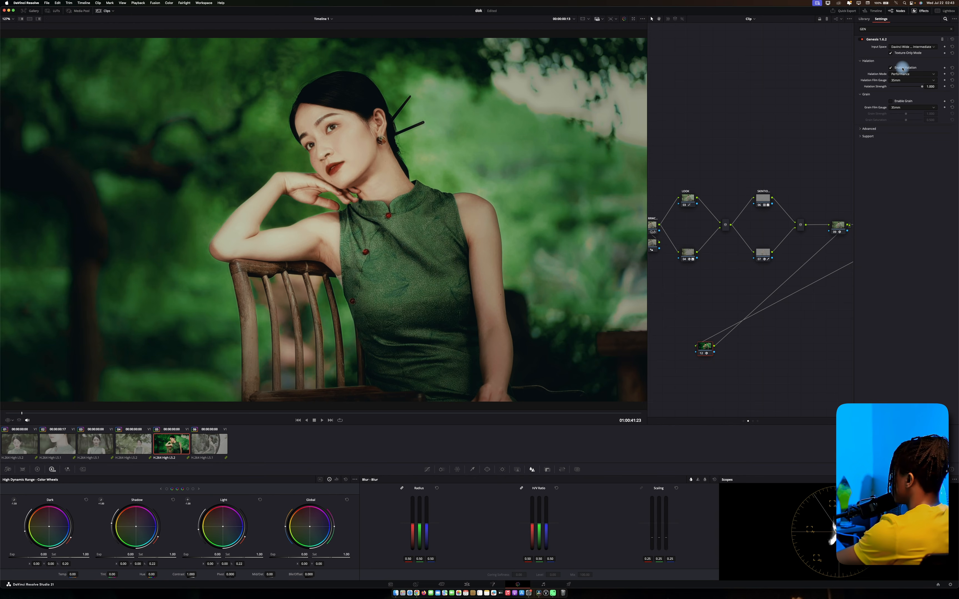
click(901, 102)
drag(906, 114, 809, 119)
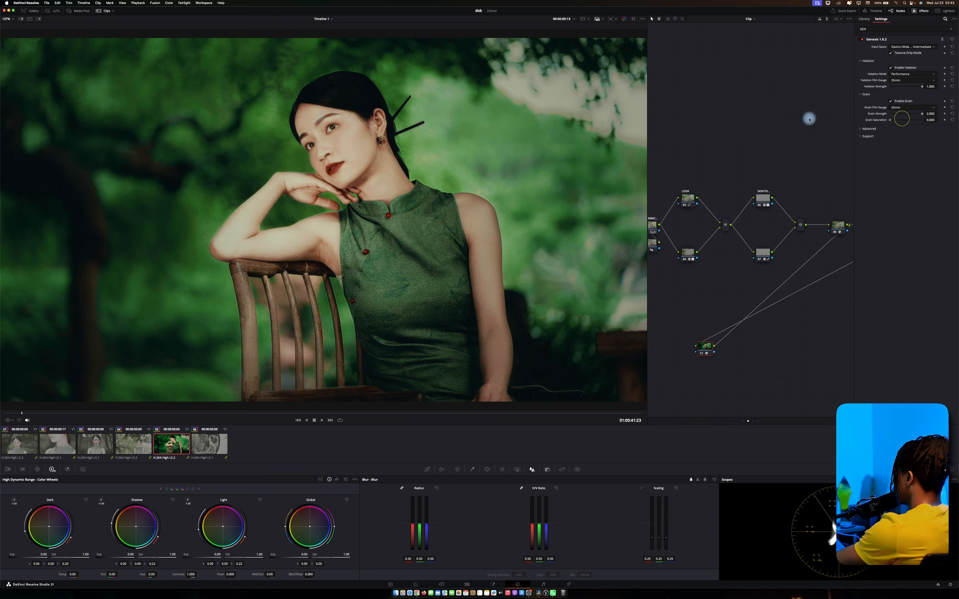
Compare the frame with and without the Genesis grain and halation at full screen, and save the project.
click(920, 10)
key(p)
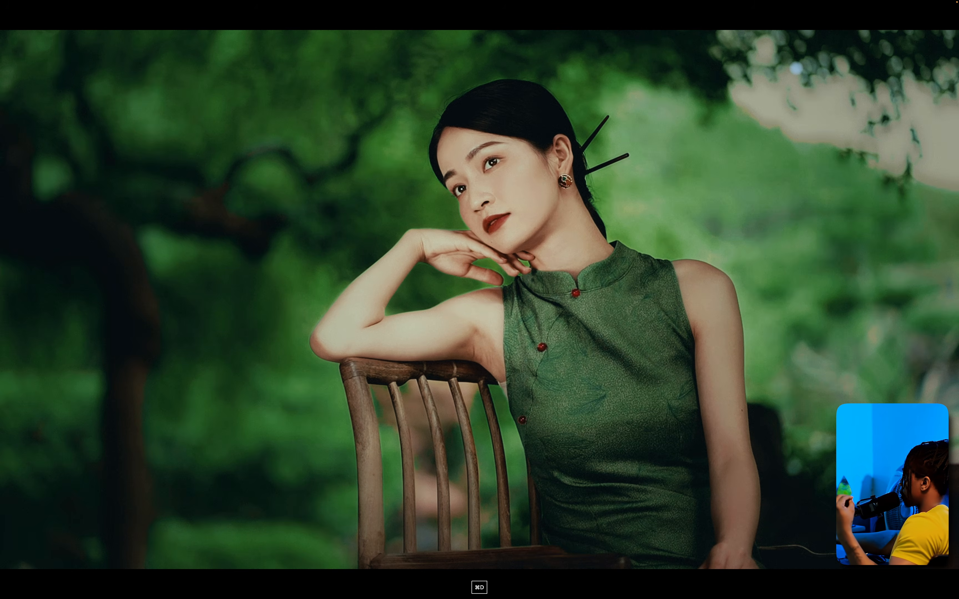
key(super+s)
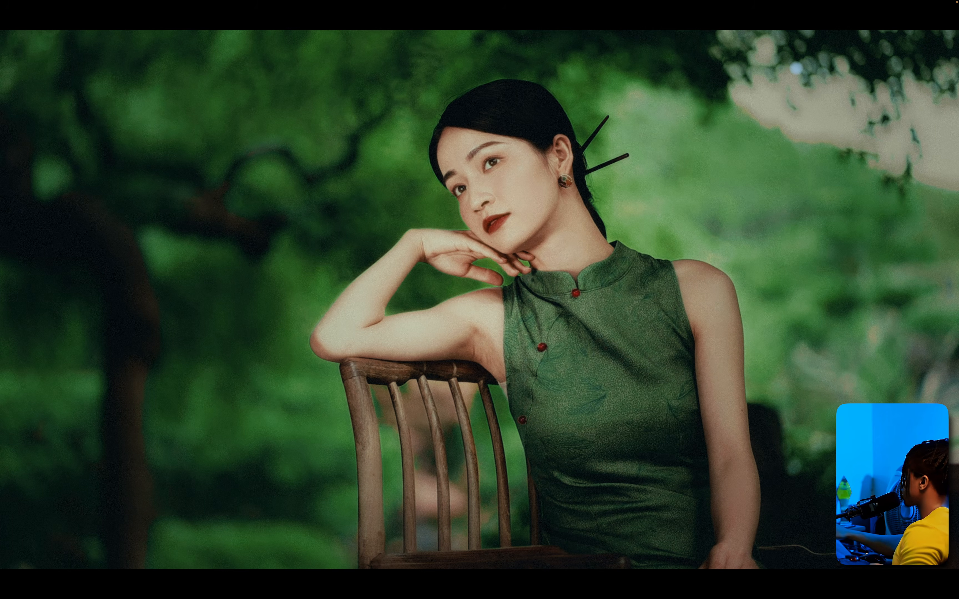
key(p)
Clean up the node graph so the sharpening and Genesis nodes fall in line with the chain.
right_click(809, 79)
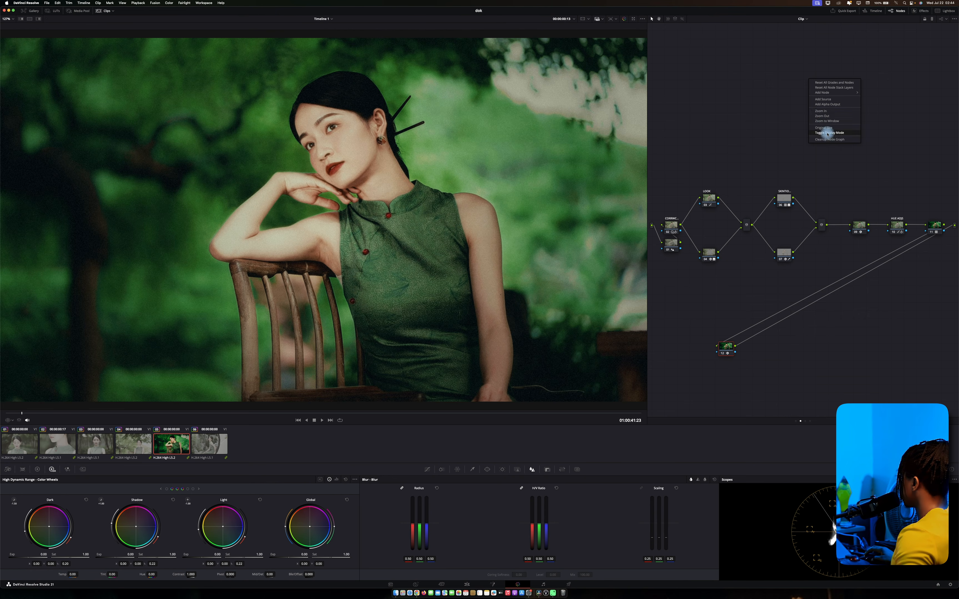
click(829, 139)
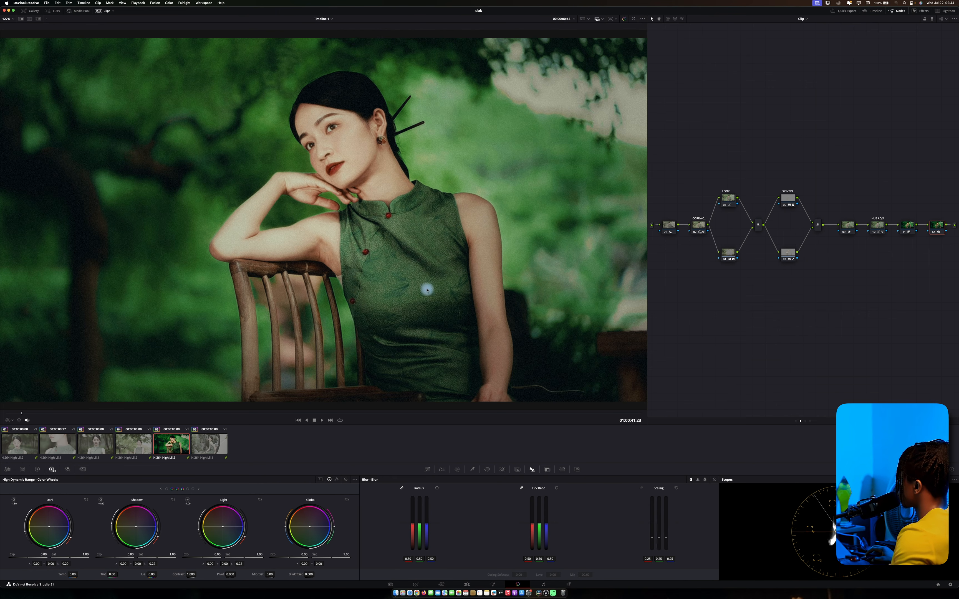
Copy the finished grade from clip 05 to clip 06 and nudge its circular window over the woman.
click(215, 448)
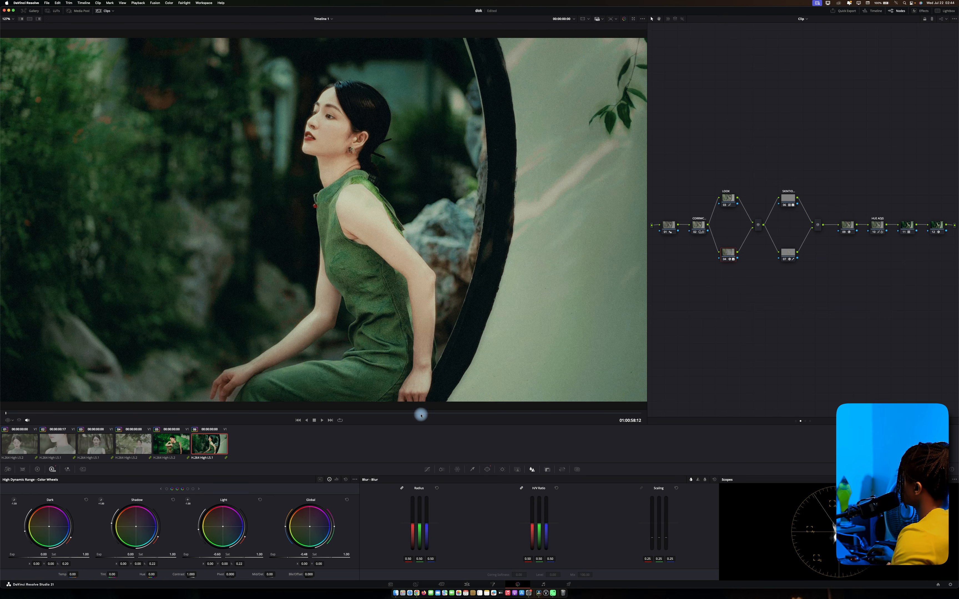
click(487, 469)
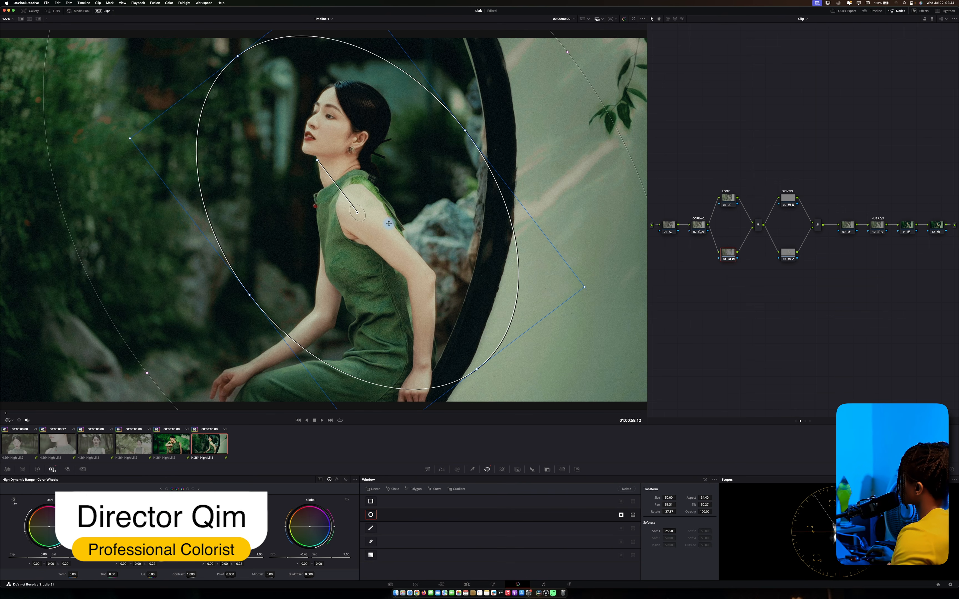
Copy the grade to clip 04 and reposition the circular window around the woman's head and torso.
click(131, 444)
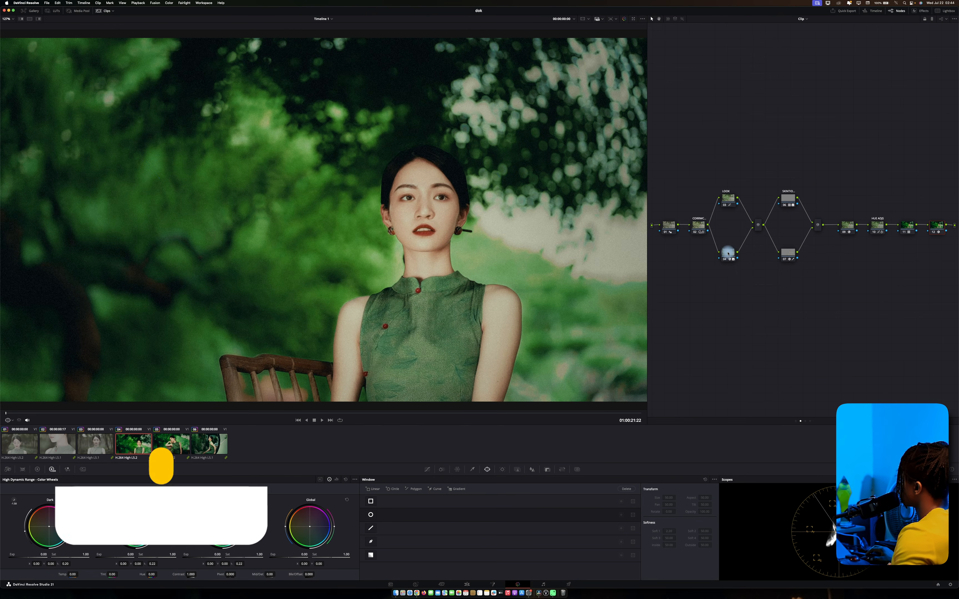
click(728, 252)
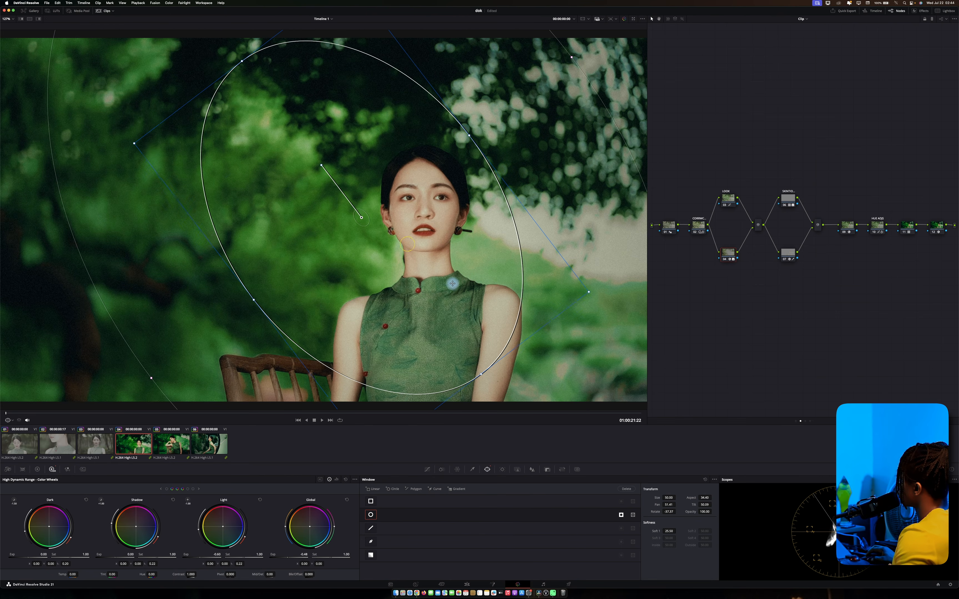
drag(453, 284, 465, 305)
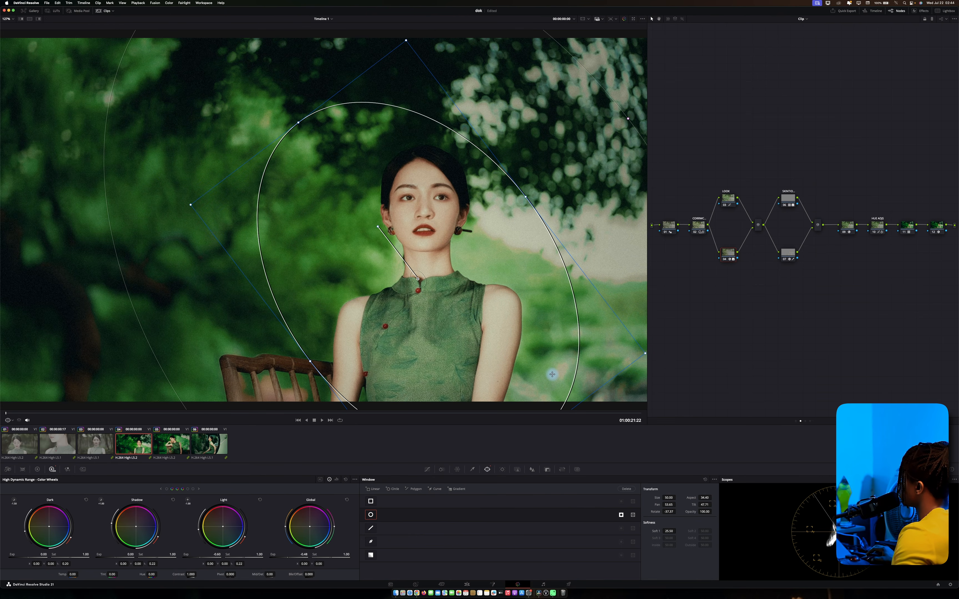
Lower the Global exposure to 0.12 on clip 04's correction node before the first parallel split.
click(695, 230)
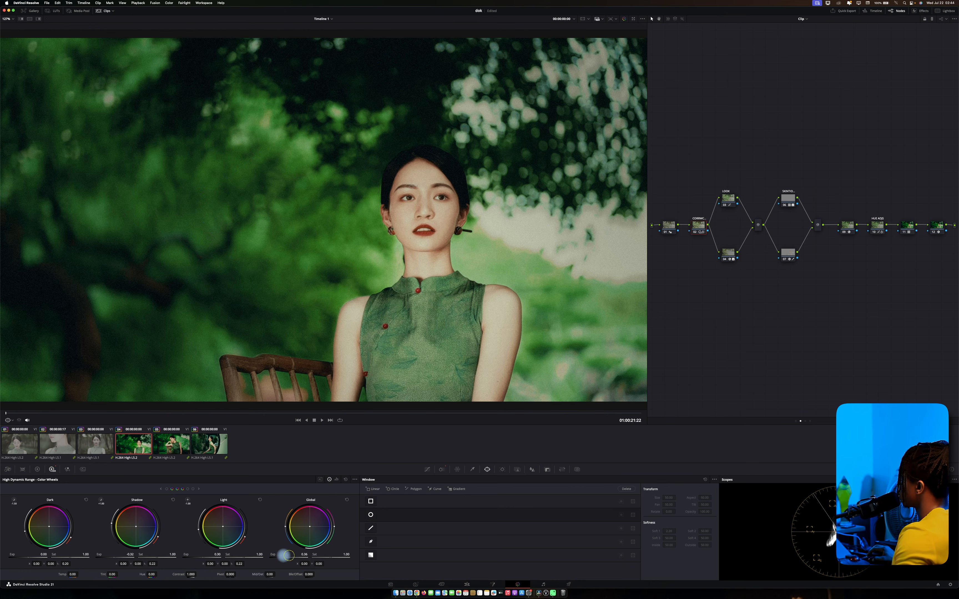
drag(288, 556, 245, 550)
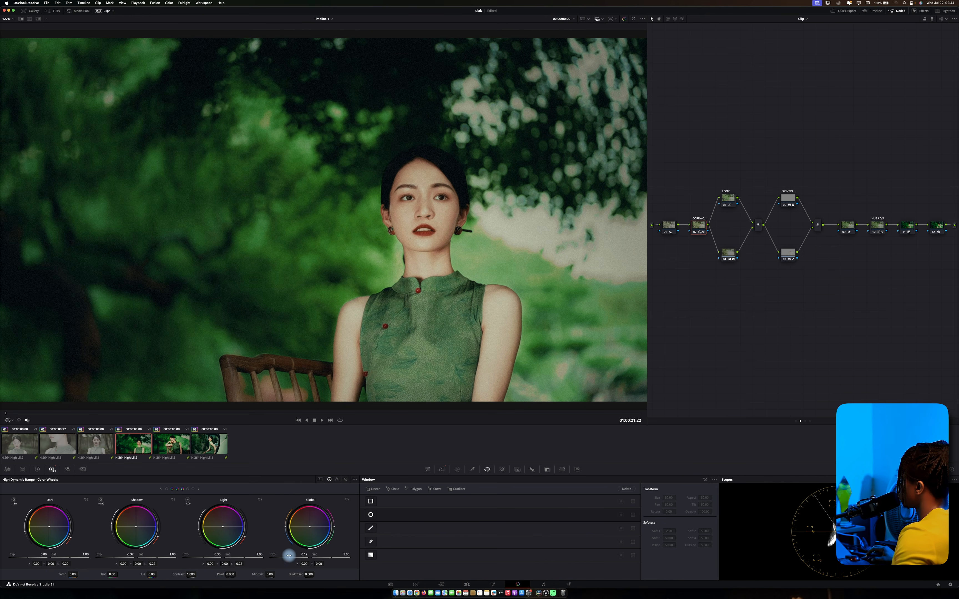
Copy the grade from clip 05 to clip 03 and select the node holding its circular window.
click(99, 449)
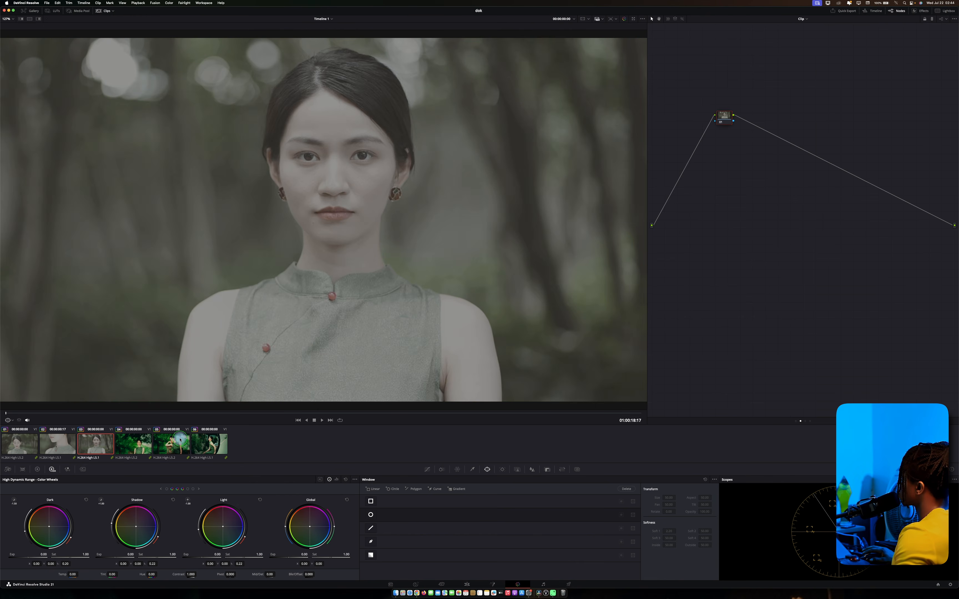
middle_click(181, 439)
click(731, 251)
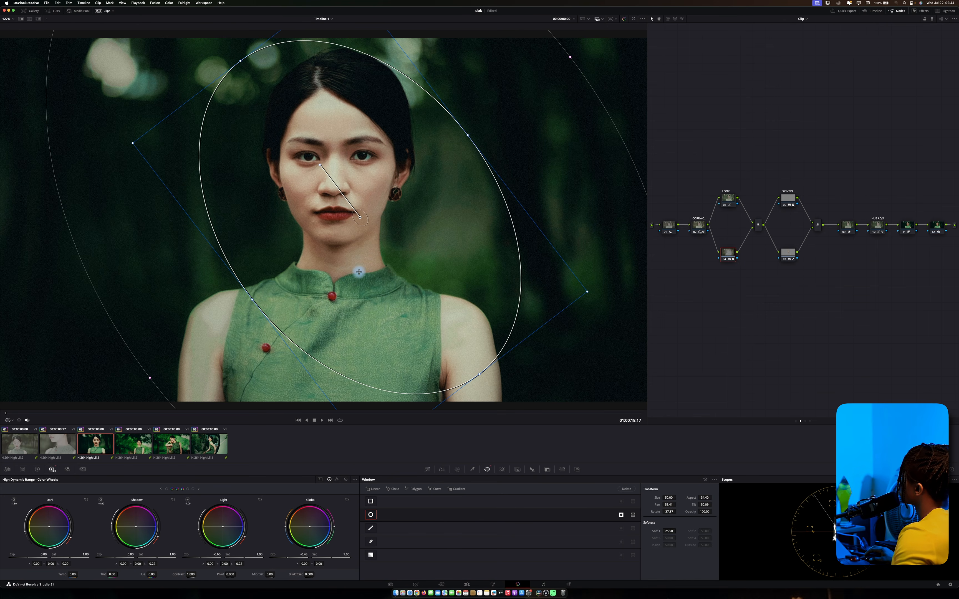
Compare clip 03 with and without the whole grade at full screen.
key(p)
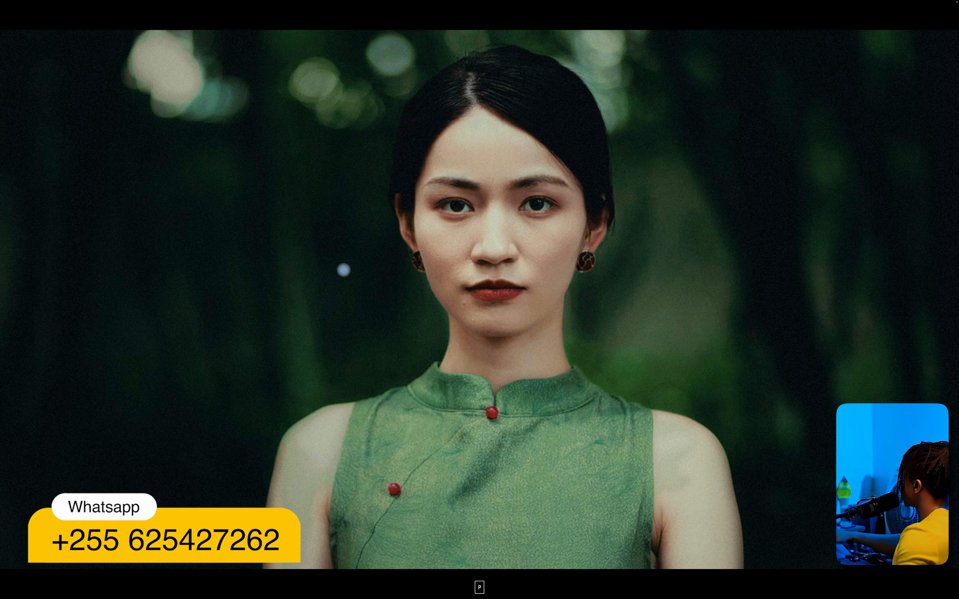
key(shift+d)
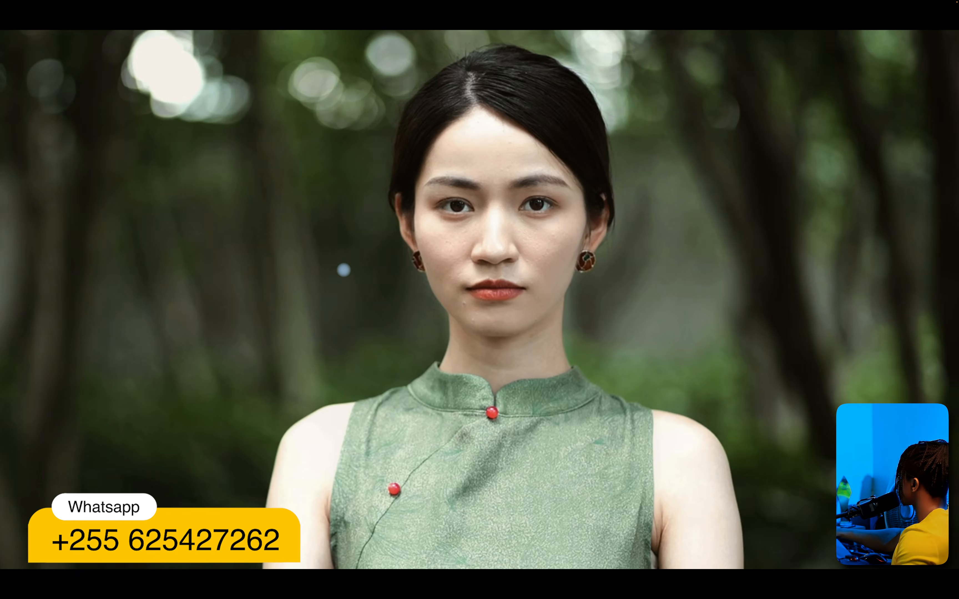
key(shift+d)
key(p)
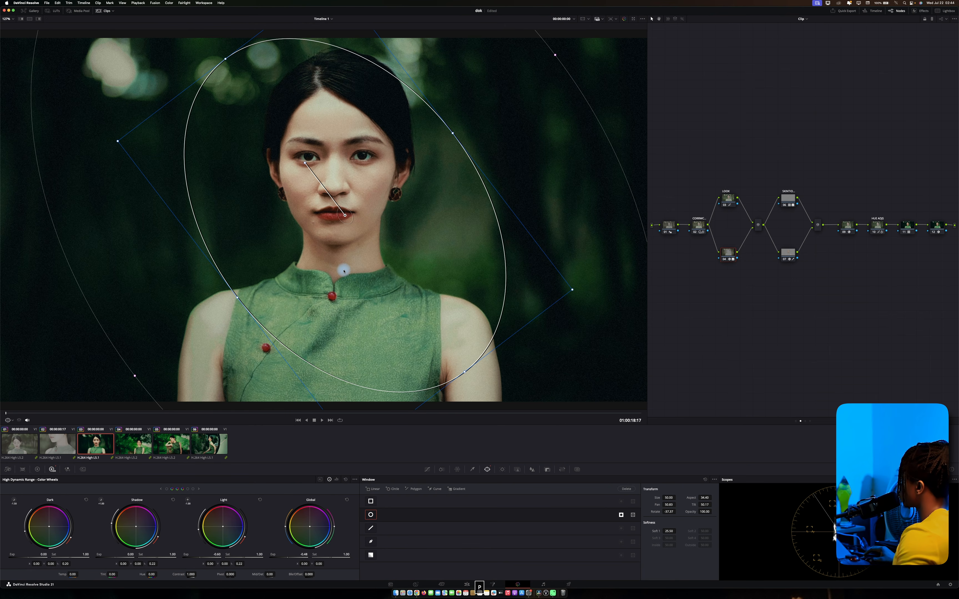
Raise the tint slightly in the primaries of clip 03's correction node, ahead of the first parallel split.
click(699, 226)
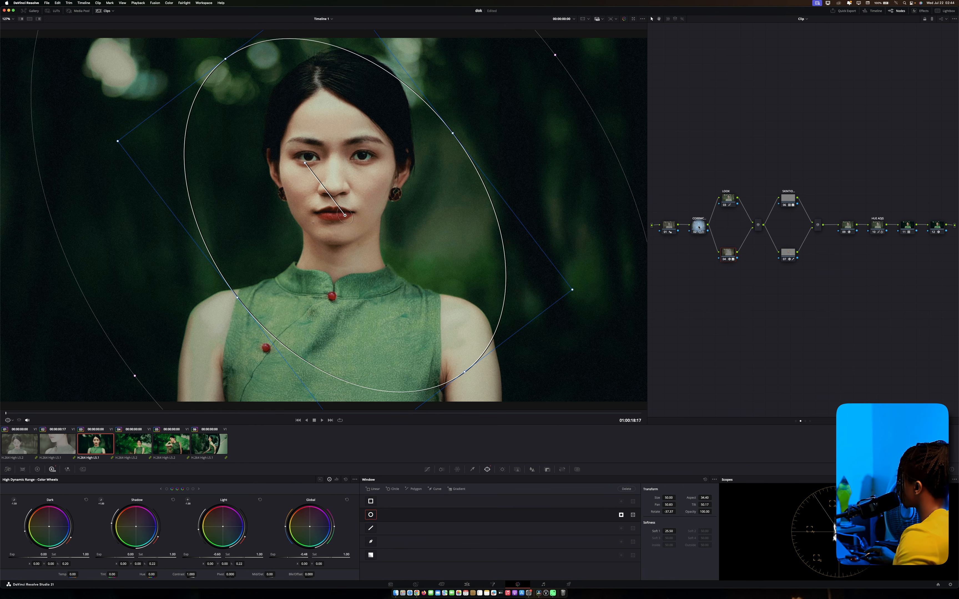
click(37, 470)
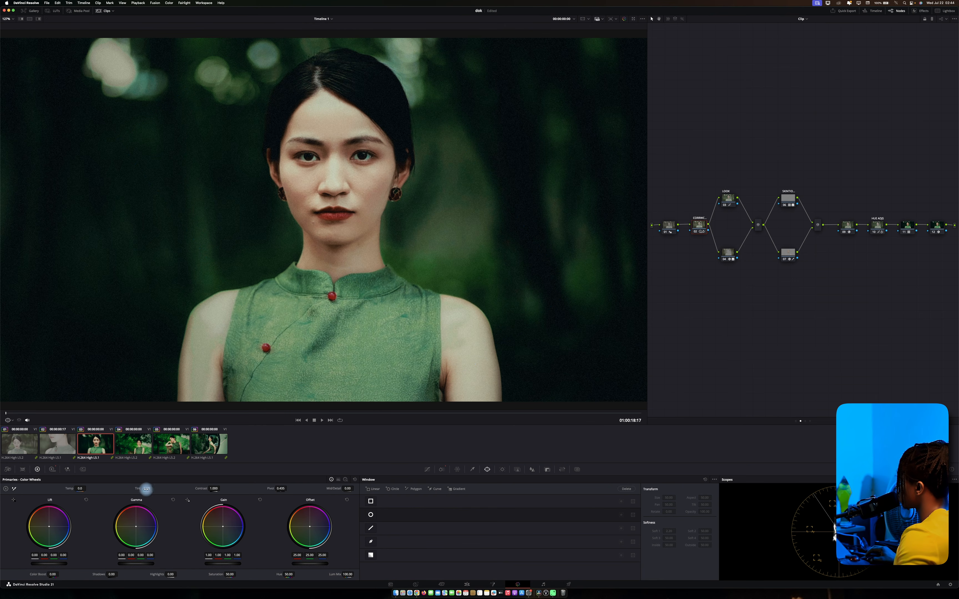
drag(152, 488, 152, 488)
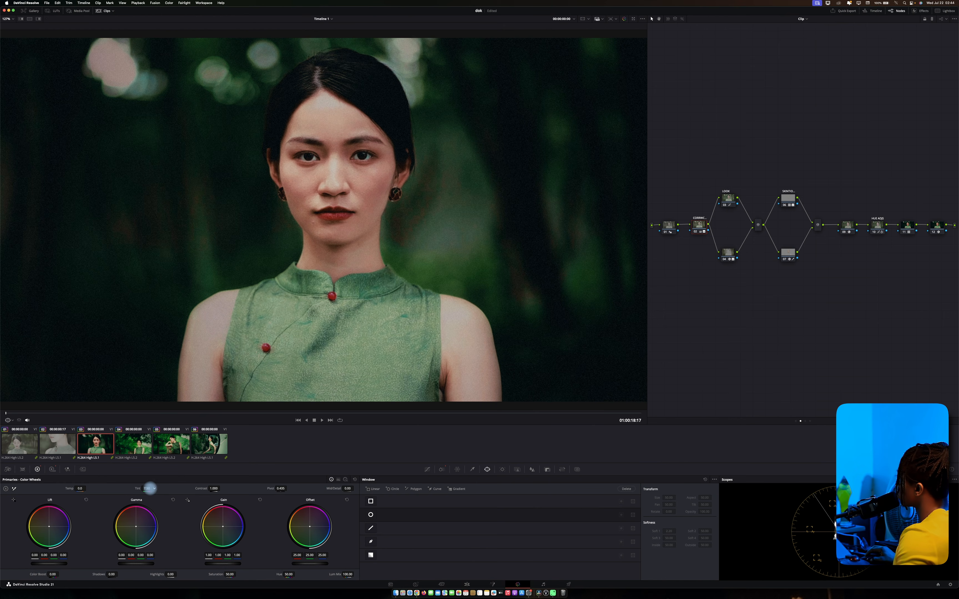
drag(150, 488, 150, 489)
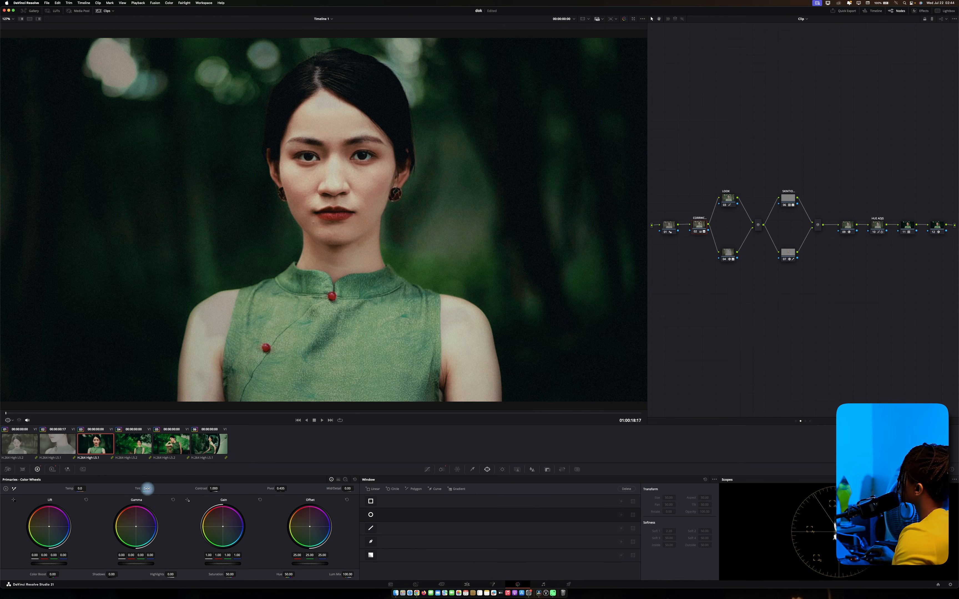
Extend the skin tone node's qualifier on clip 03 over the woman's shoulder, and check the parallel node's selection below it in highlight view.
click(787, 197)
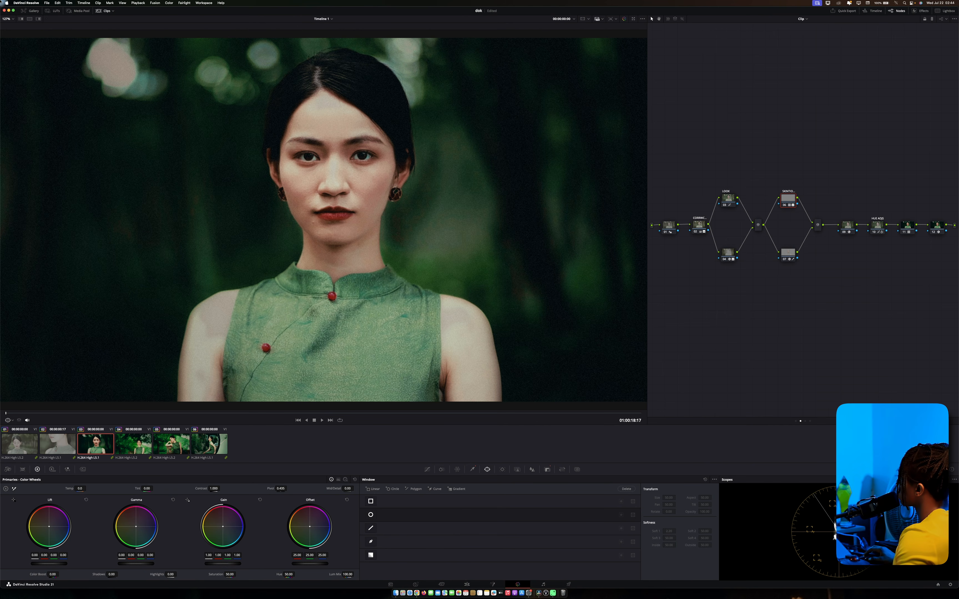
click(37, 18)
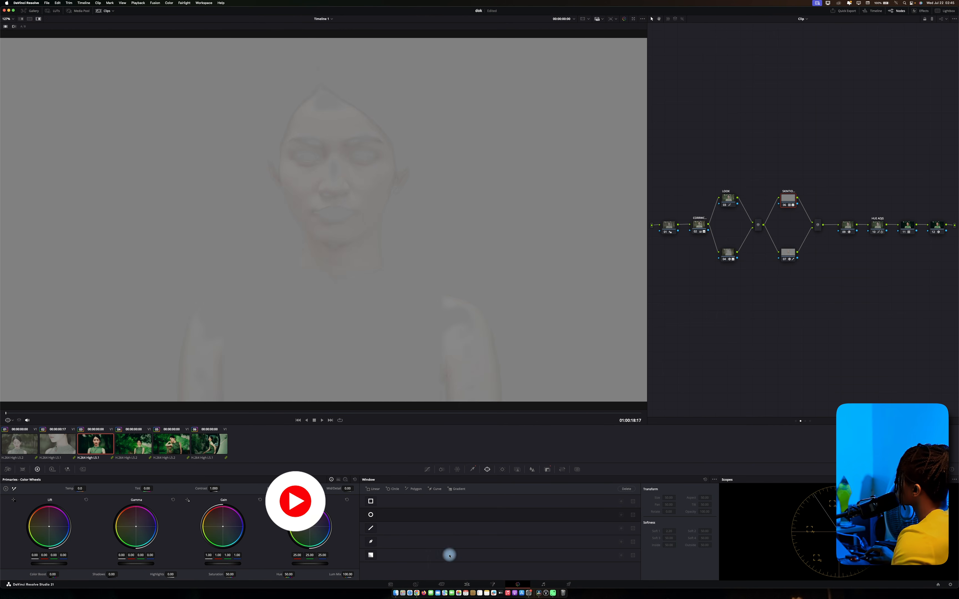
click(473, 469)
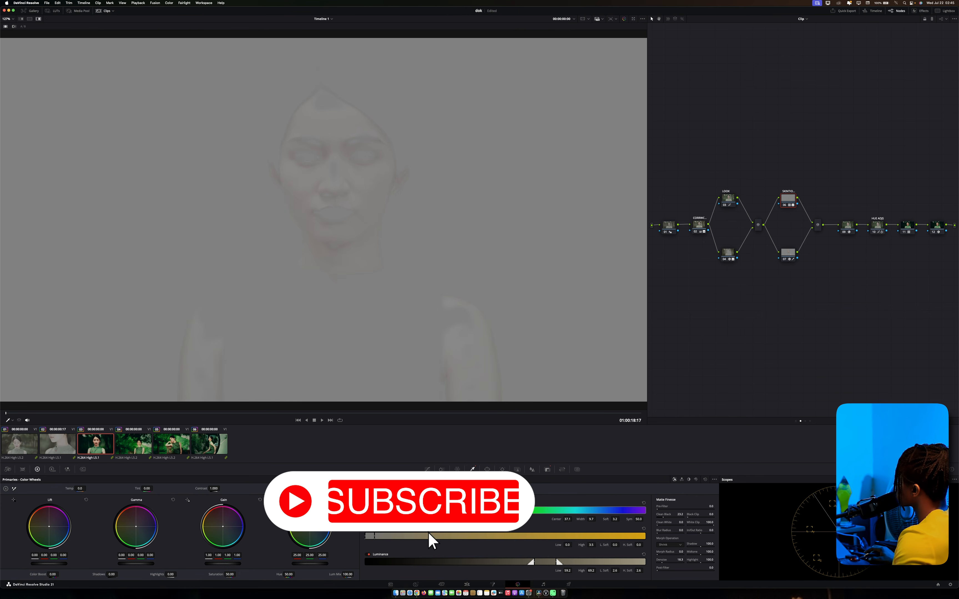
click(459, 314)
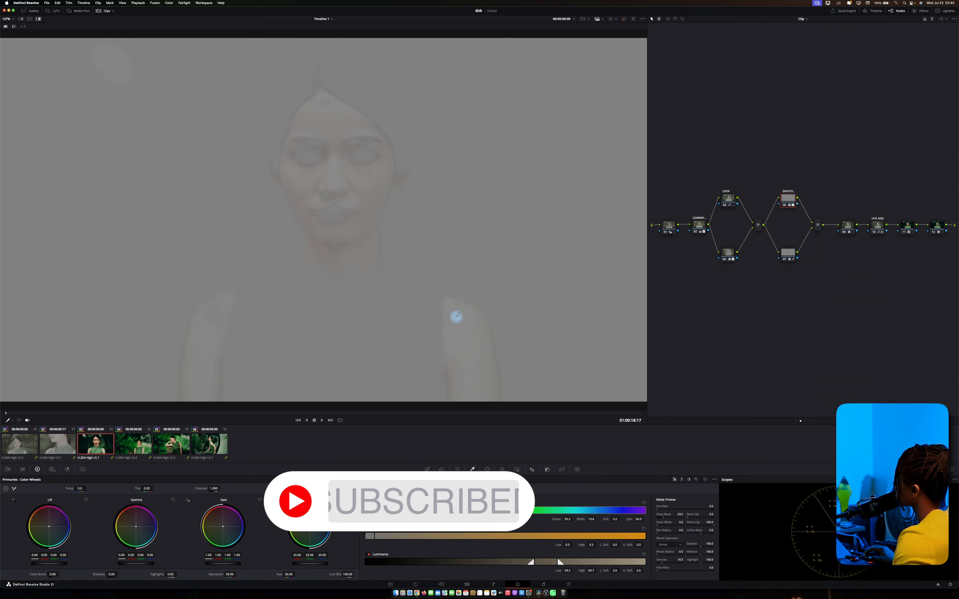
click(791, 254)
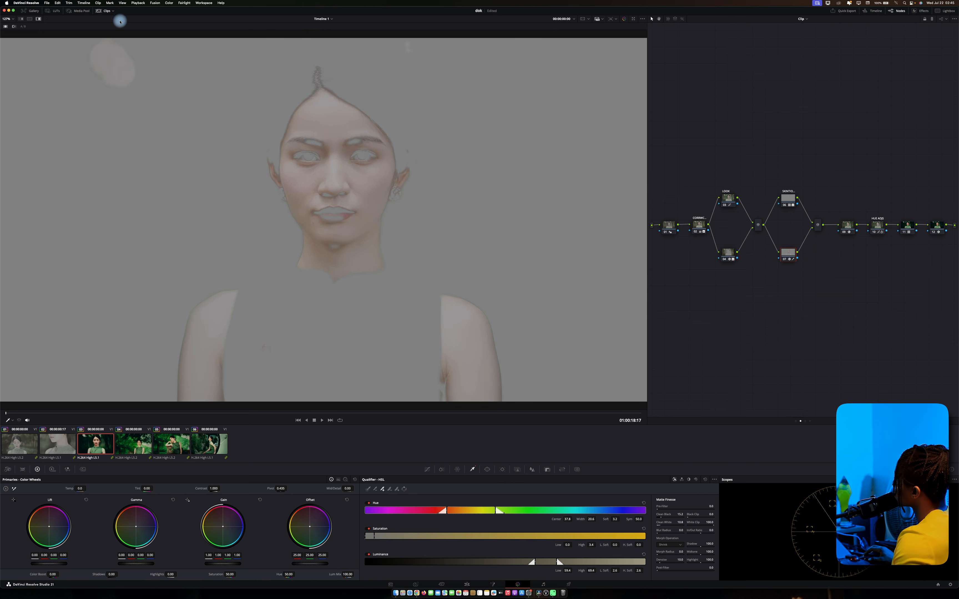
click(74, 23)
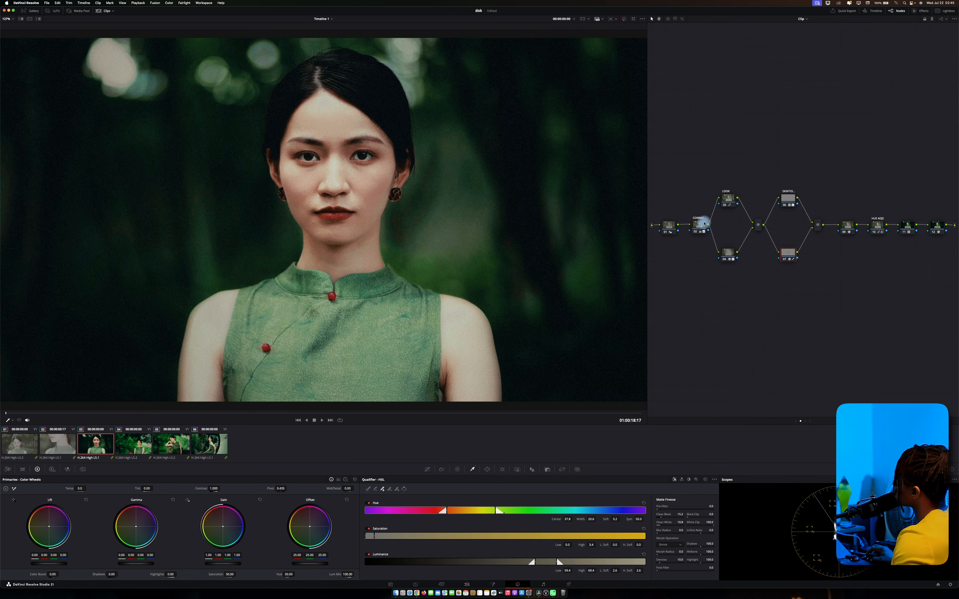
Compare clips 03 and 04 in a split screen of the selected clips, and return to the single view.
super+click(137, 444)
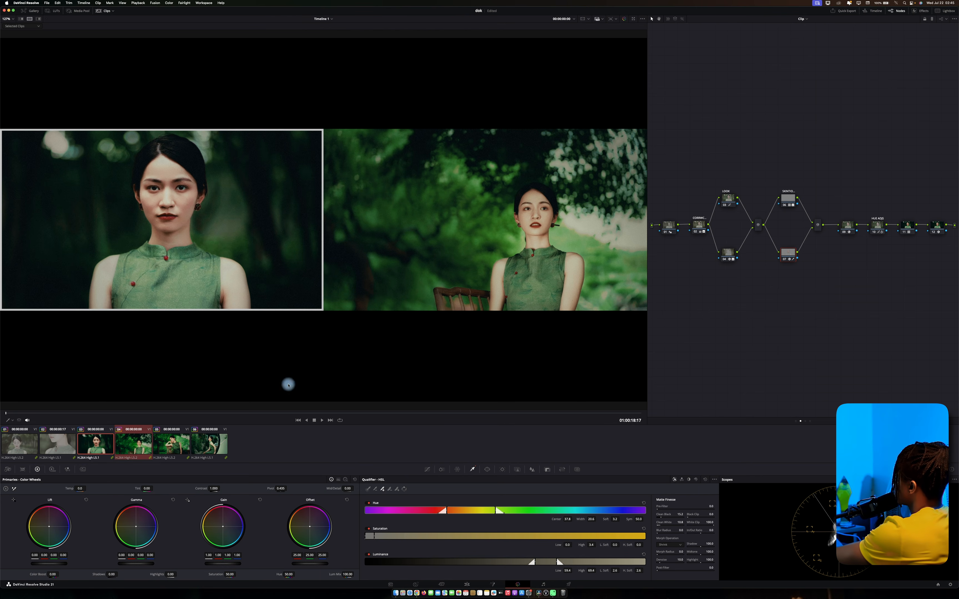
click(703, 227)
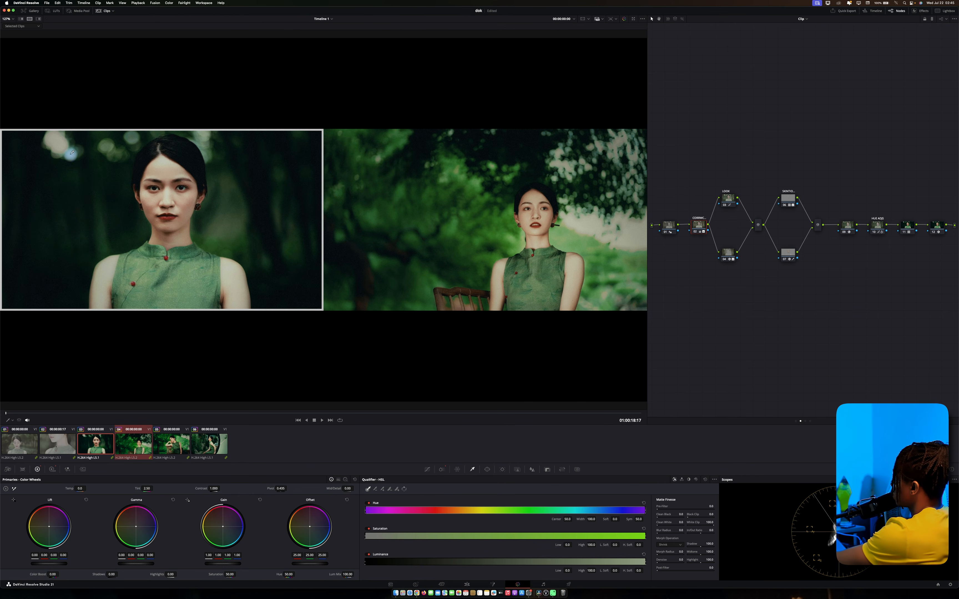
click(28, 20)
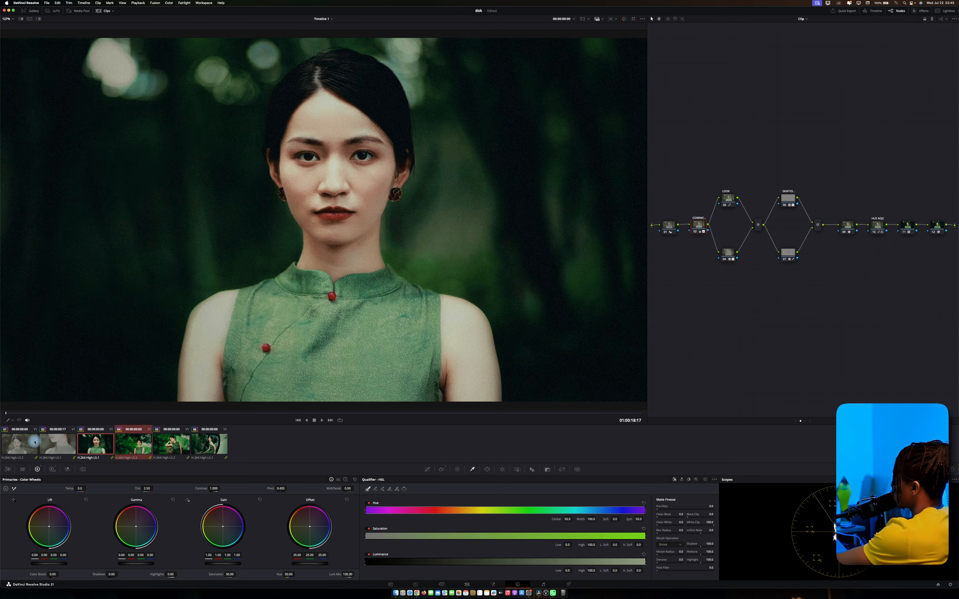
Copy clip 03's grade to clip 02 and lower the Global exposure on its correction node, judging it on the face.
click(62, 437)
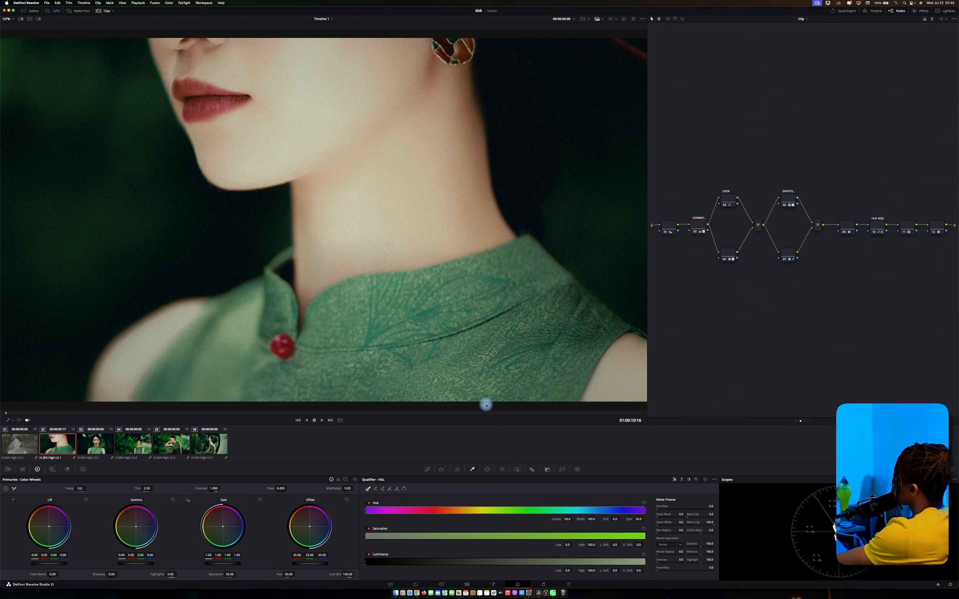
click(480, 413)
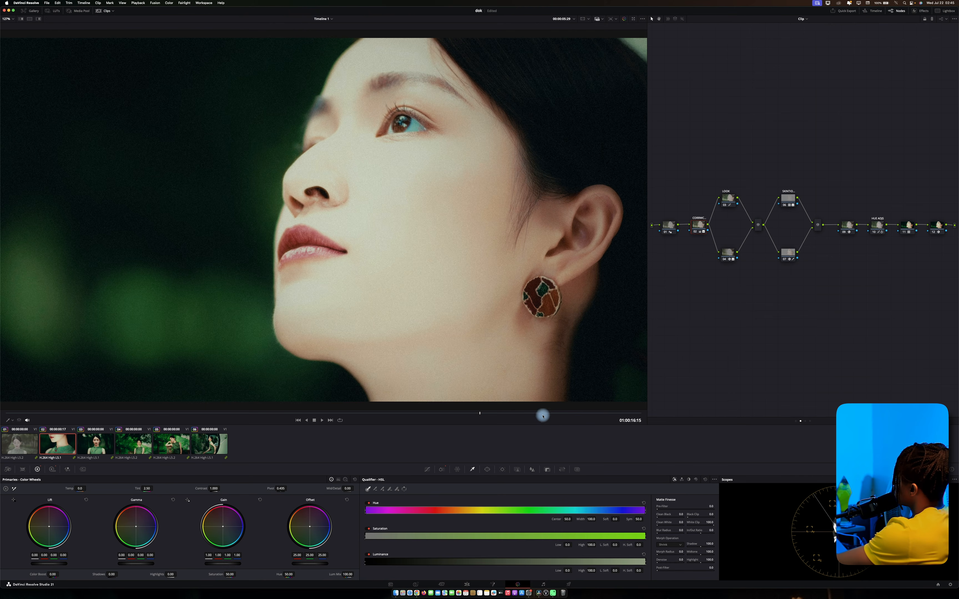
click(52, 470)
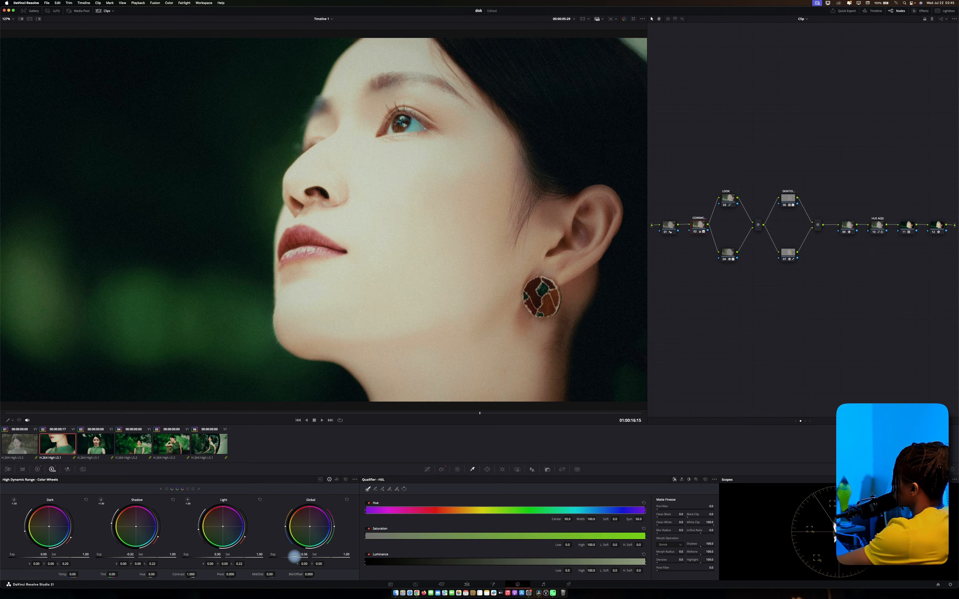
key(super+z)
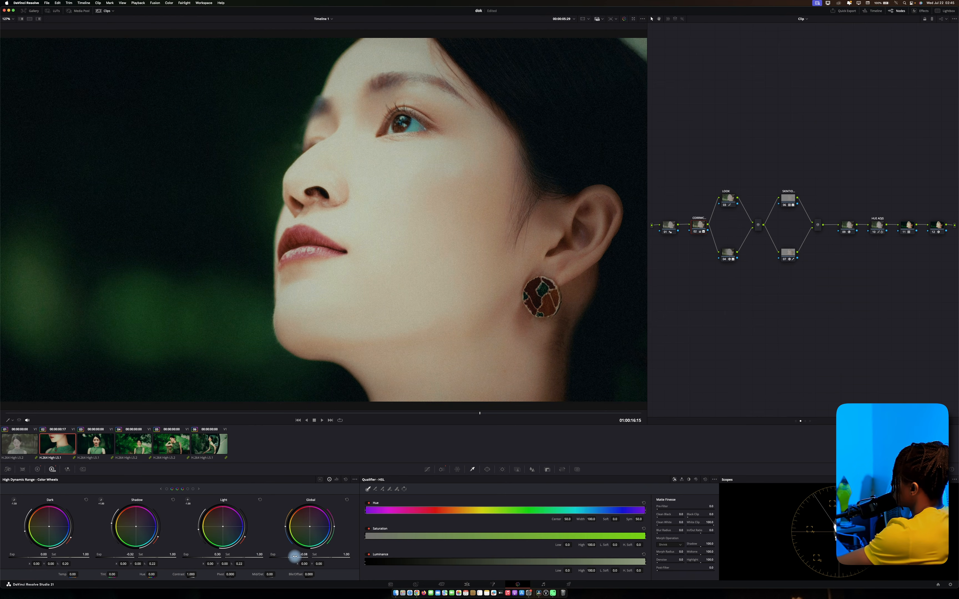
Copy the grade from clip 03 to clip 01 and save the project.
click(22, 447)
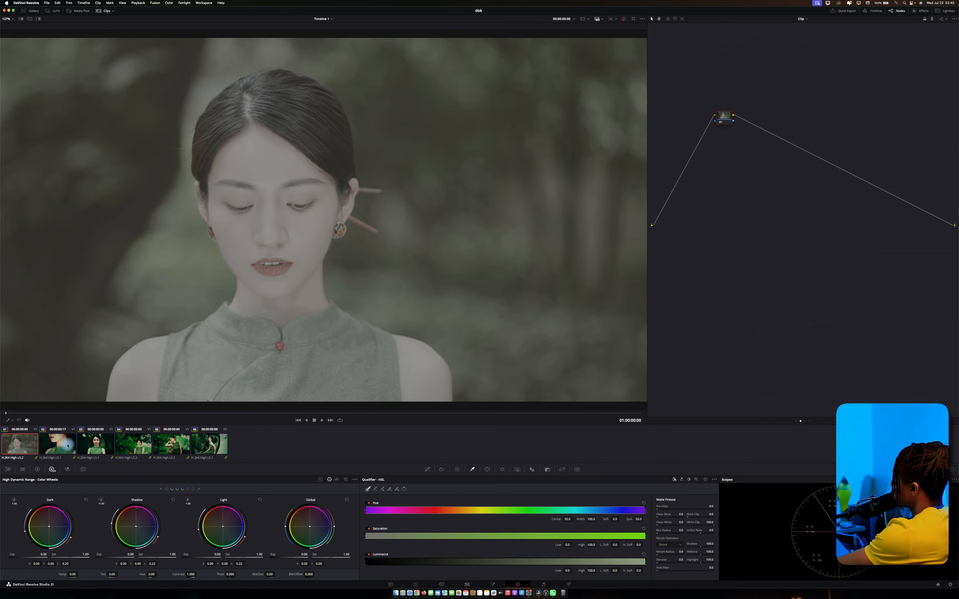
middle_click(109, 449)
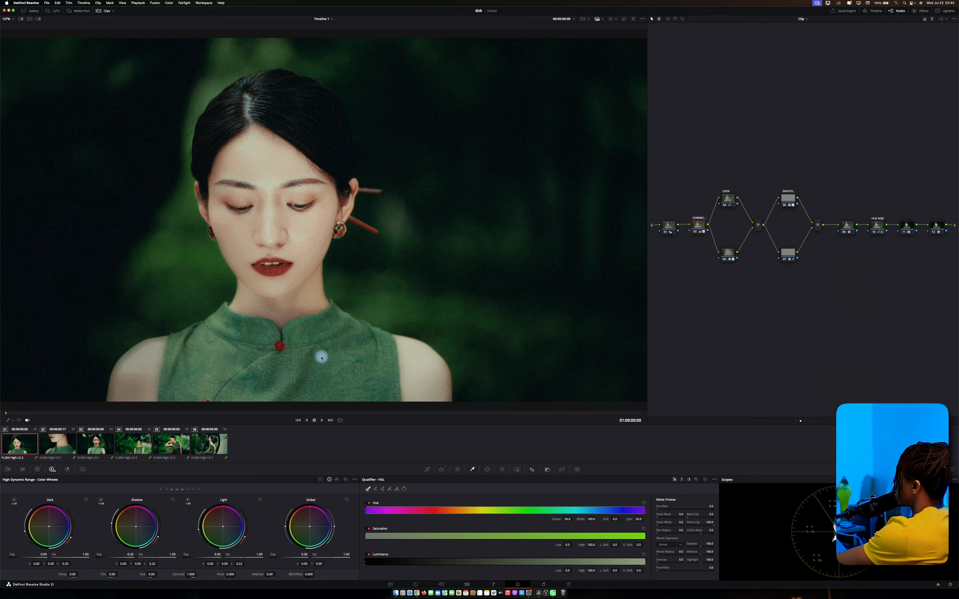
key(super+s)
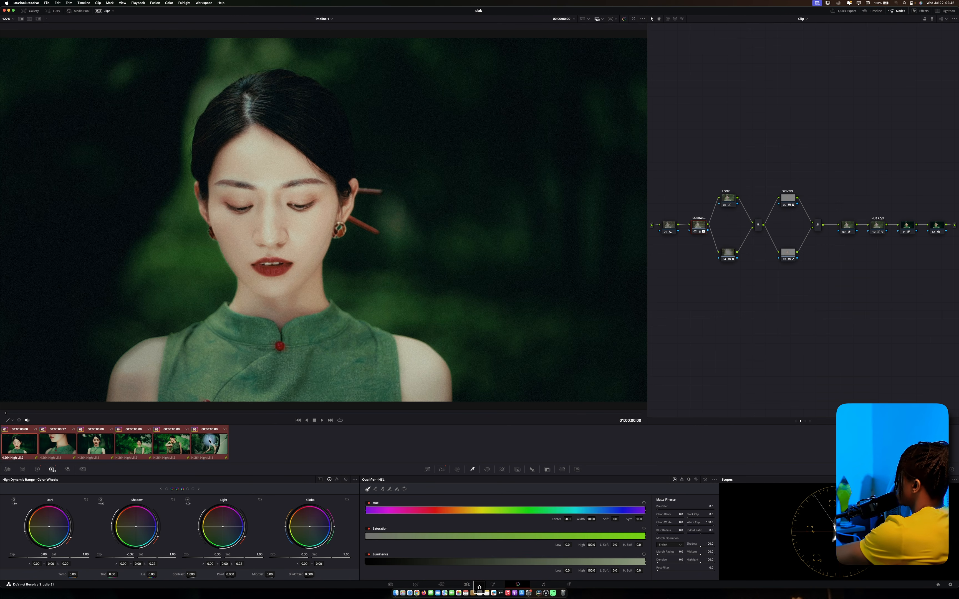
Select all six clips and view them together in a split screen to compare the finished grades.
shift+click(210, 441)
key(alt+super+w)
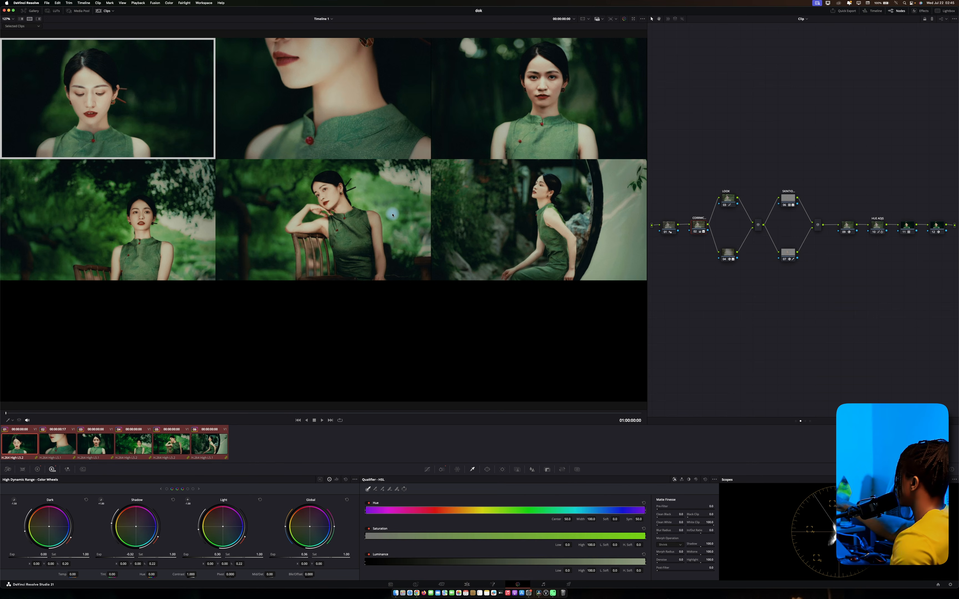